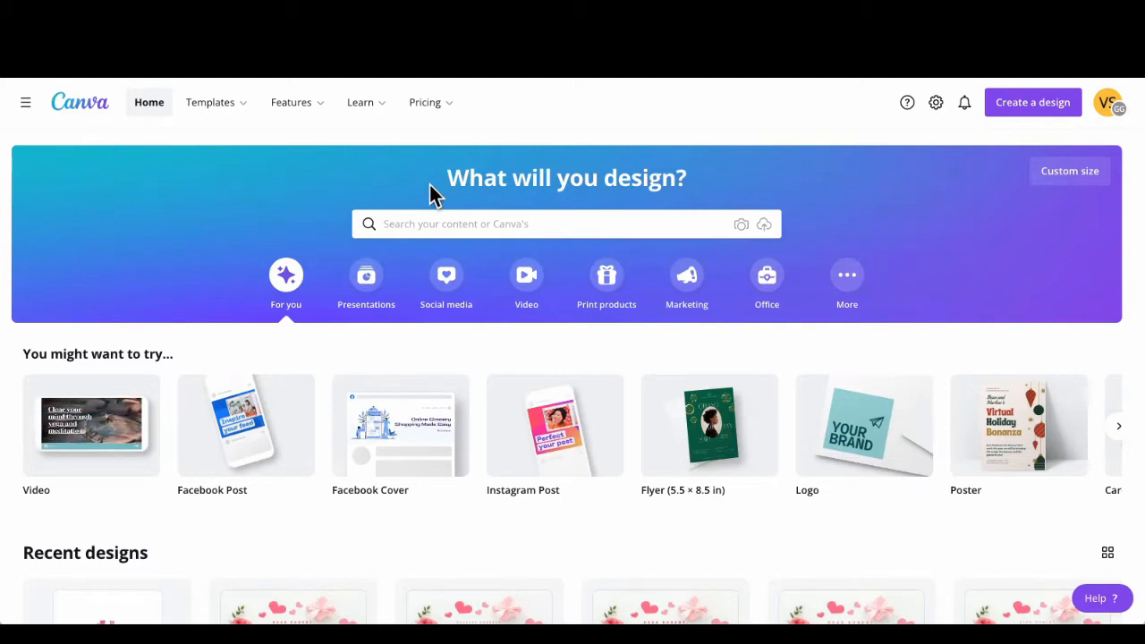
# Step: Search templates for "valentine cards (portrait)" and open the white Happy Valentines Day design with roses, gift boxes and pink hearts
pyautogui.click(452, 224)
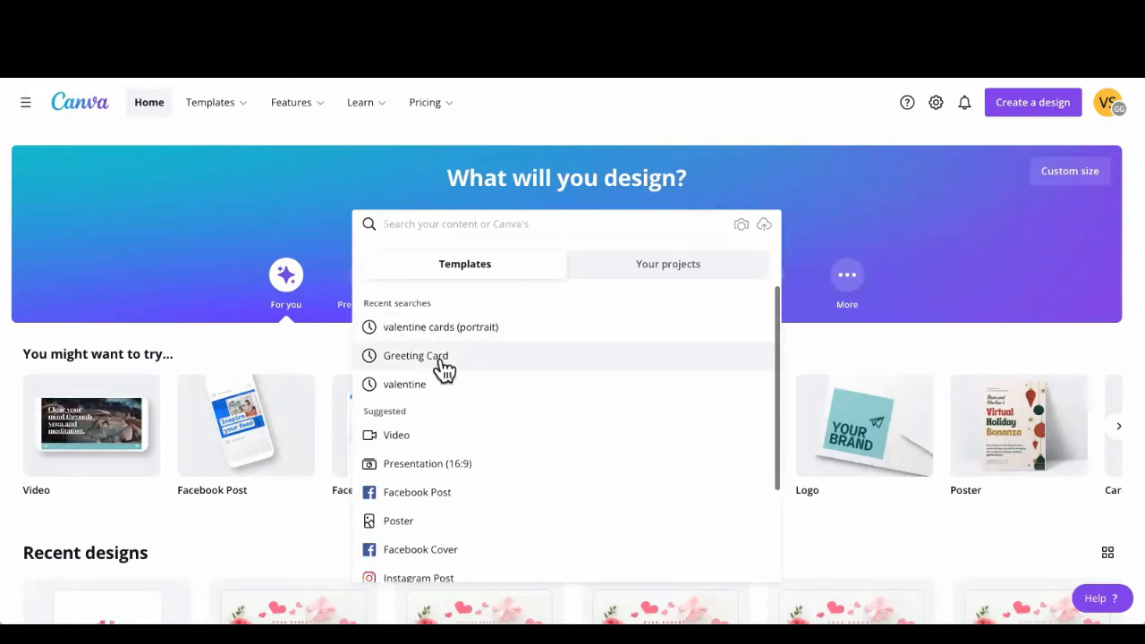
pyautogui.click(438, 333)
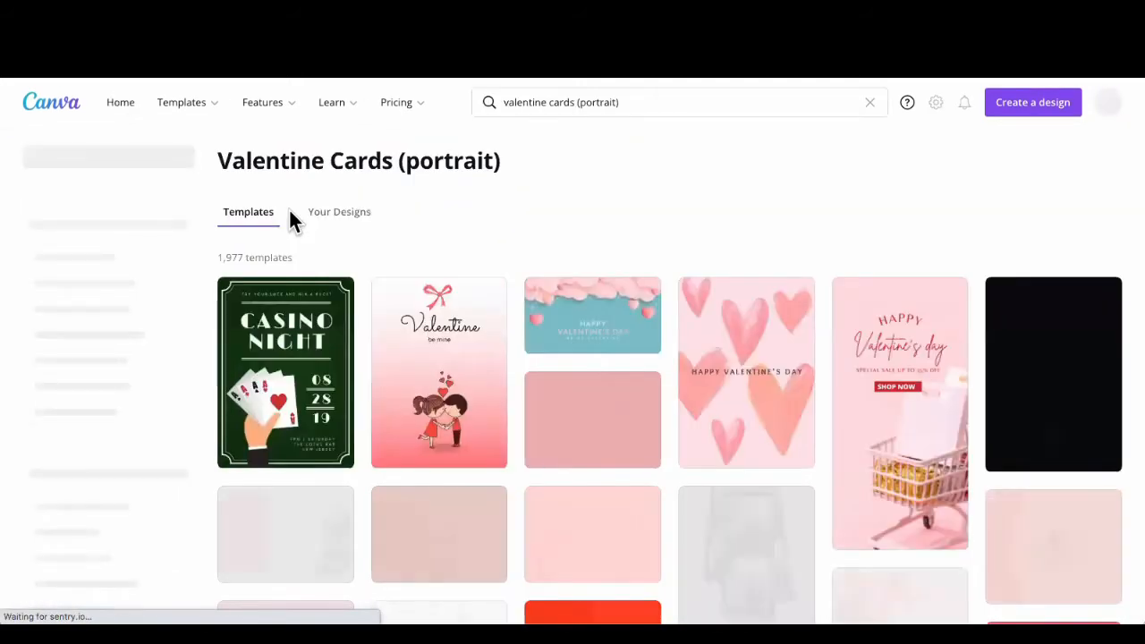
pyautogui.scroll(-3, 594, 384)
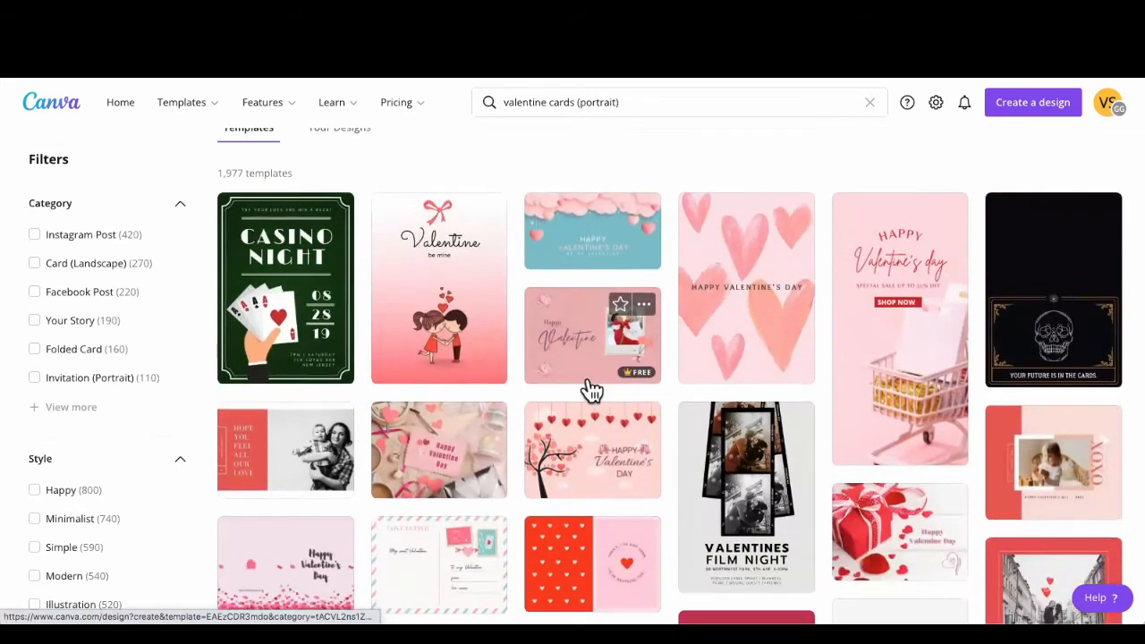
pyautogui.scroll(-3, 587, 390)
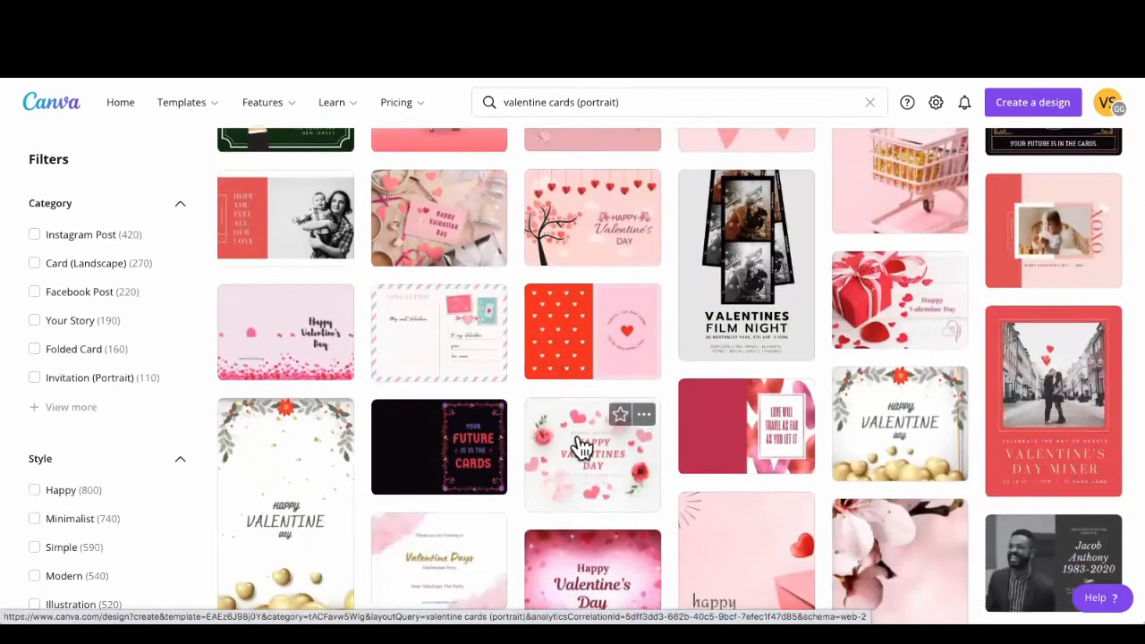
pyautogui.click(581, 444)
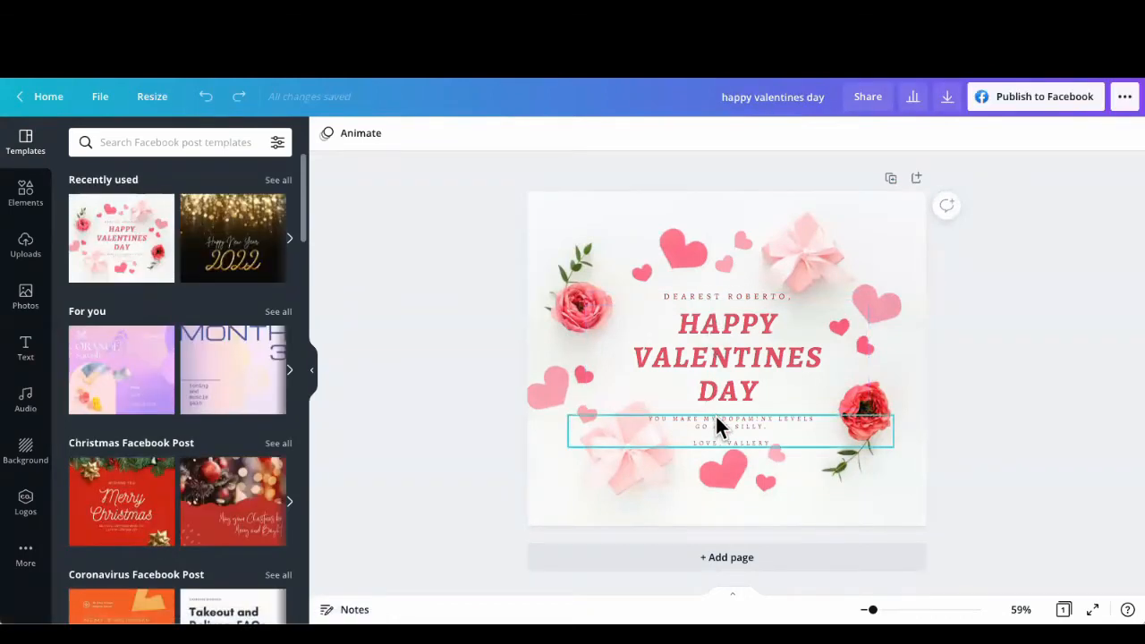
# Step: Try the recently used white floral pattern as the card's background, and undo the replacement
pyautogui.click(583, 255)
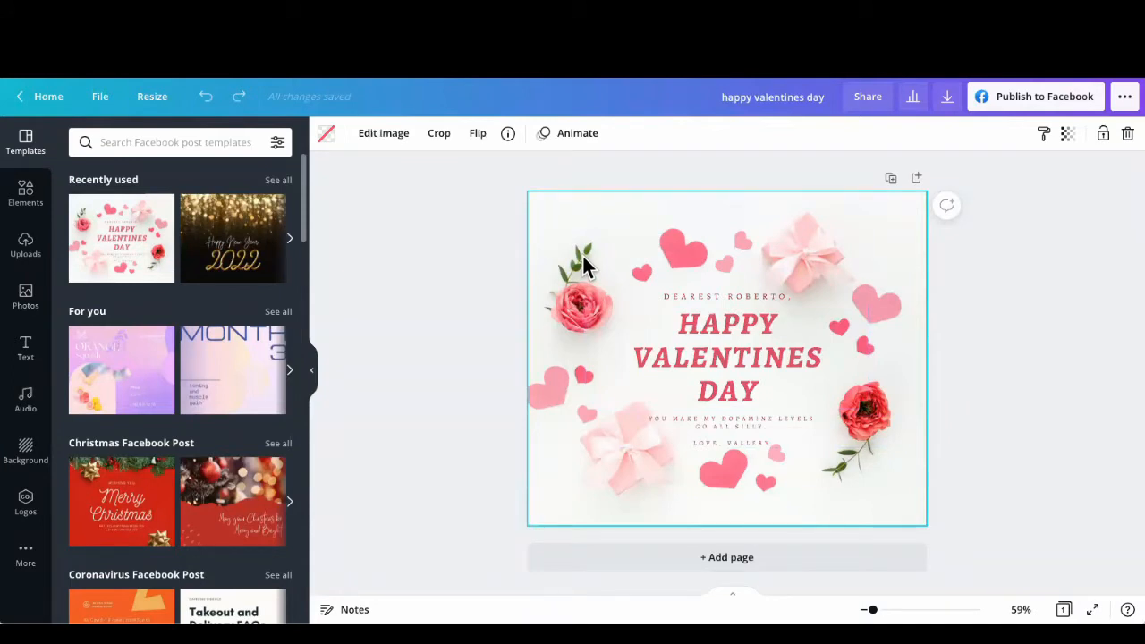
pyautogui.click(27, 460)
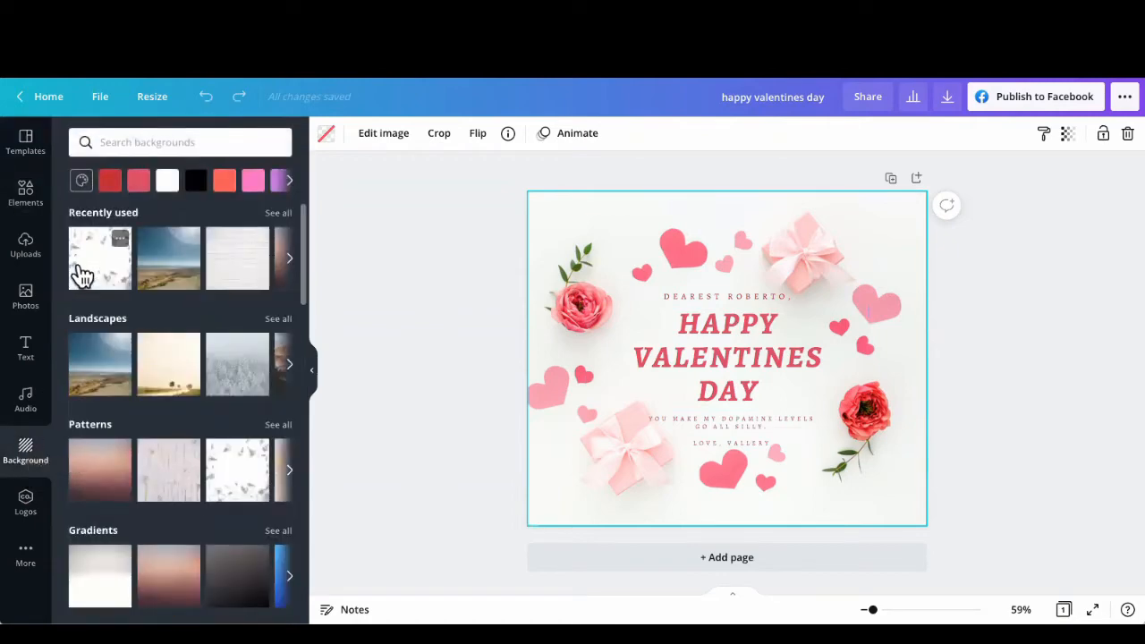
pyautogui.click(78, 274)
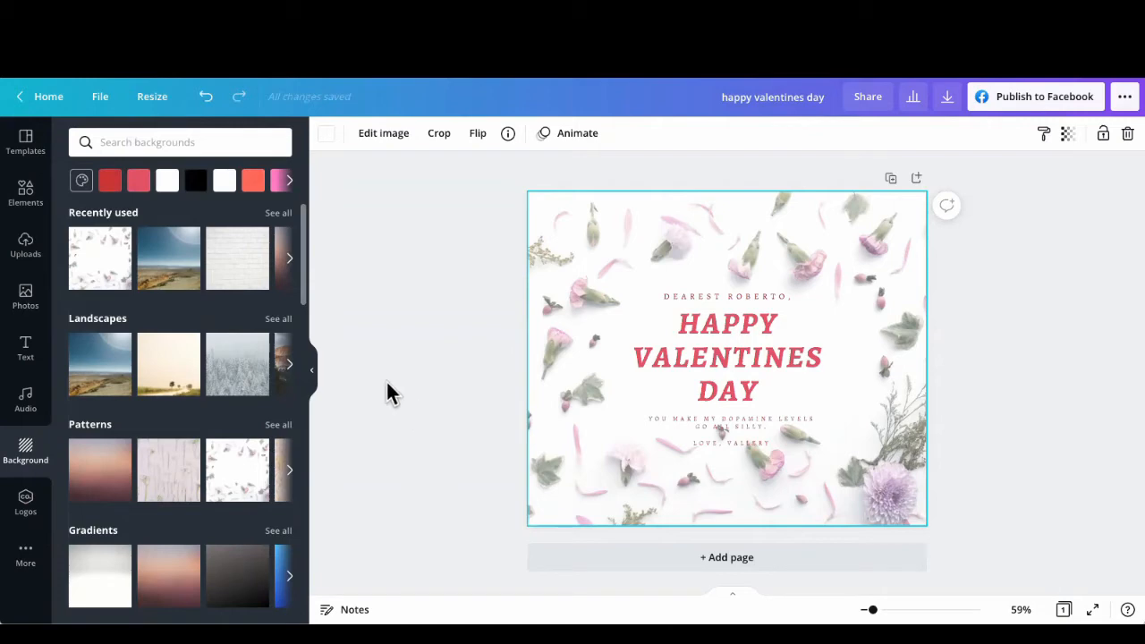
pyautogui.click(206, 99)
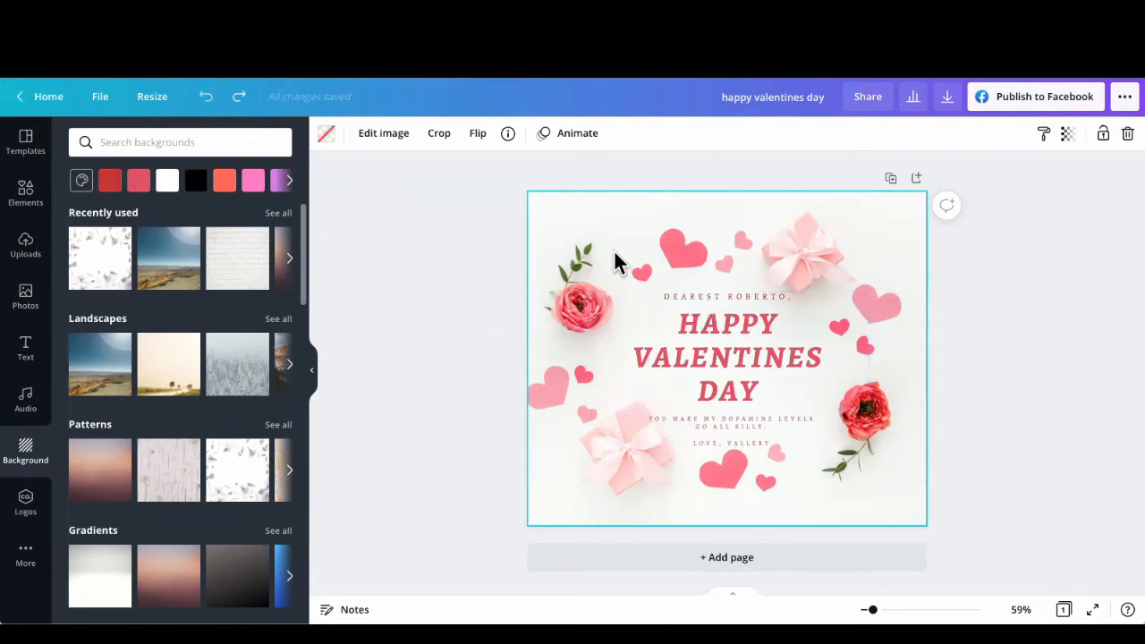
# Step: Increase the font size of the greeting line above the heading to 16.3
pyautogui.click(698, 293)
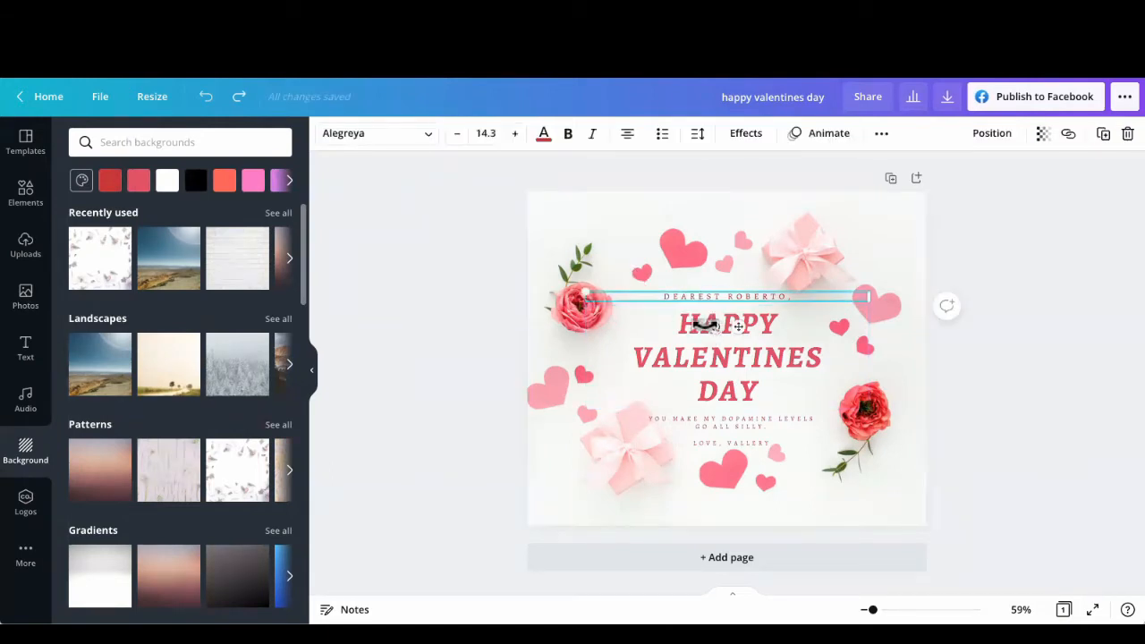
pyautogui.click(704, 357)
pyautogui.click(714, 435)
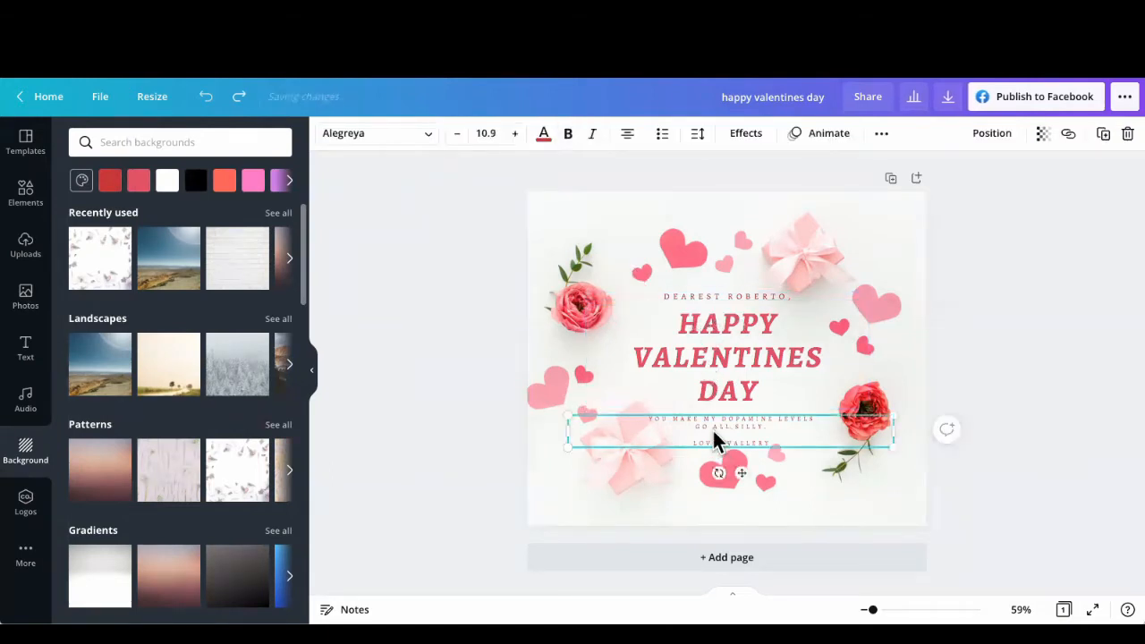
pyautogui.click(710, 295)
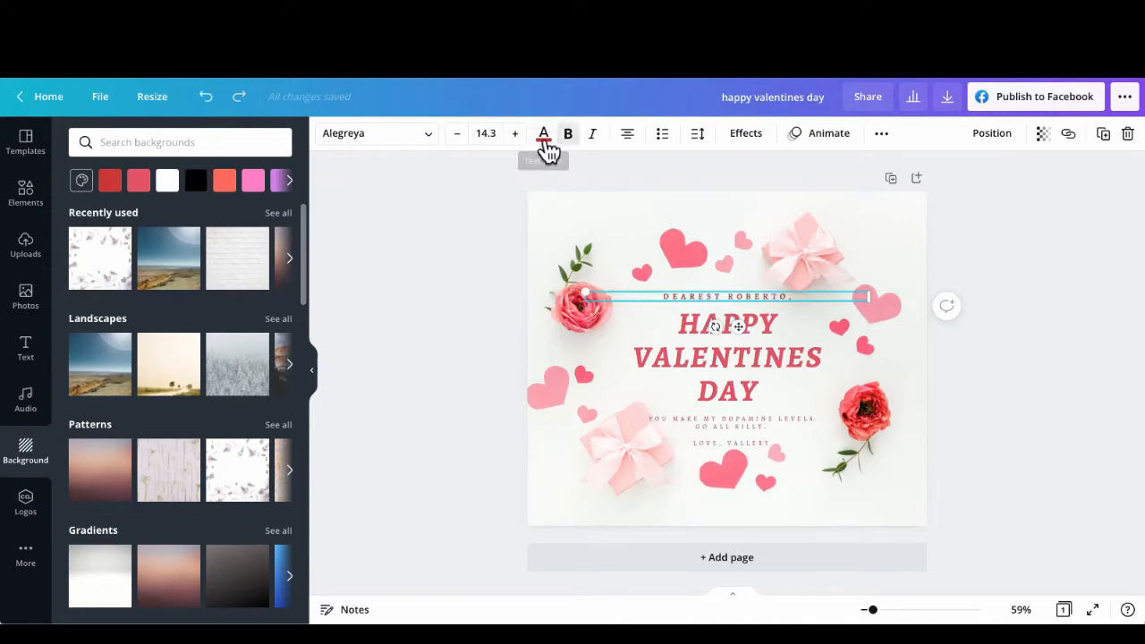
pyautogui.click(515, 133)
pyautogui.click(515, 133)
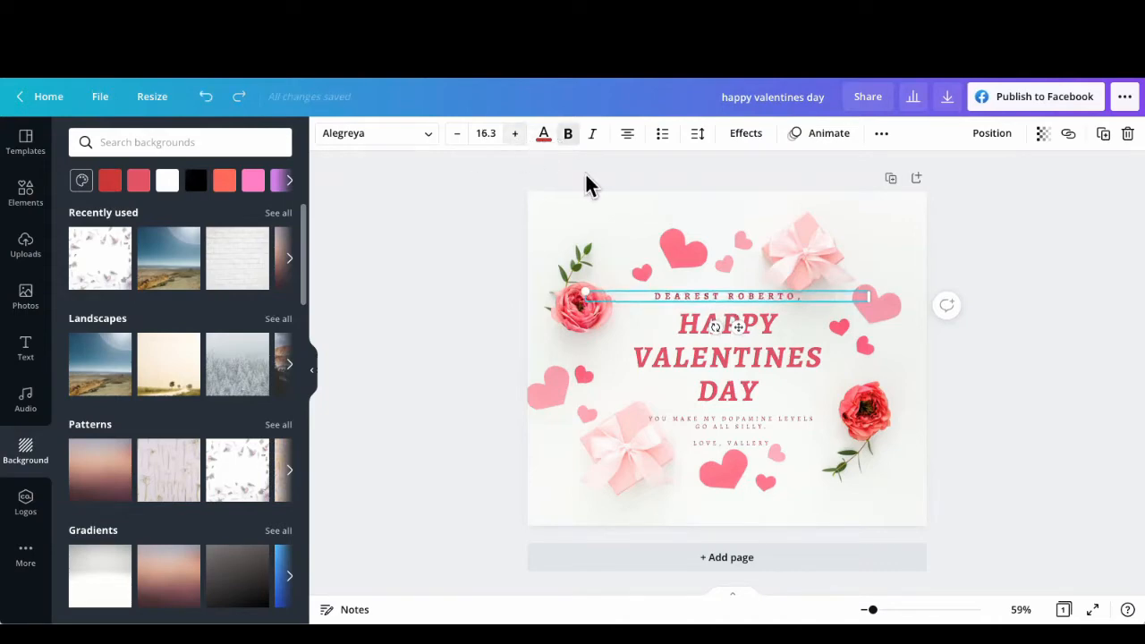
# Step: Reword the greeting line to begin with "DEAR" and drop the last letter of the recipient's name
pyautogui.click(796, 305)
pyautogui.press('BackSpace')
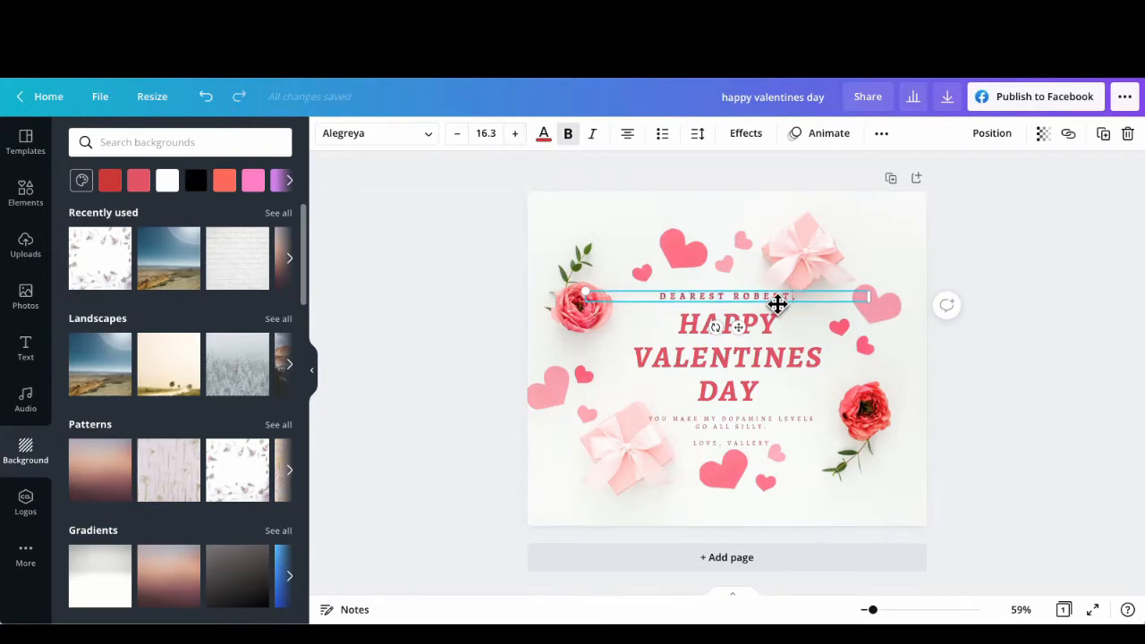
pyautogui.click(728, 296)
pyautogui.press('BackSpace')
pyautogui.press('BackSpace')
pyautogui.press('BackSpace')
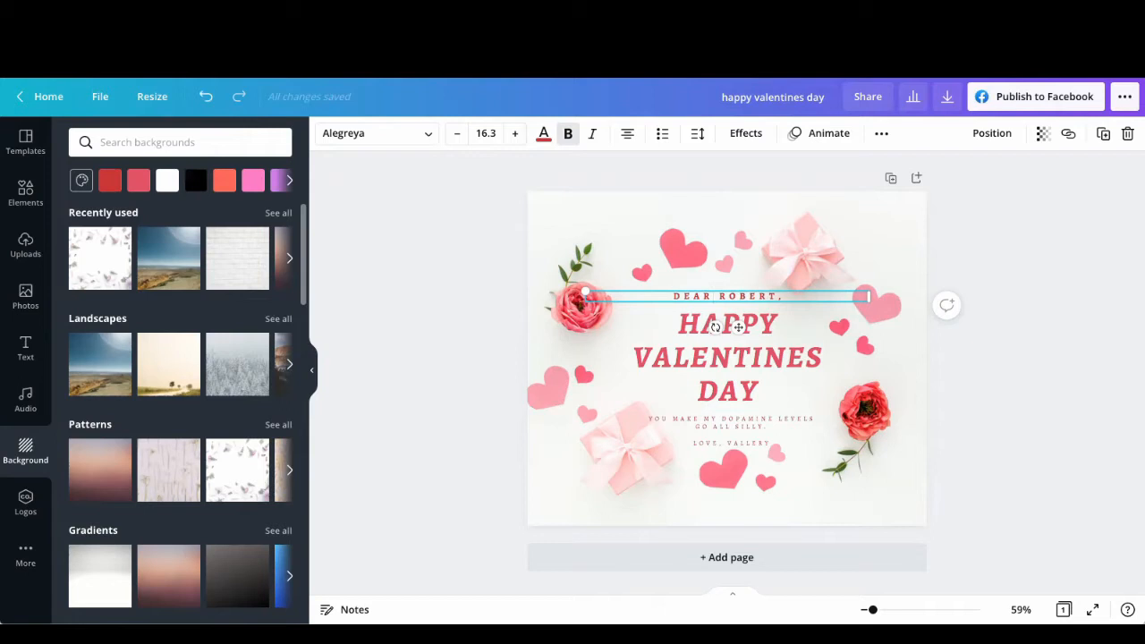
# Step: Change the font of the "HAPPY VALENTINES DAY" heading to Berkshire Swash
pyautogui.click(752, 372)
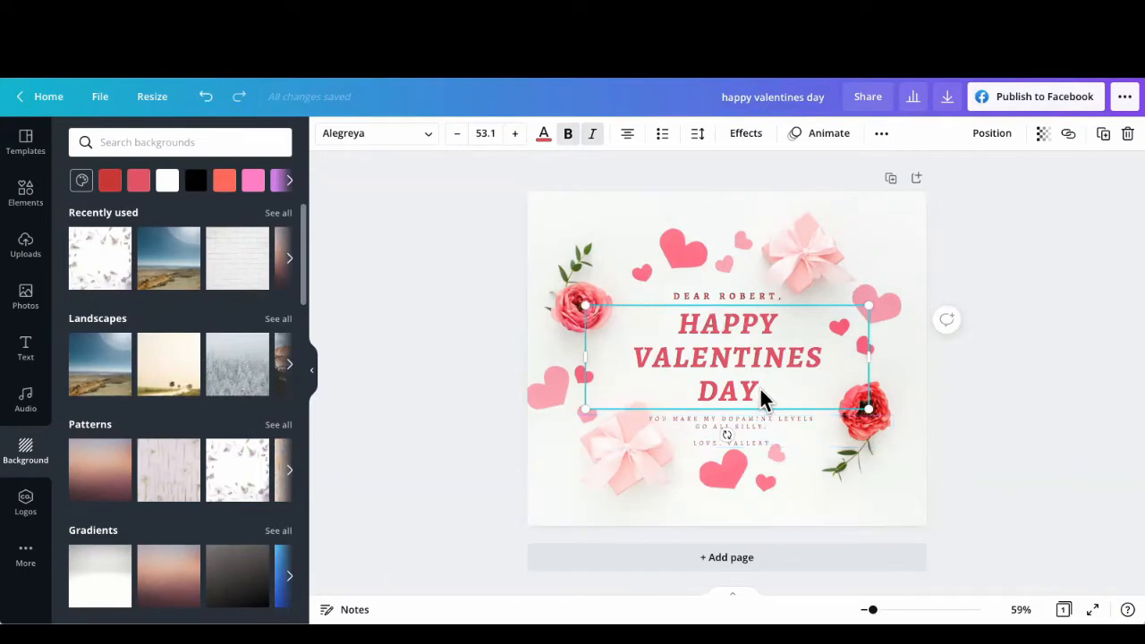
pyautogui.doubleClick(760, 393)
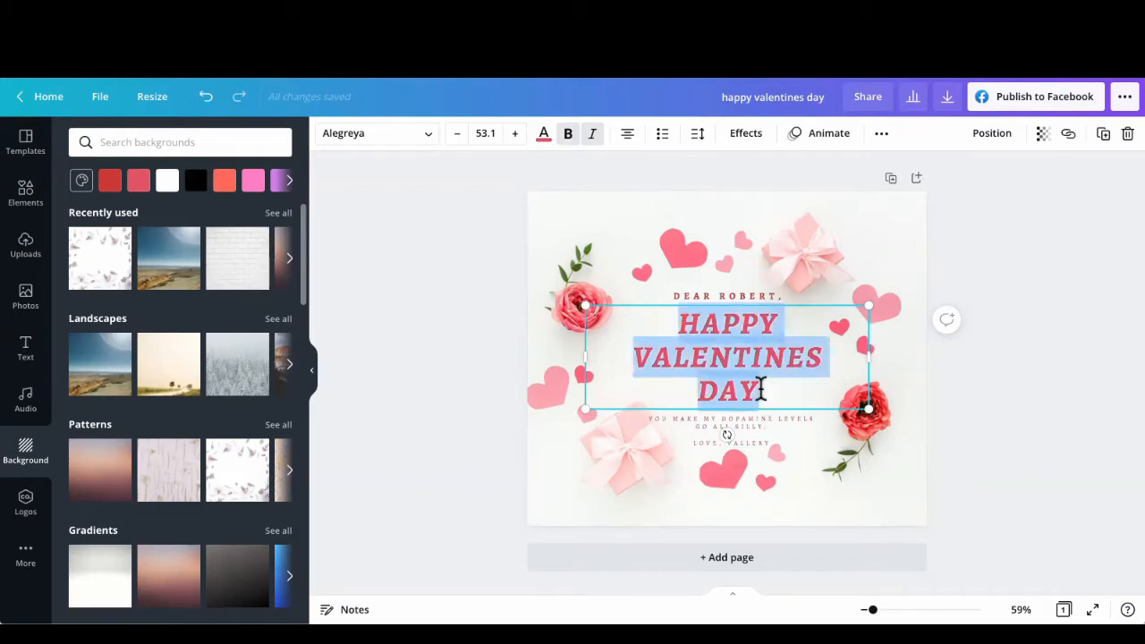
pyautogui.click(413, 143)
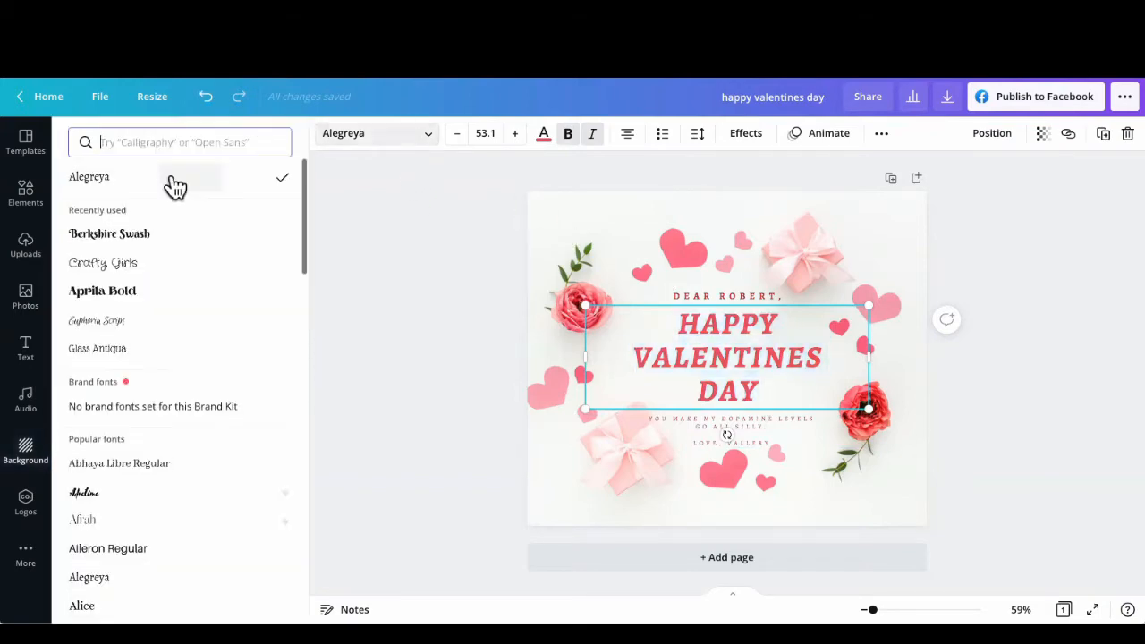
pyautogui.click(154, 235)
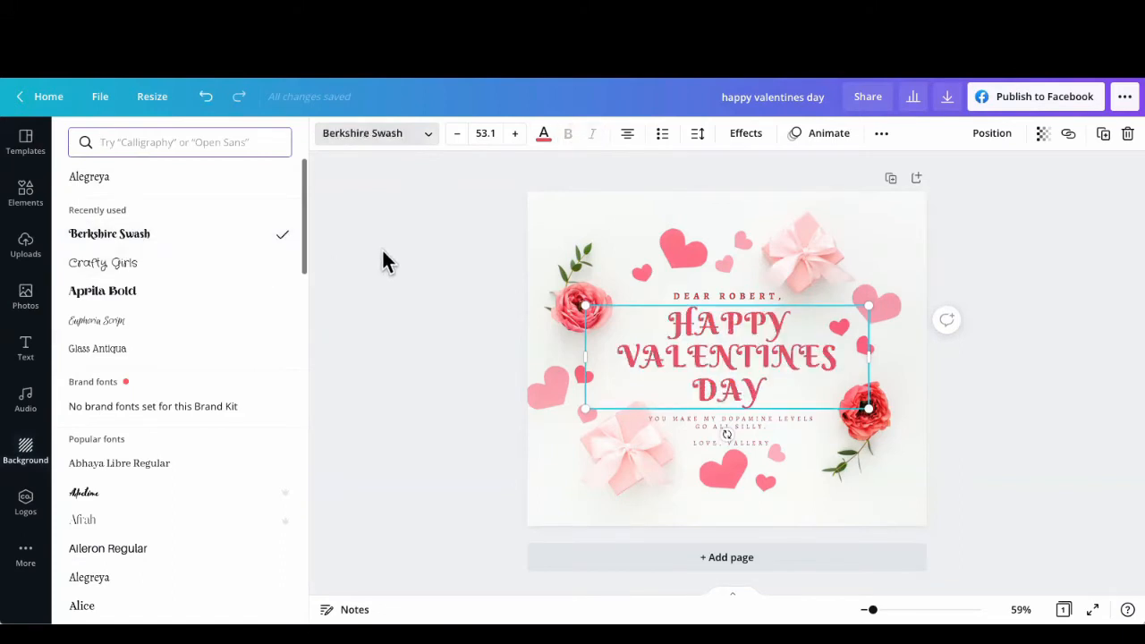
pyautogui.press('Escape')
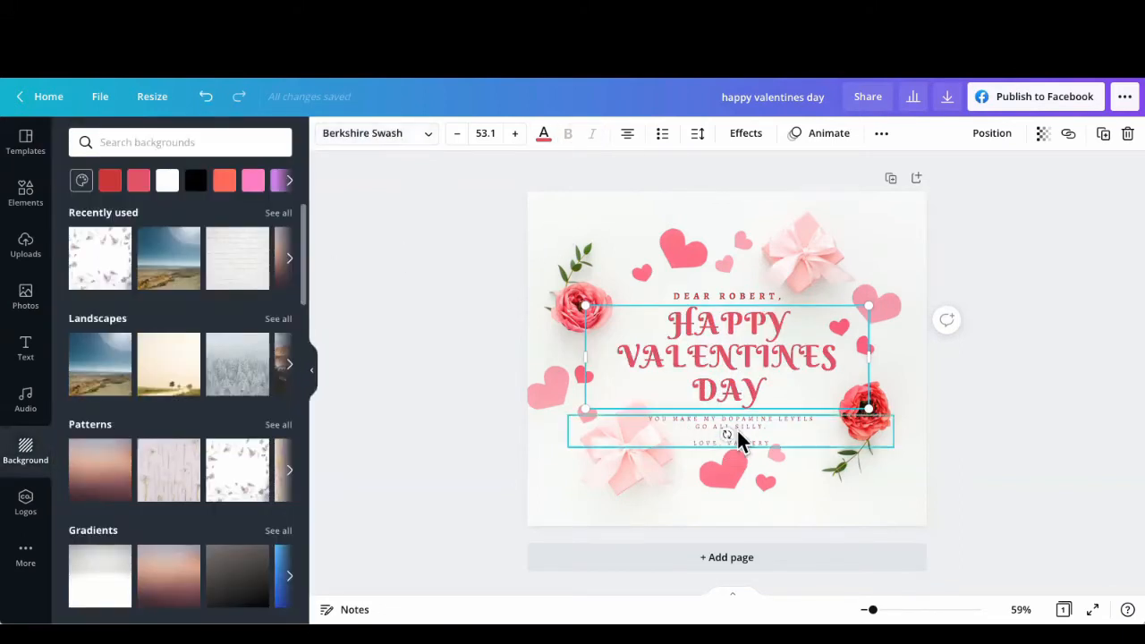
# Step: Replace the small message below the heading with "YOU MAKE OUR JUORNEY TOGETHER WONDERFUL!"
pyautogui.click(737, 437)
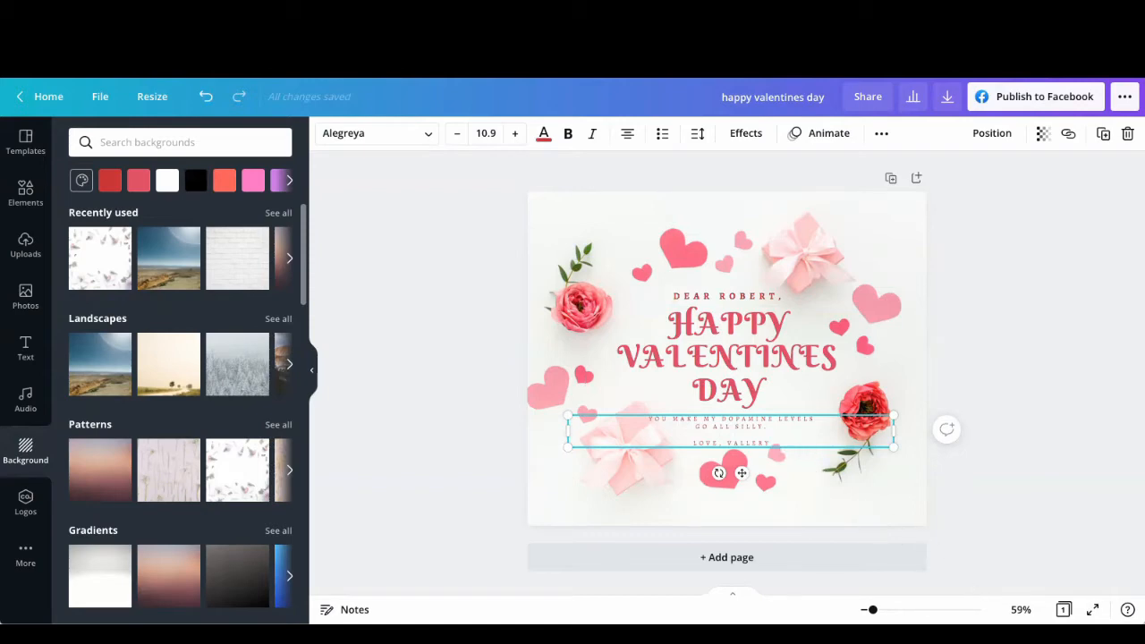
pyautogui.moveTo(871, 609); pyautogui.dragTo(881, 609)
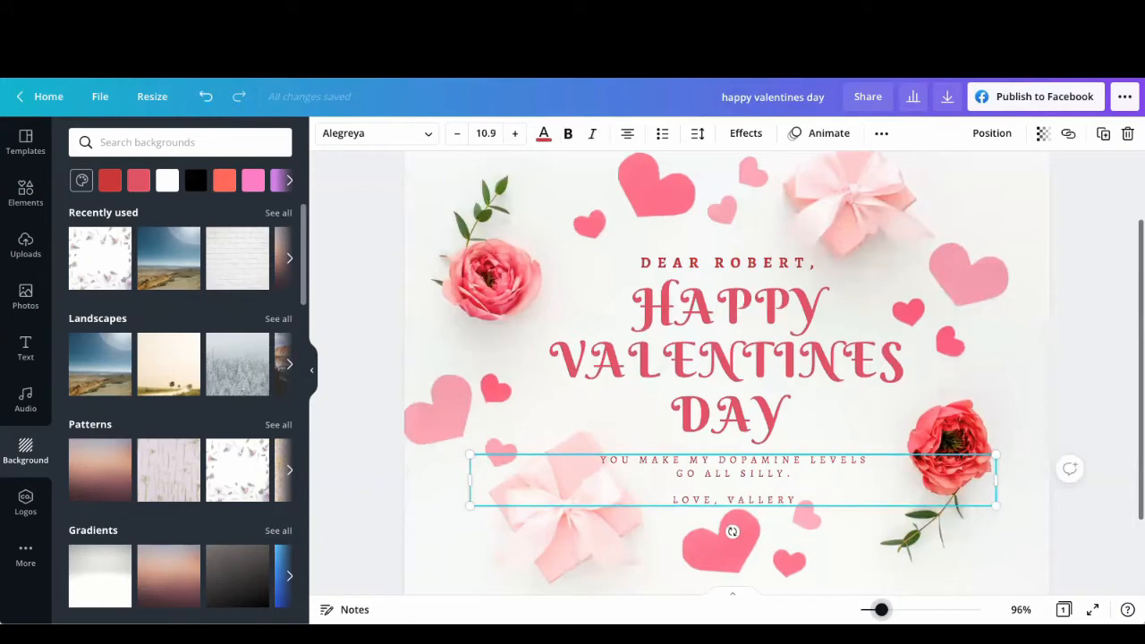
pyautogui.doubleClick(783, 476)
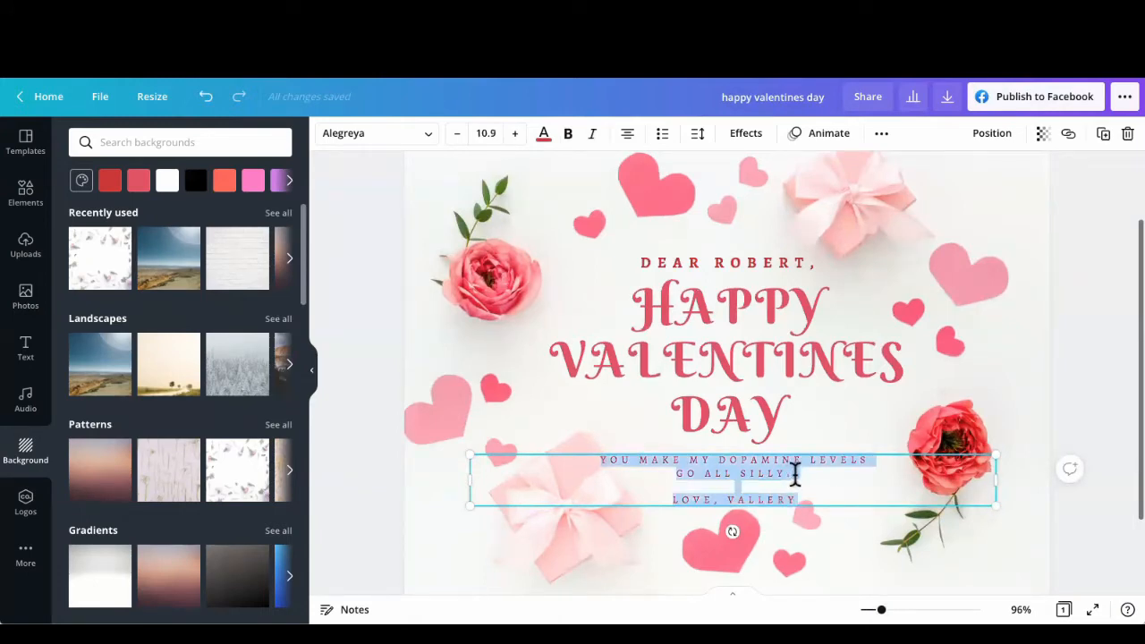
pyautogui.write('YO')
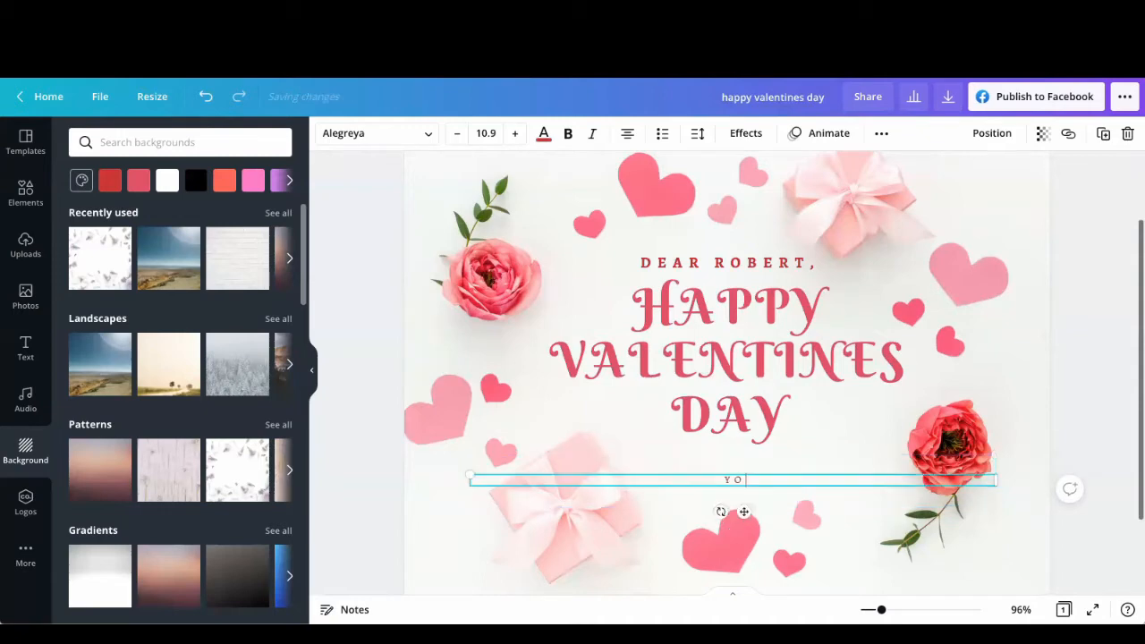
pyautogui.write('U MAKE OUR')
pyautogui.write(' JUORNE')
pyautogui.write('Y TOGET')
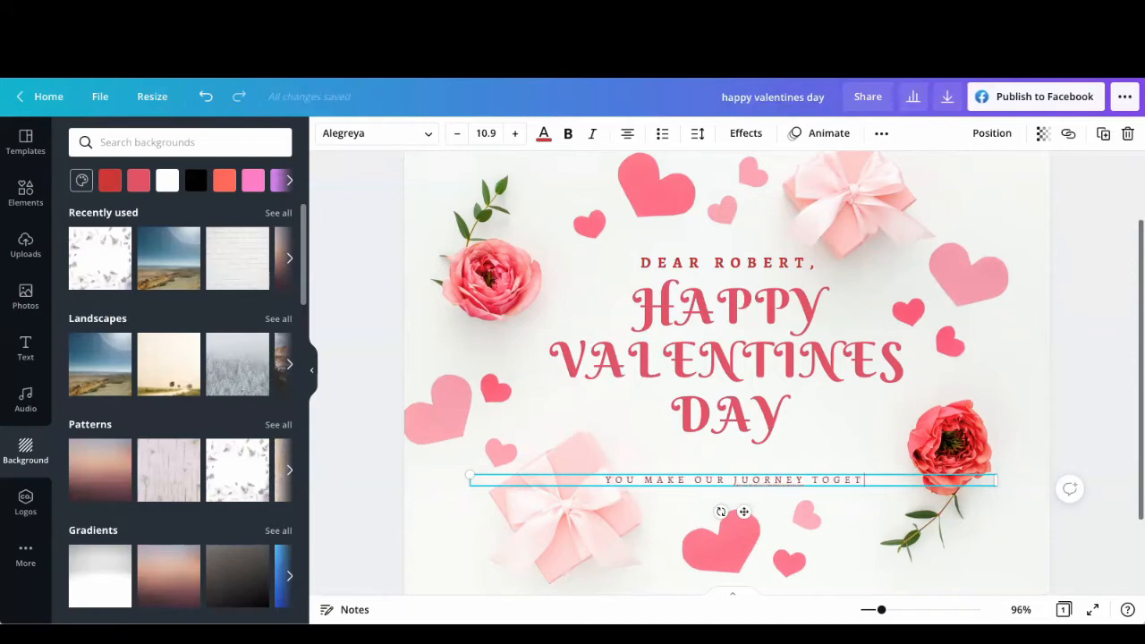
pyautogui.write('HER WONDERFUL.')
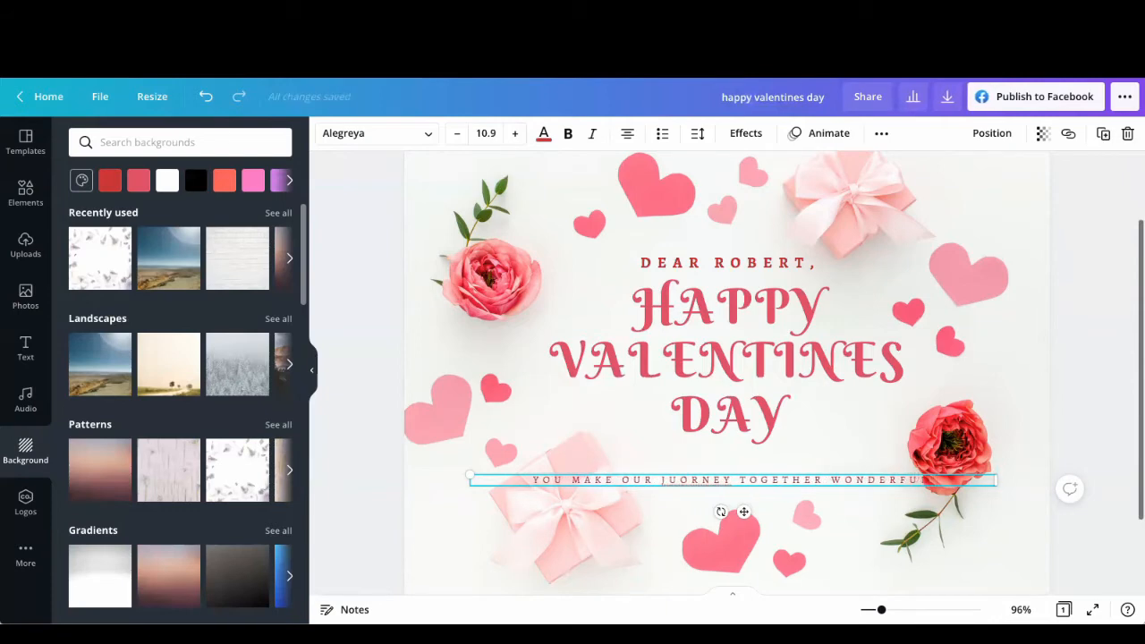
# Step: Add a second line to the message reading "LOVE YOU ," followed by the sender's first name
pyautogui.press('Return')
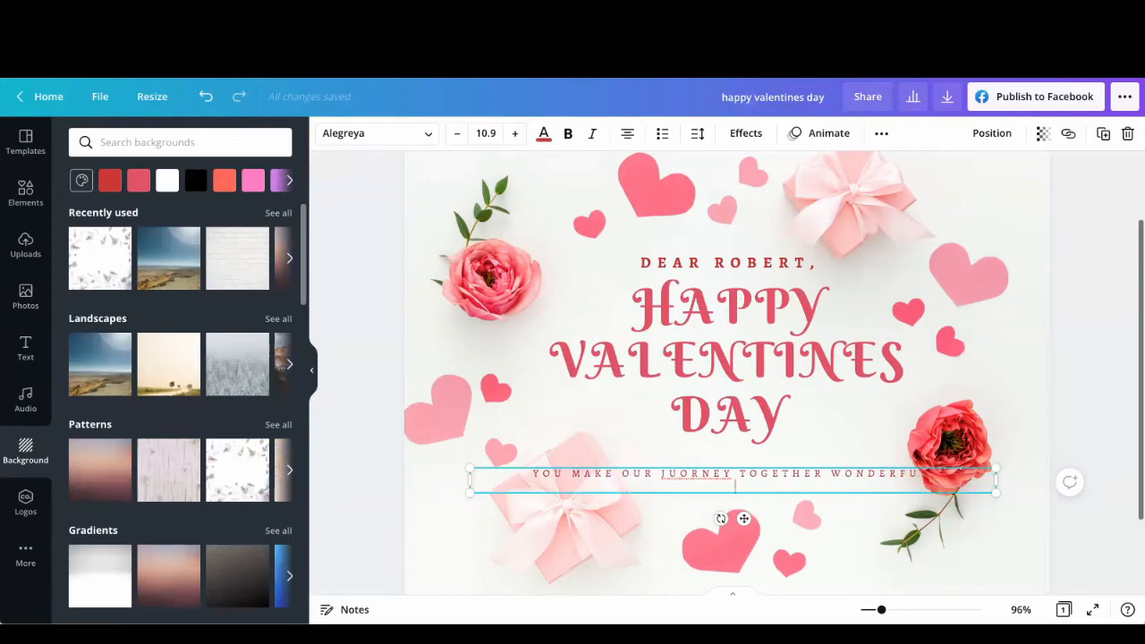
pyautogui.write('LOVE YOU ')
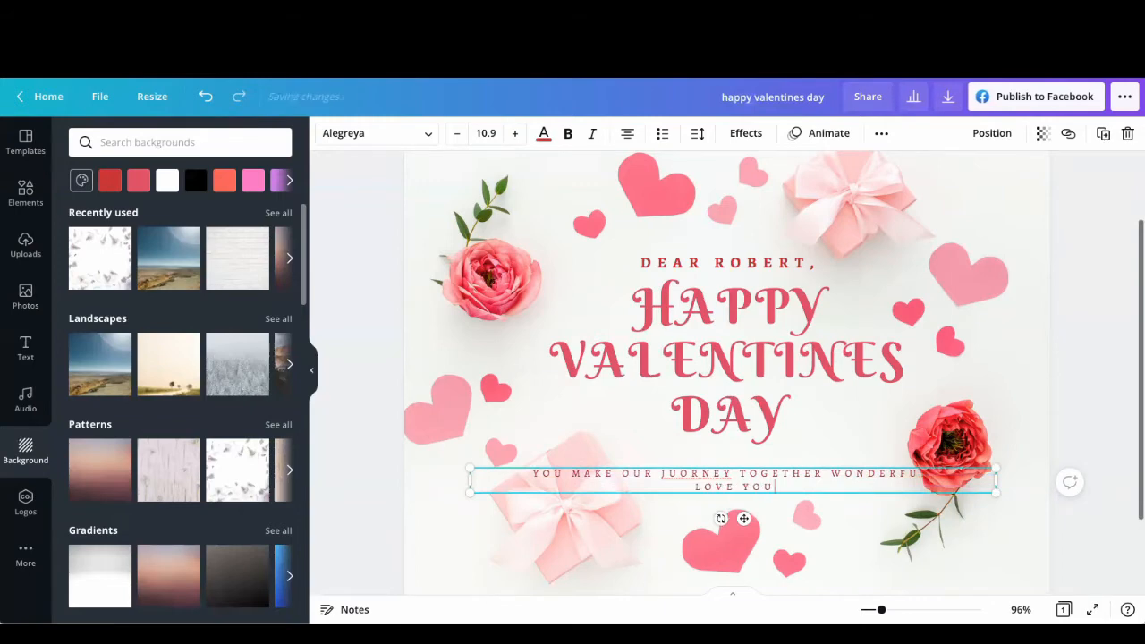
pyautogui.write(', VALERIE')
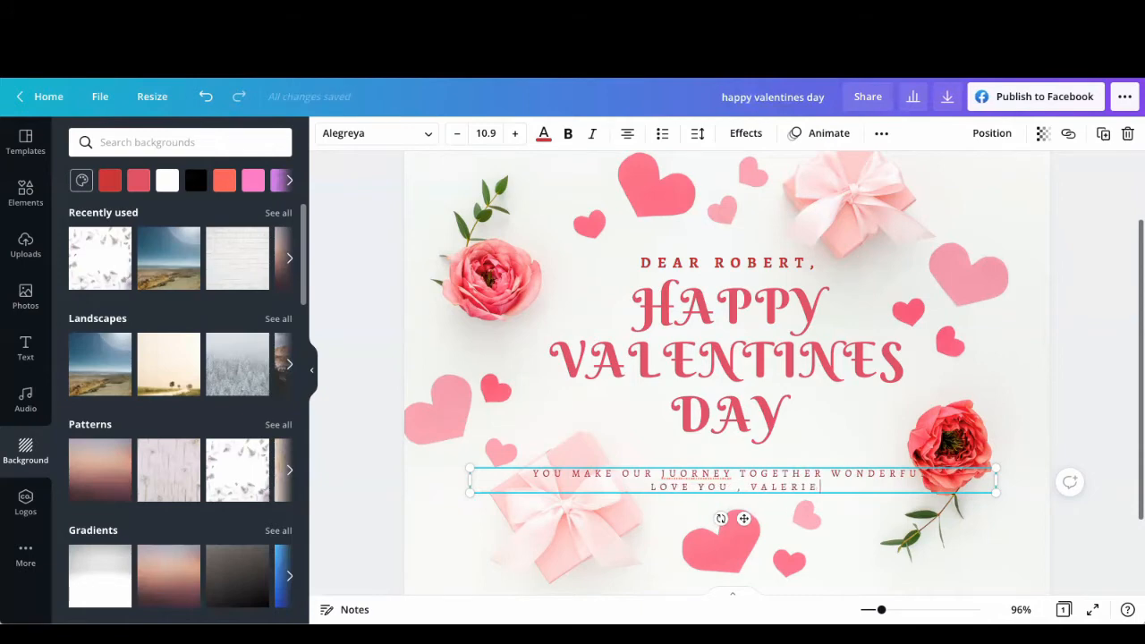
# Step: Correct the misspelled word in the message to "JOURNEY"
pyautogui.click(690, 472)
pyautogui.press('BackSpace')
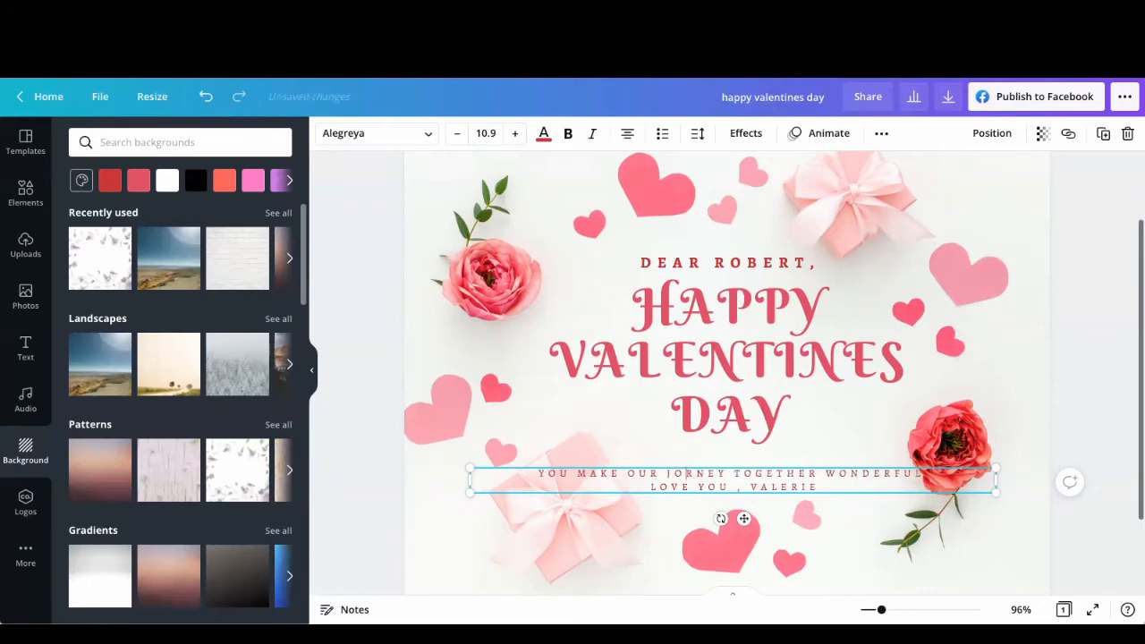
pyautogui.write('U')
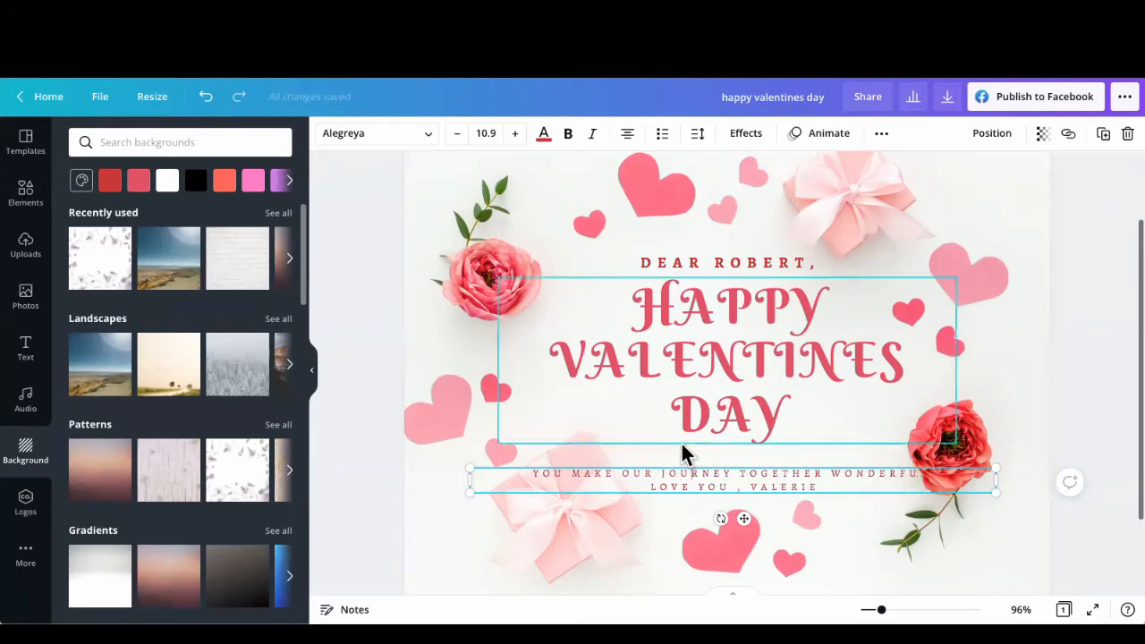
# Step: Narrow the message text box to fit its text and re-center it below the heading
pyautogui.moveTo(991, 477); pyautogui.dragTo(885, 475)
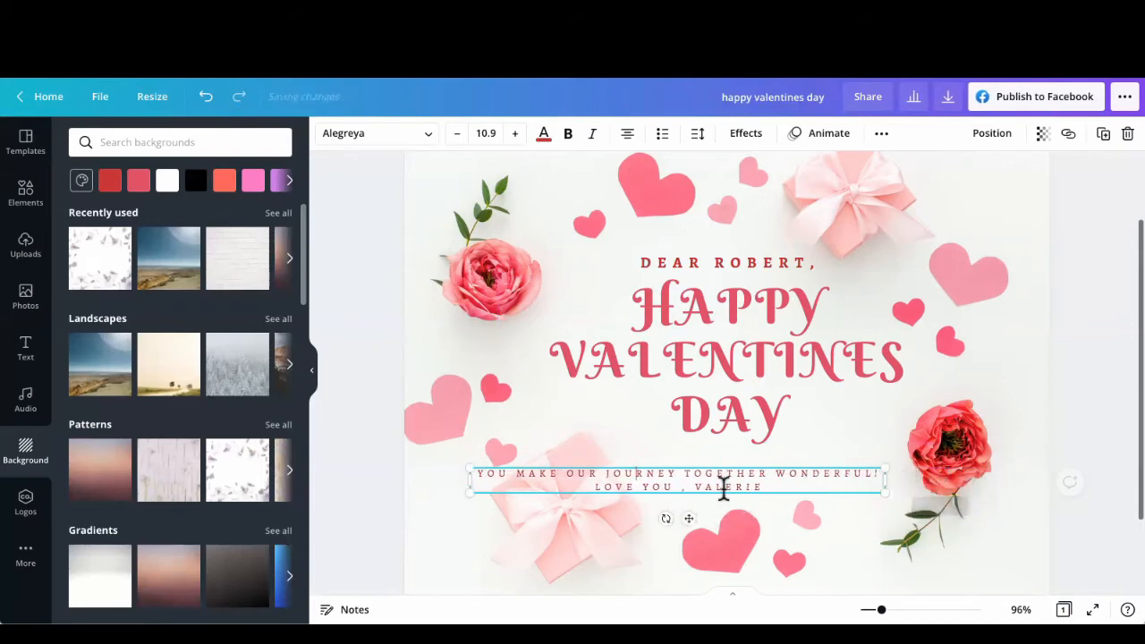
pyautogui.moveTo(684, 517); pyautogui.dragTo(754, 516)
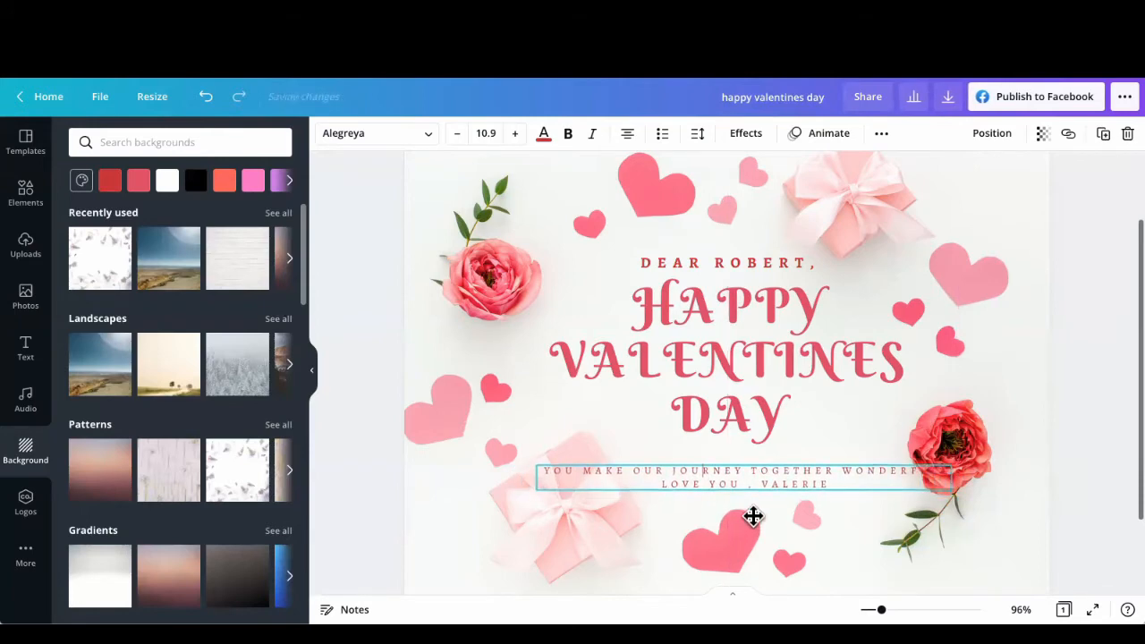
# Step: Try to make the message text bold and check the word "JOURNEY" for spelling options
pyautogui.click(569, 136)
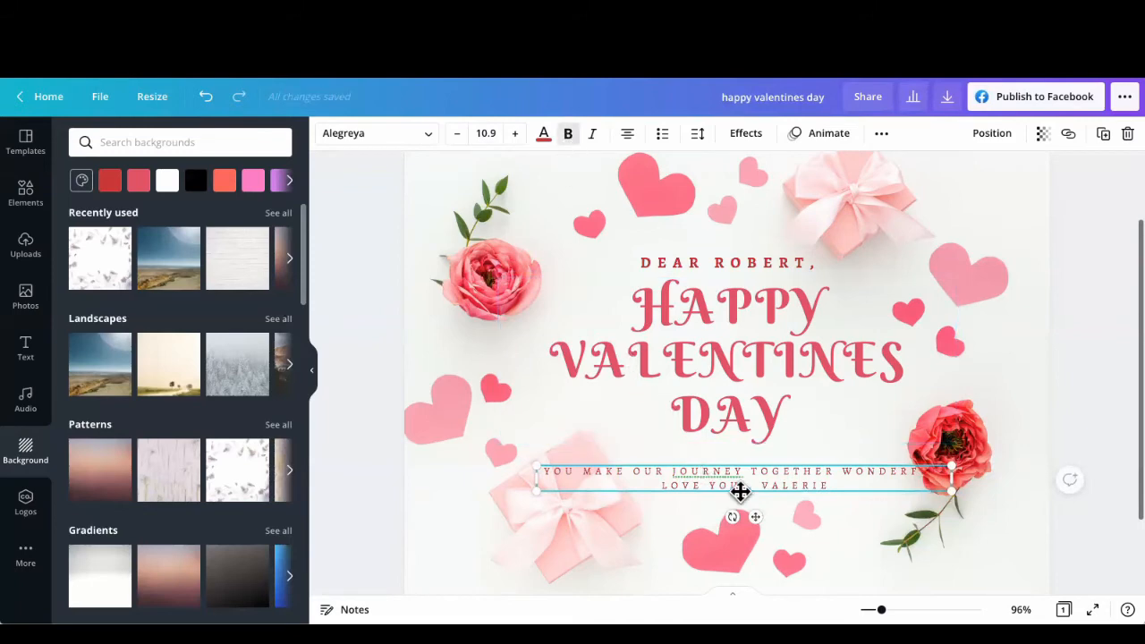
pyautogui.rightClick(706, 480)
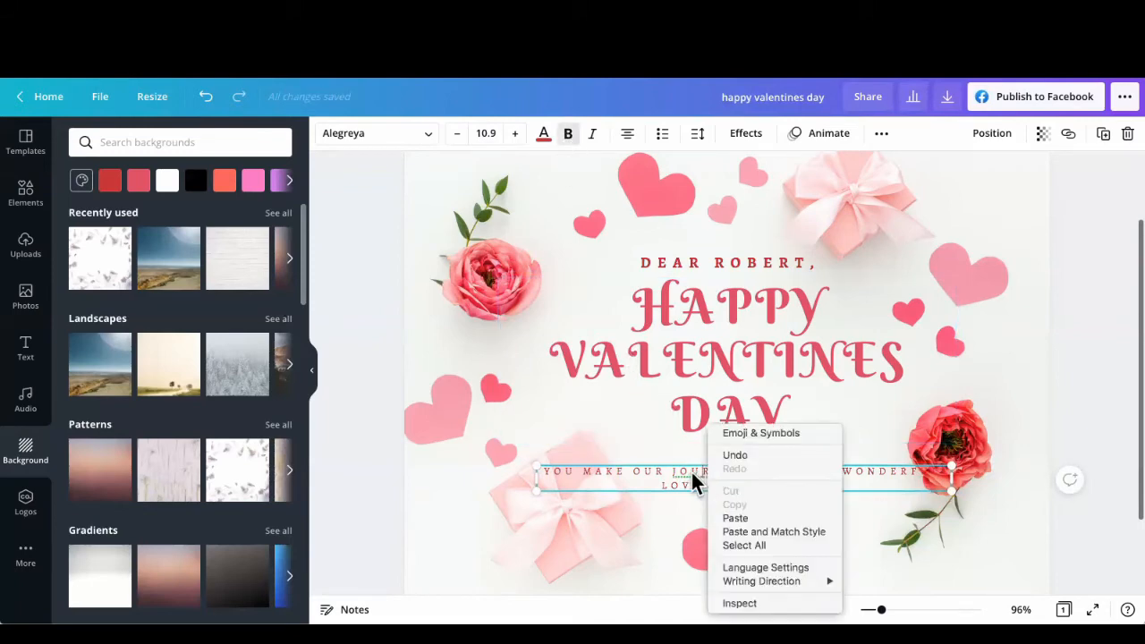
pyautogui.click(692, 471)
pyautogui.click(633, 435)
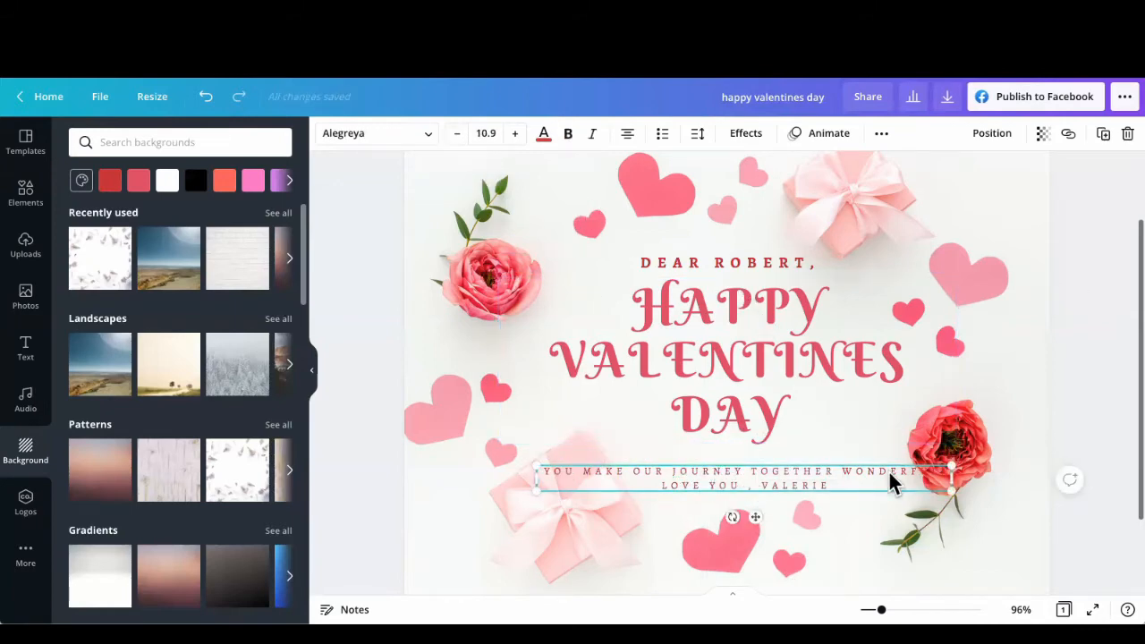
# Step: Narrow the message text box so the text wraps onto three lines, and re-center it below the heading
pyautogui.moveTo(948, 478); pyautogui.dragTo(869, 478)
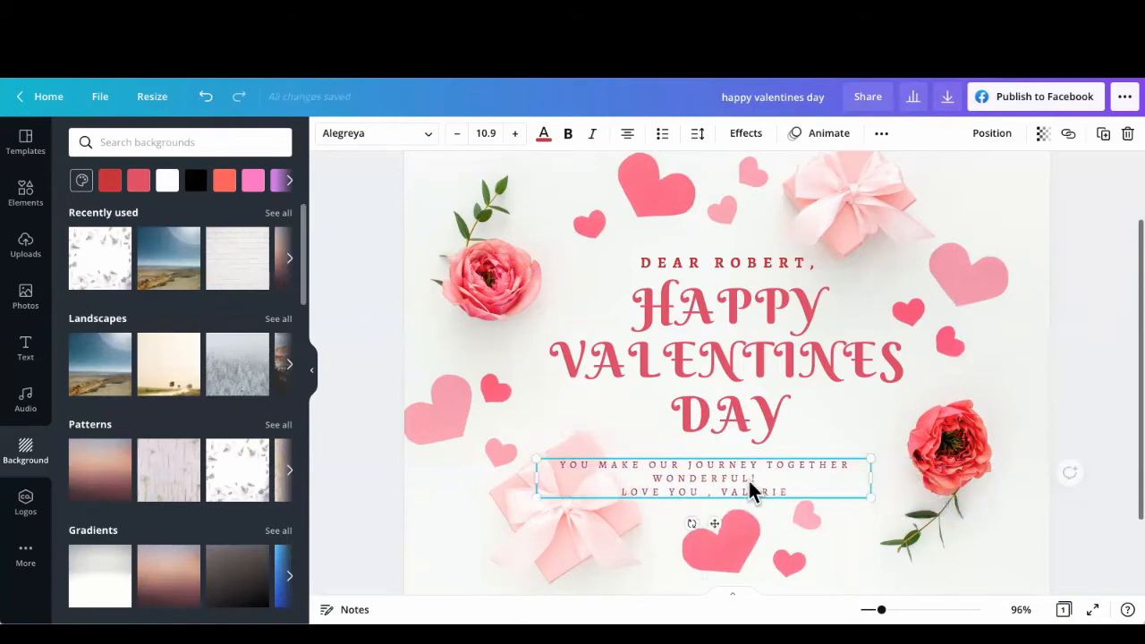
pyautogui.moveTo(736, 479)
pyautogui.mouseDown()
pyautogui.moveTo(778, 481)
pyautogui.moveTo(757, 482)
pyautogui.mouseUp()
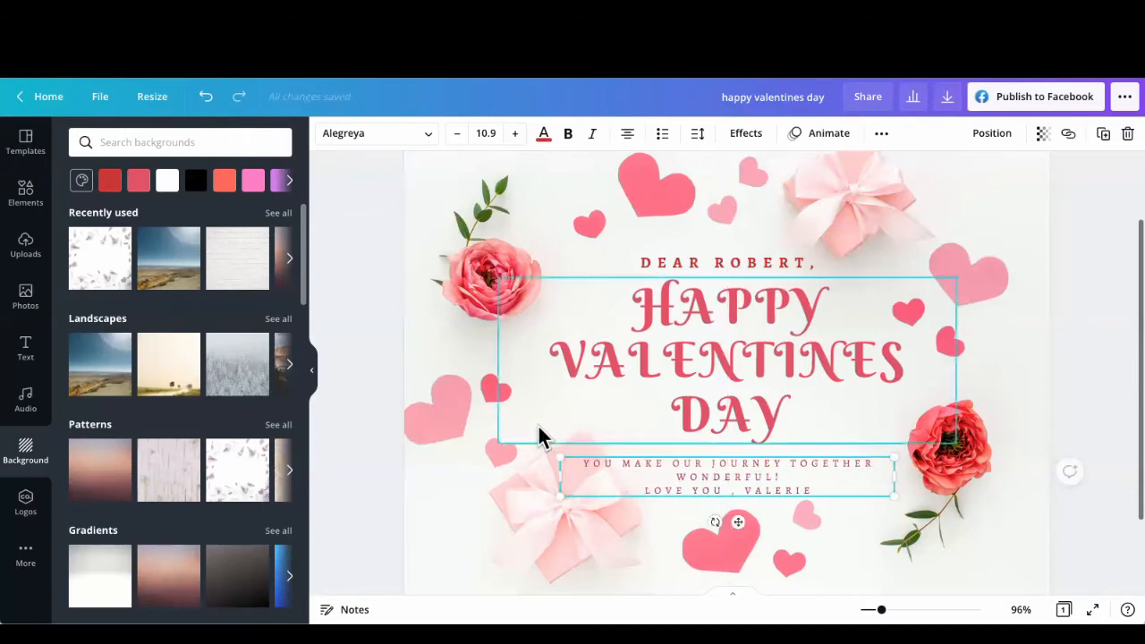
pyautogui.click(448, 469)
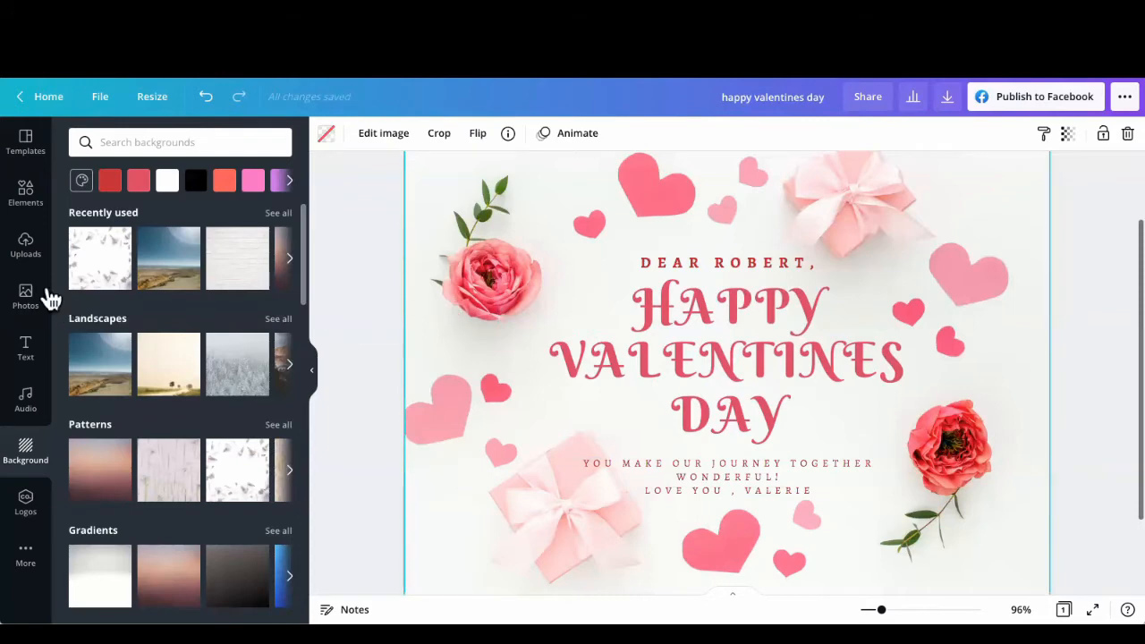
# Step: Search the elements for "motorcycle" and add the free classic motorcycle silhouette to the card
pyautogui.click(25, 199)
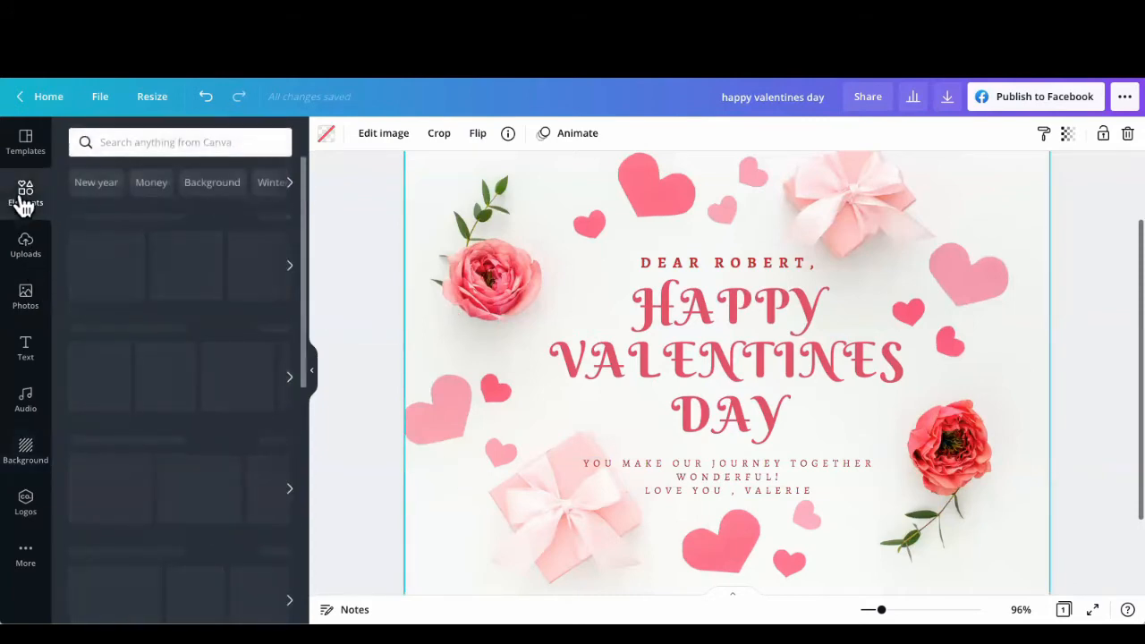
pyautogui.click(132, 142)
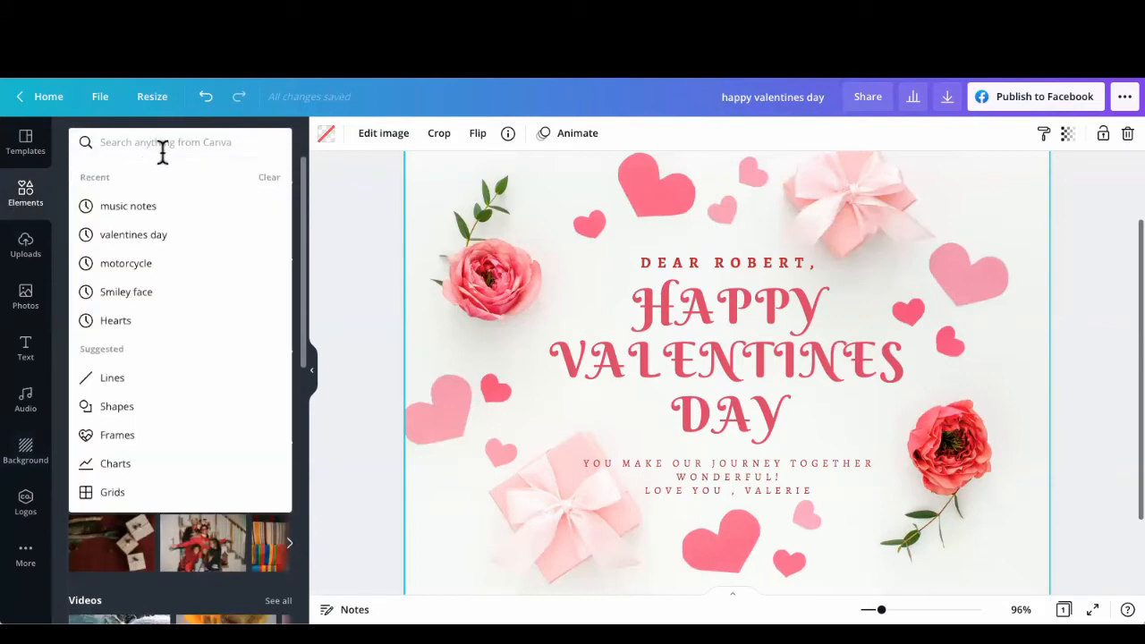
pyautogui.click(131, 270)
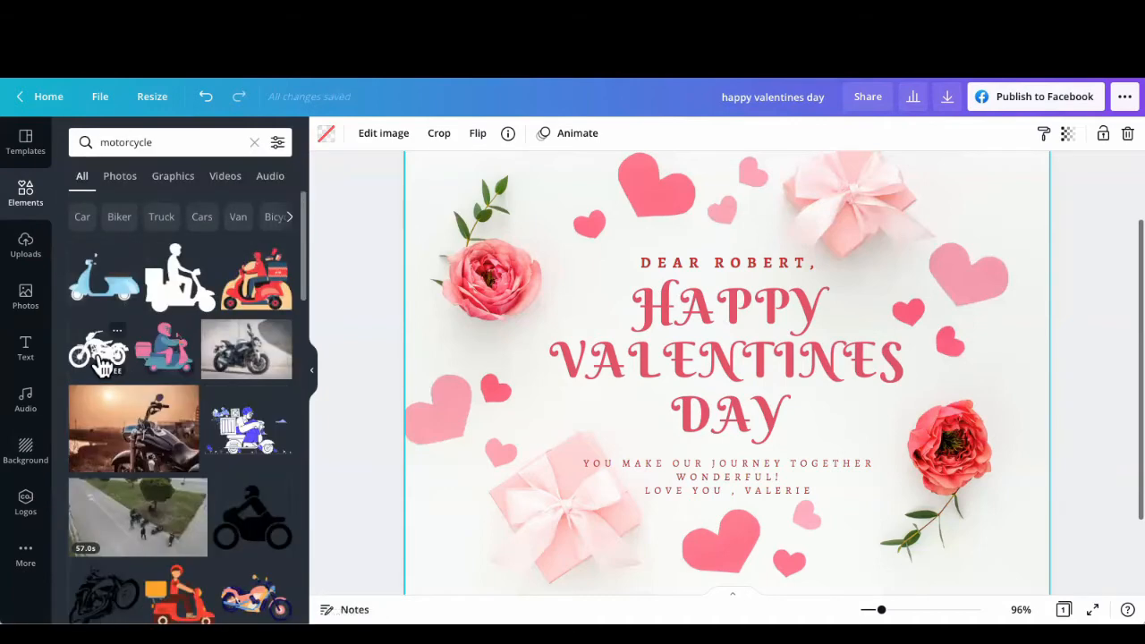
pyautogui.click(101, 358)
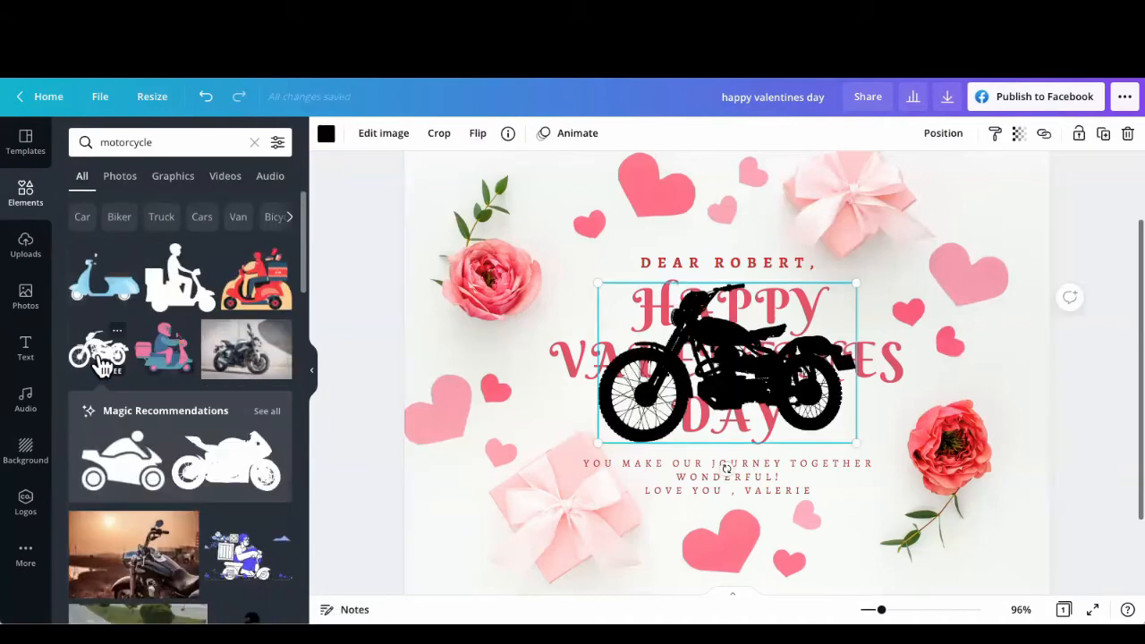
pyautogui.click(313, 376)
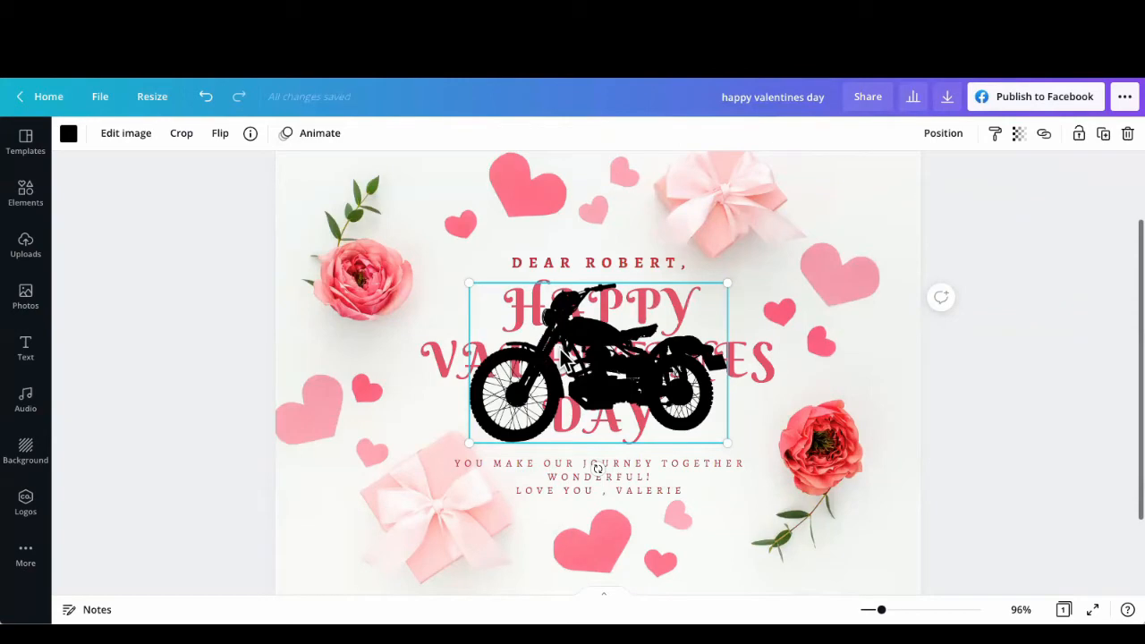
# Step: Recolor the motorcycle with the dark red document color and shrink it into the card's lower-left corner
pyautogui.click(69, 134)
pyautogui.click(157, 214)
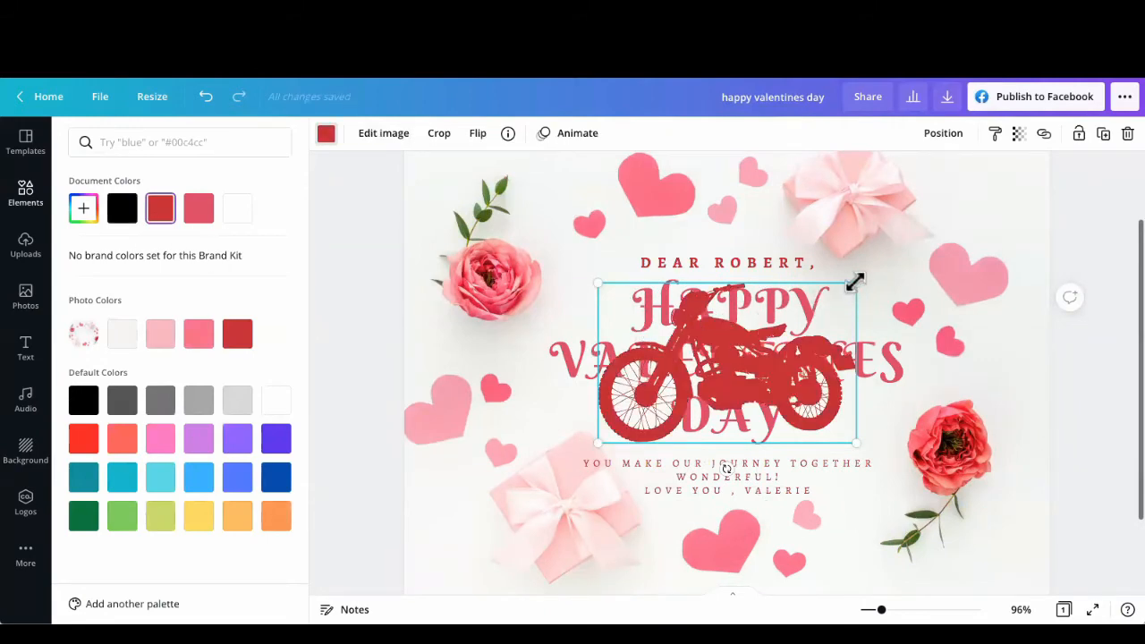
pyautogui.moveTo(850, 285); pyautogui.dragTo(506, 541)
pyautogui.click(460, 483)
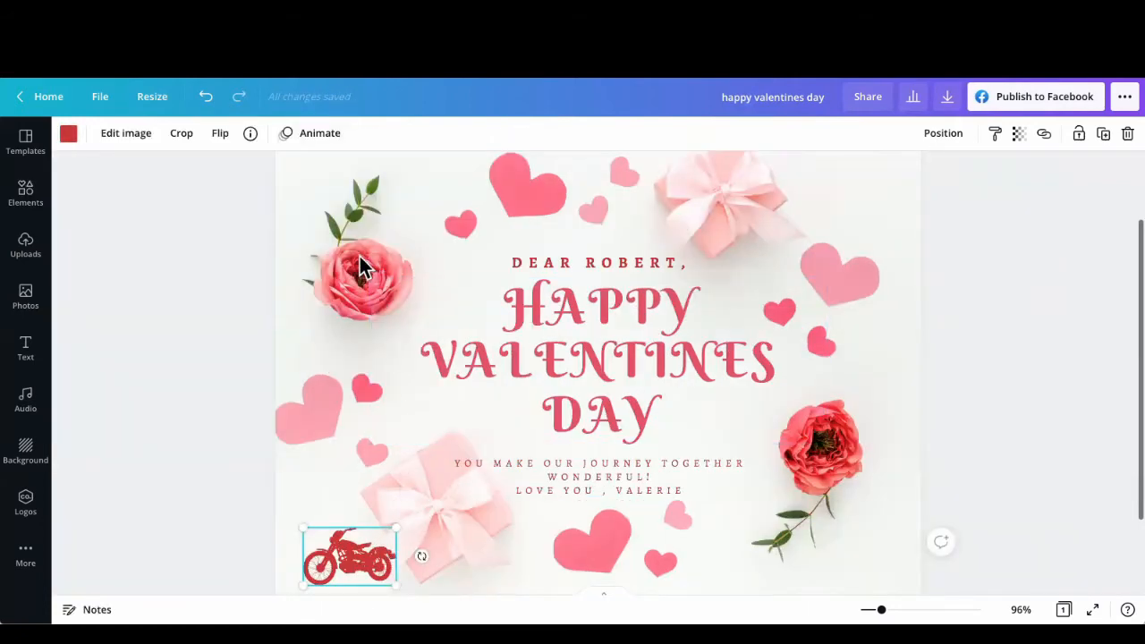
# Step: Flip the motorcycle graphic horizontally so it faces the card's center
pyautogui.click(219, 143)
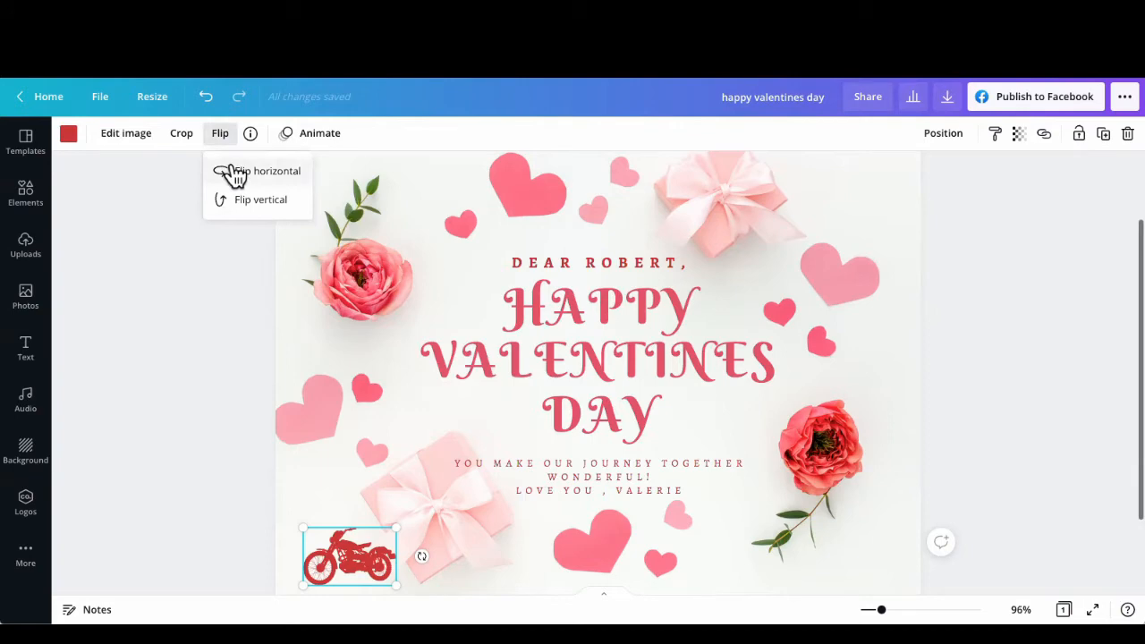
pyautogui.click(232, 174)
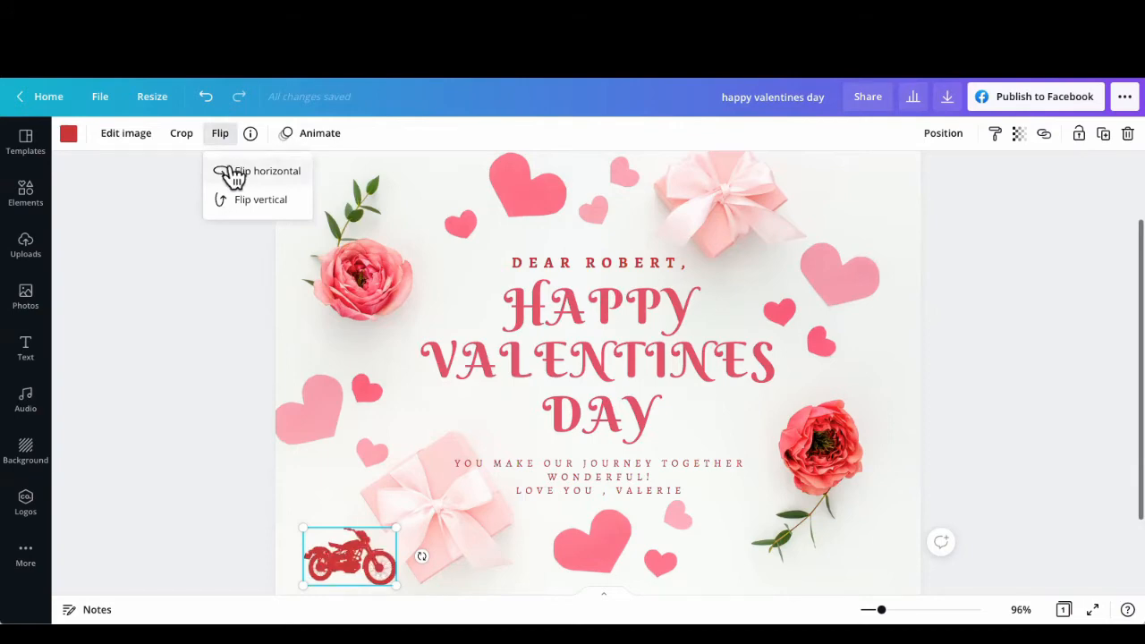
pyautogui.click(438, 389)
# Step: Enlarge the motorcycle slightly and adjust its placement in the lower-left corner of the card
pyautogui.click(361, 531)
pyautogui.moveTo(396, 524); pyautogui.dragTo(399, 520)
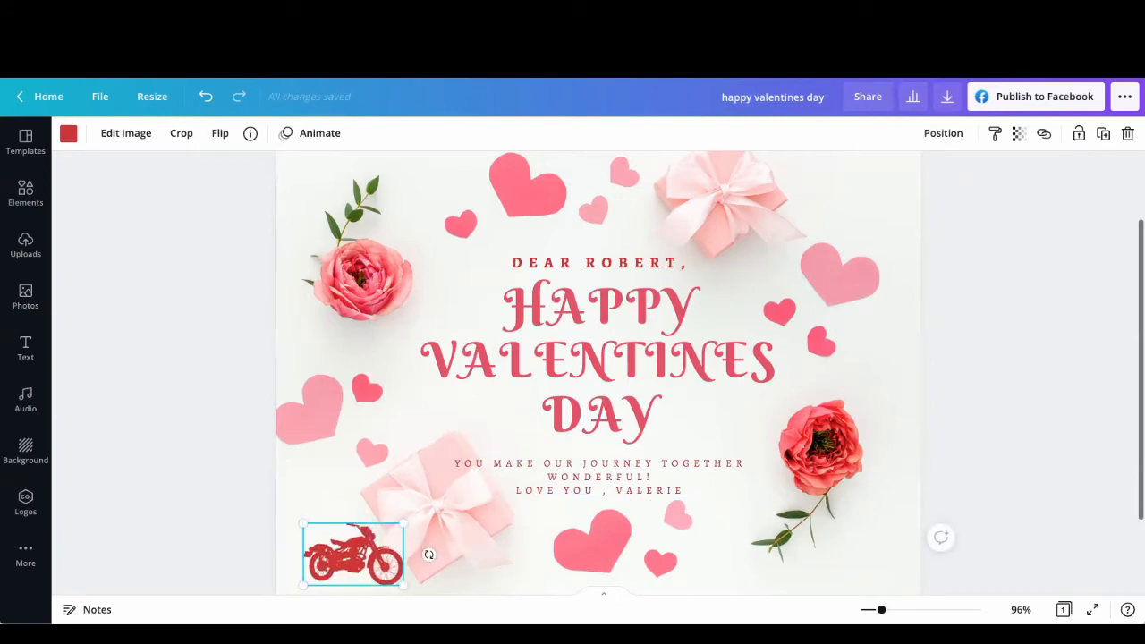
pyautogui.moveTo(881, 609); pyautogui.dragTo(869, 609)
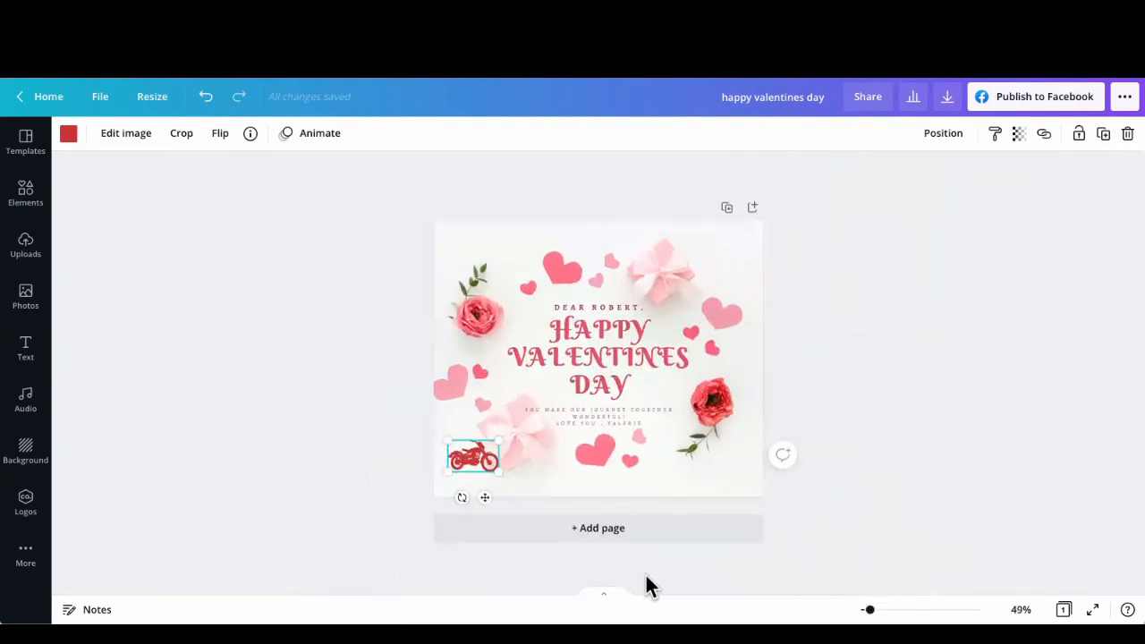
pyautogui.click(543, 463)
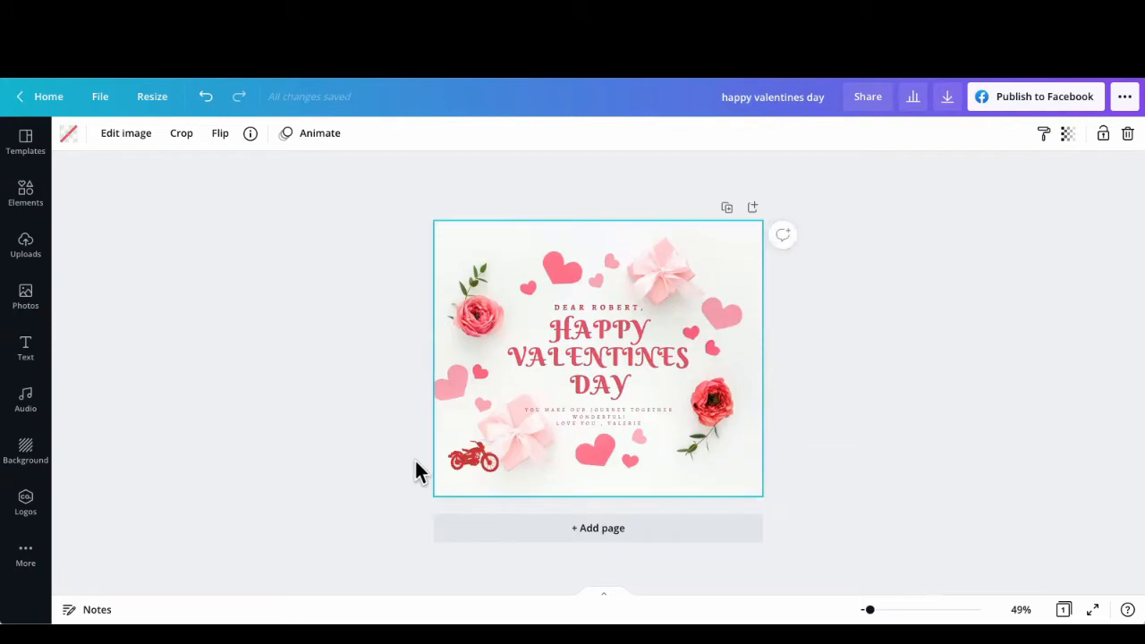
pyautogui.click(475, 456)
pyautogui.moveTo(469, 459); pyautogui.dragTo(503, 441)
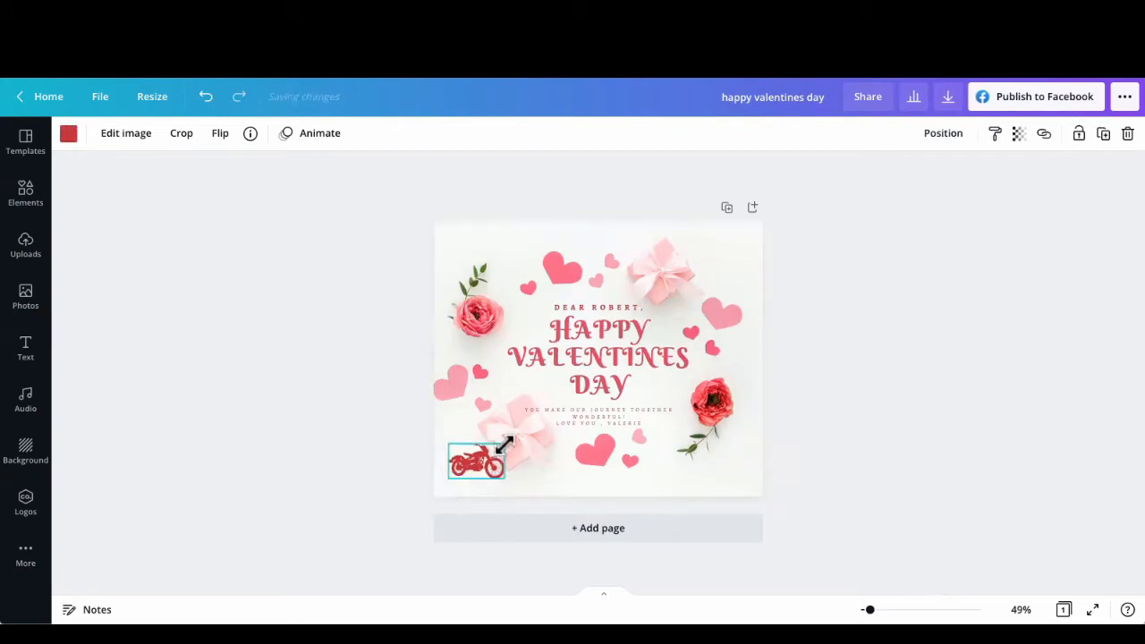
pyautogui.click(556, 473)
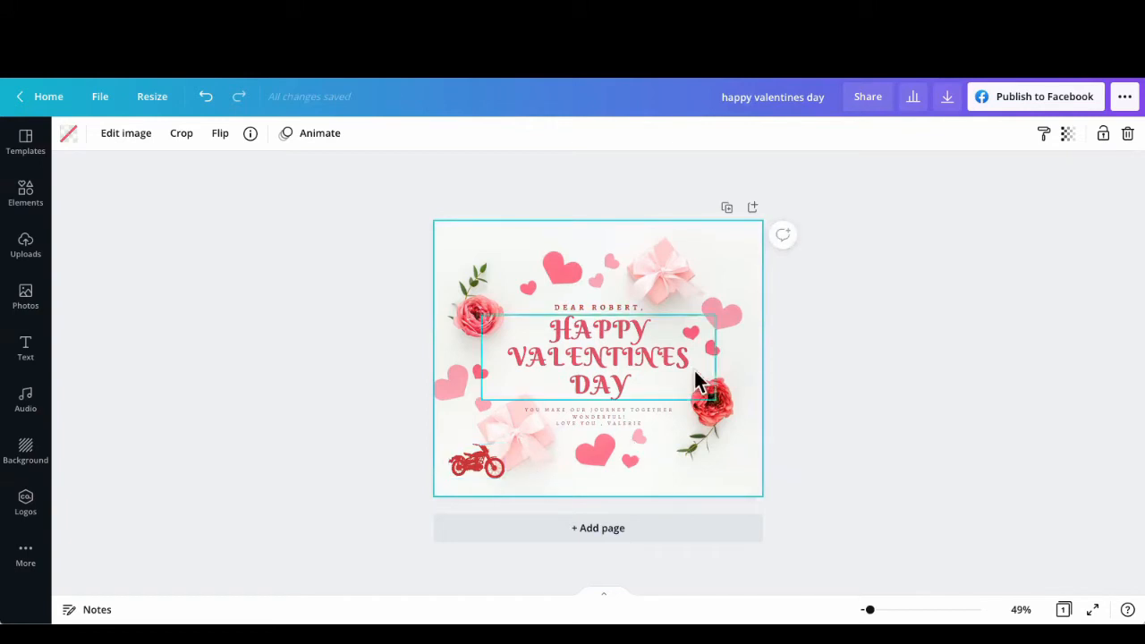
# Step: Review the download file type options, keep PNG, and close the download settings without downloading
pyautogui.click(948, 100)
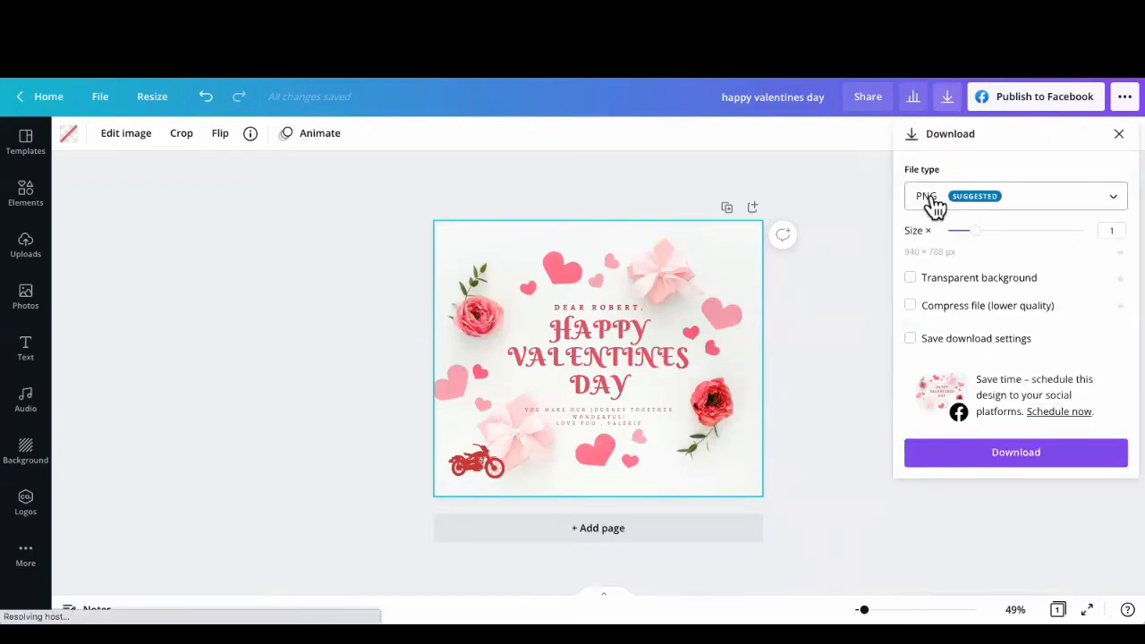
pyautogui.click(1078, 207)
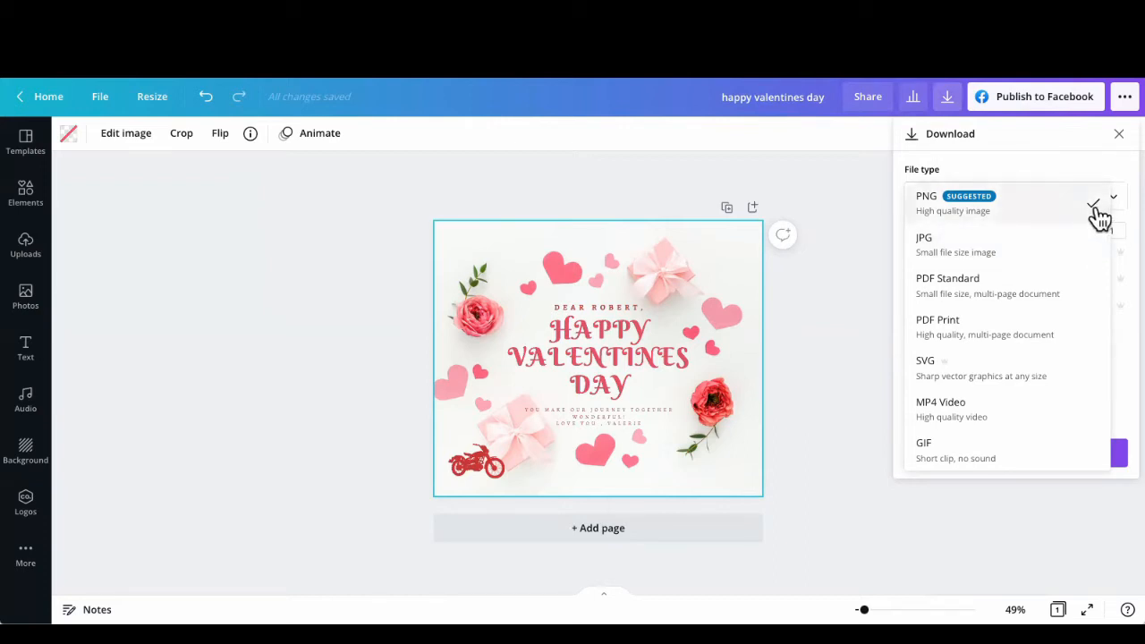
pyautogui.click(1044, 211)
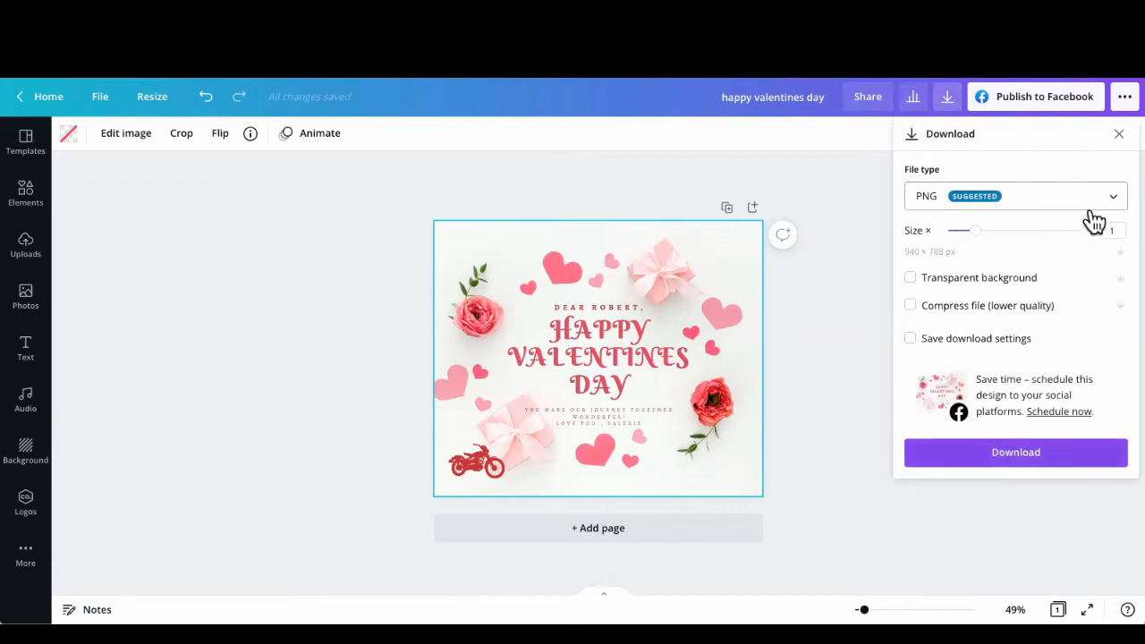
pyautogui.click(1118, 134)
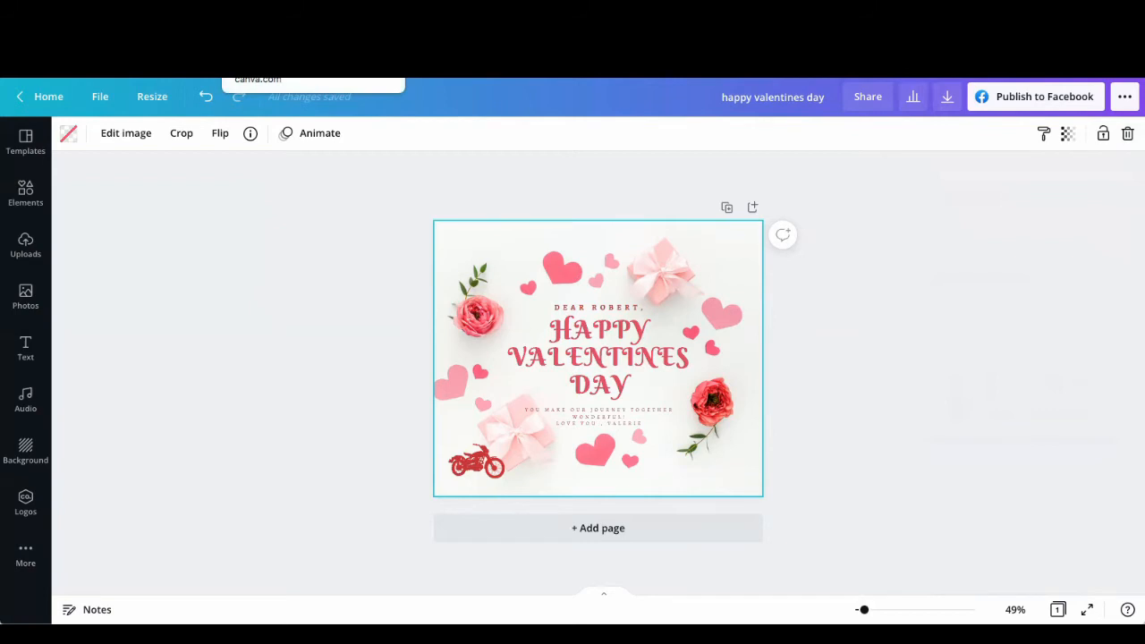
# Step: Return to the home page, search templates for "valentine cards (portrait)", and switch to the Valentine's Day Folded Card (Portrait) category
pyautogui.click(31, 96)
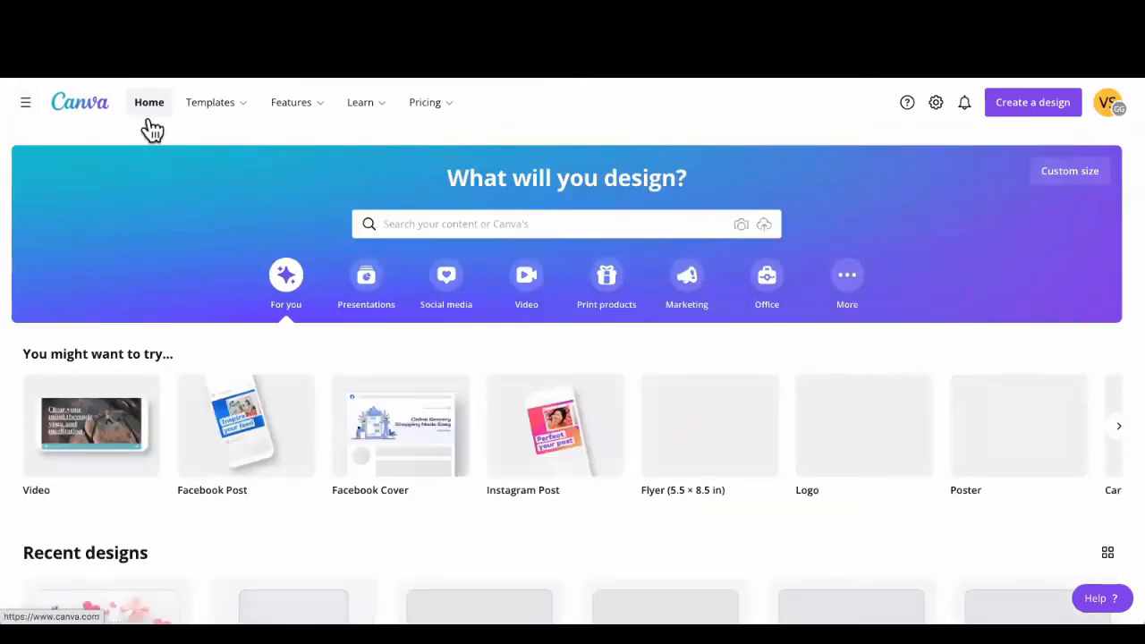
pyautogui.click(528, 224)
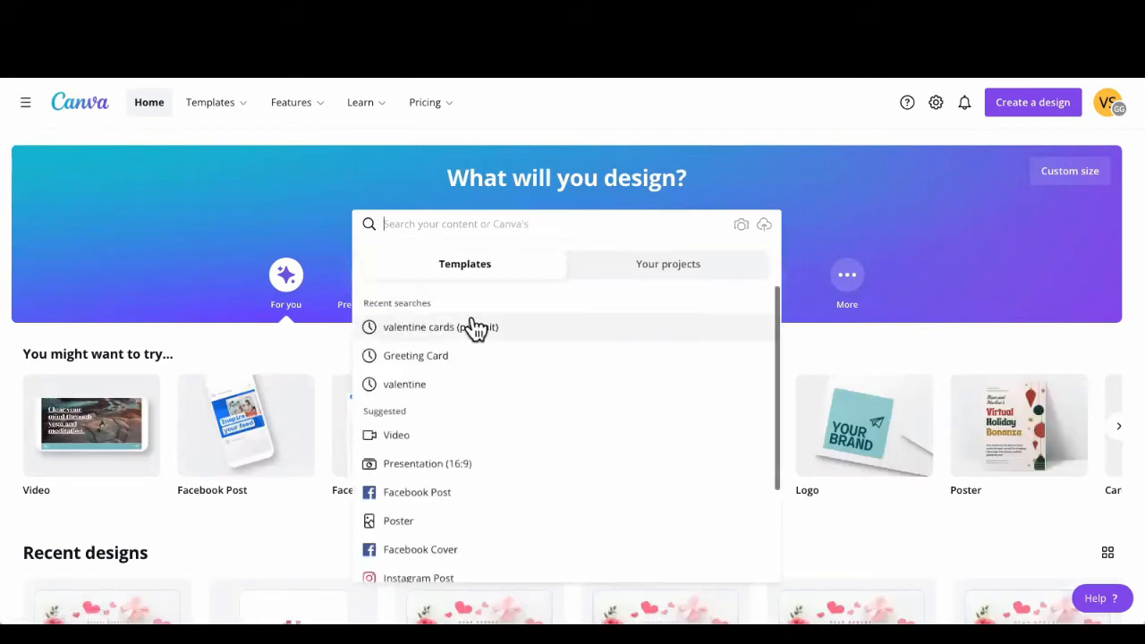
pyautogui.click(474, 329)
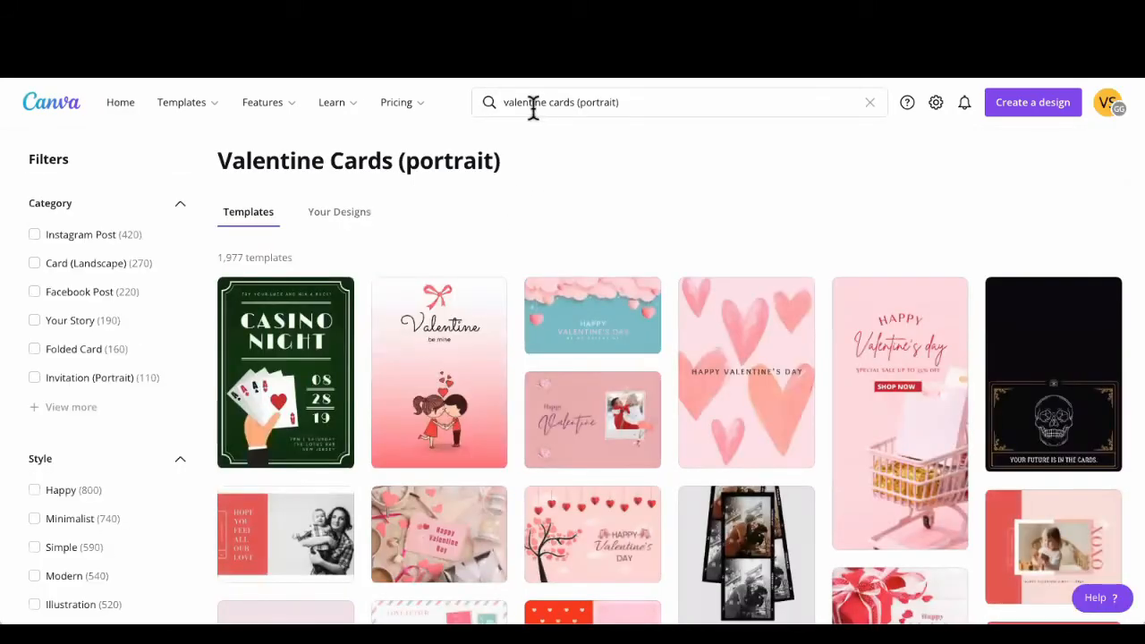
pyautogui.click(534, 102)
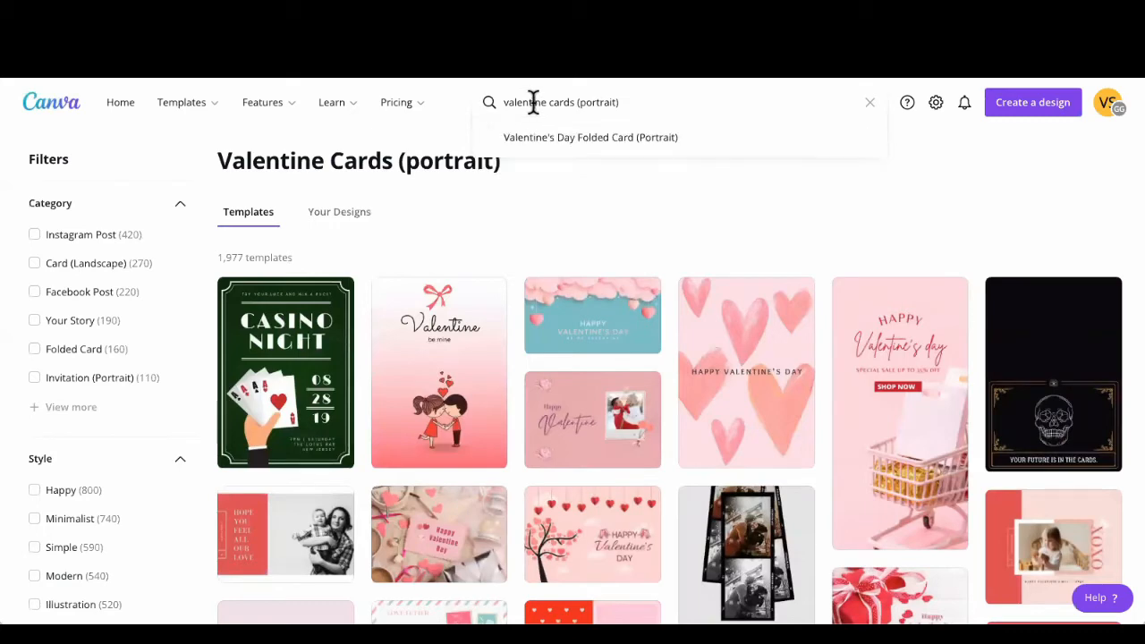
pyautogui.click(556, 137)
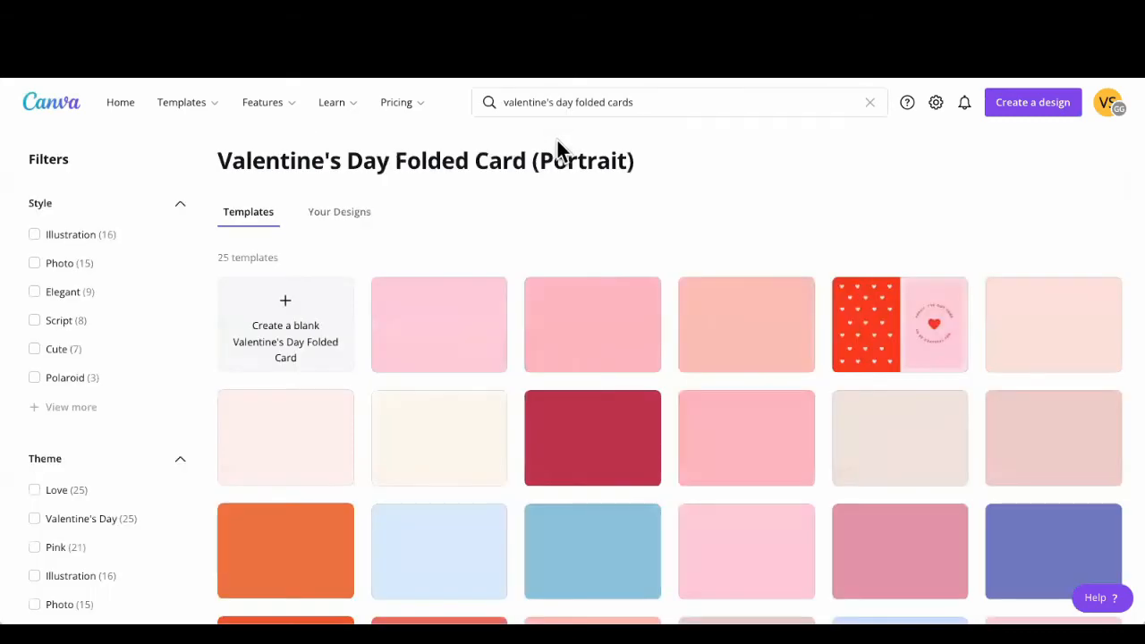
# Step: Look through the Valentine's Day Folded Card (Landscape) templates and create a blank folded card
pyautogui.click(553, 101)
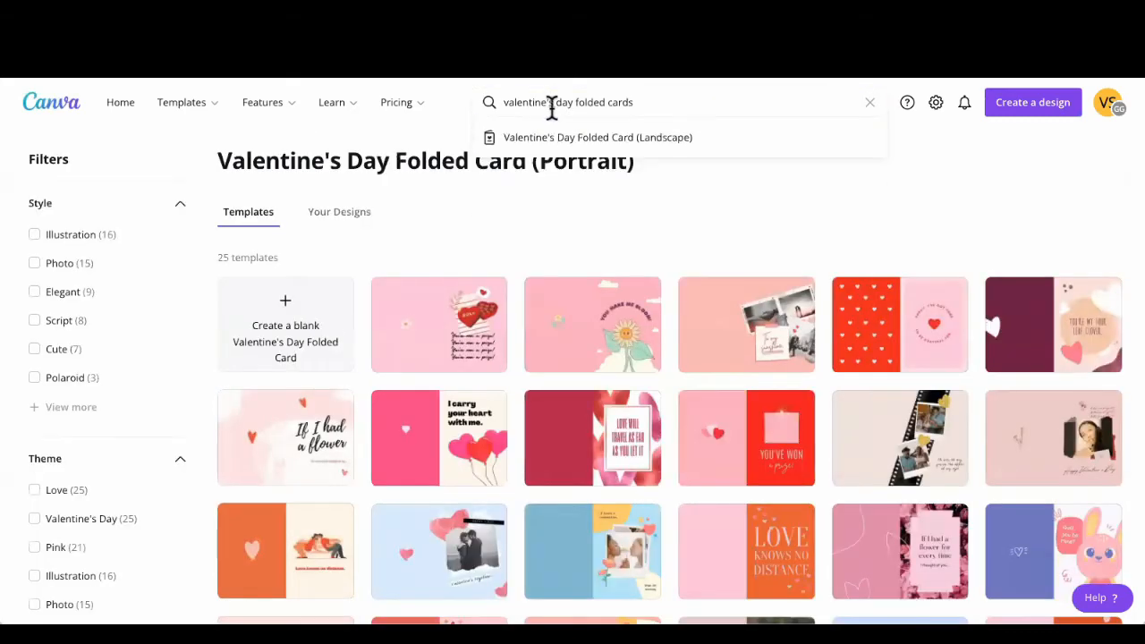
pyautogui.click(558, 138)
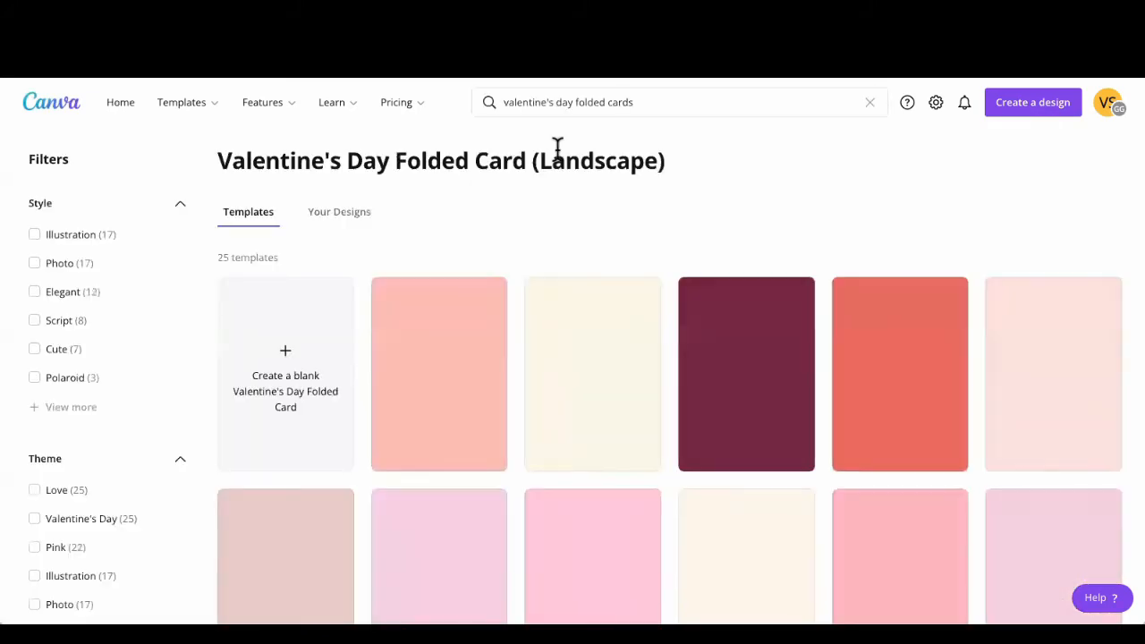
pyautogui.scroll(-3, 635, 371)
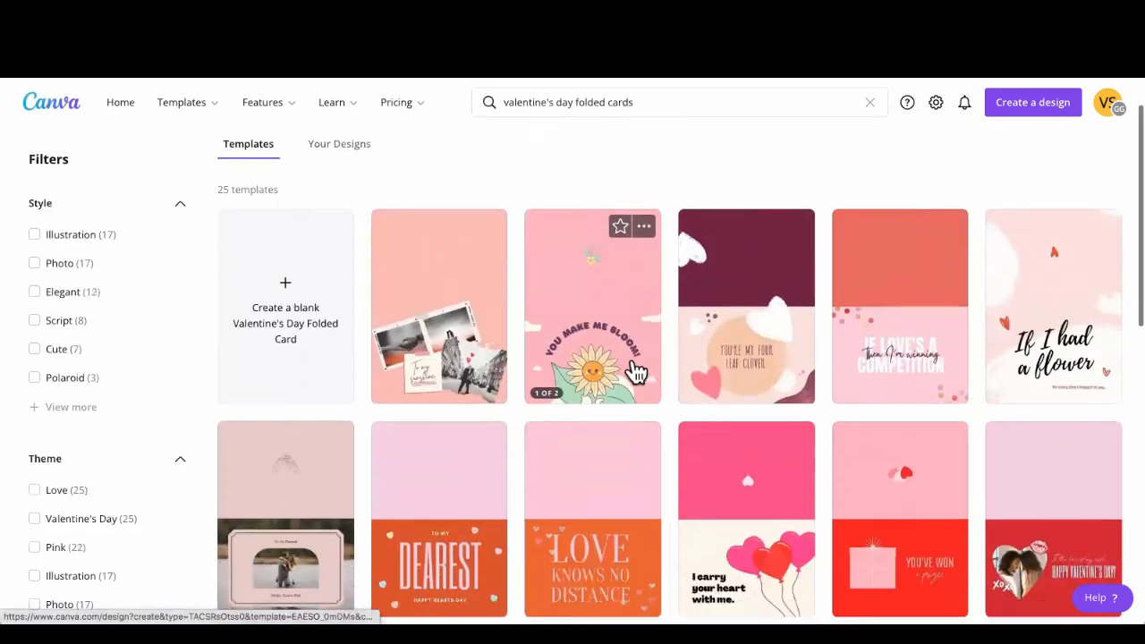
pyautogui.click(293, 269)
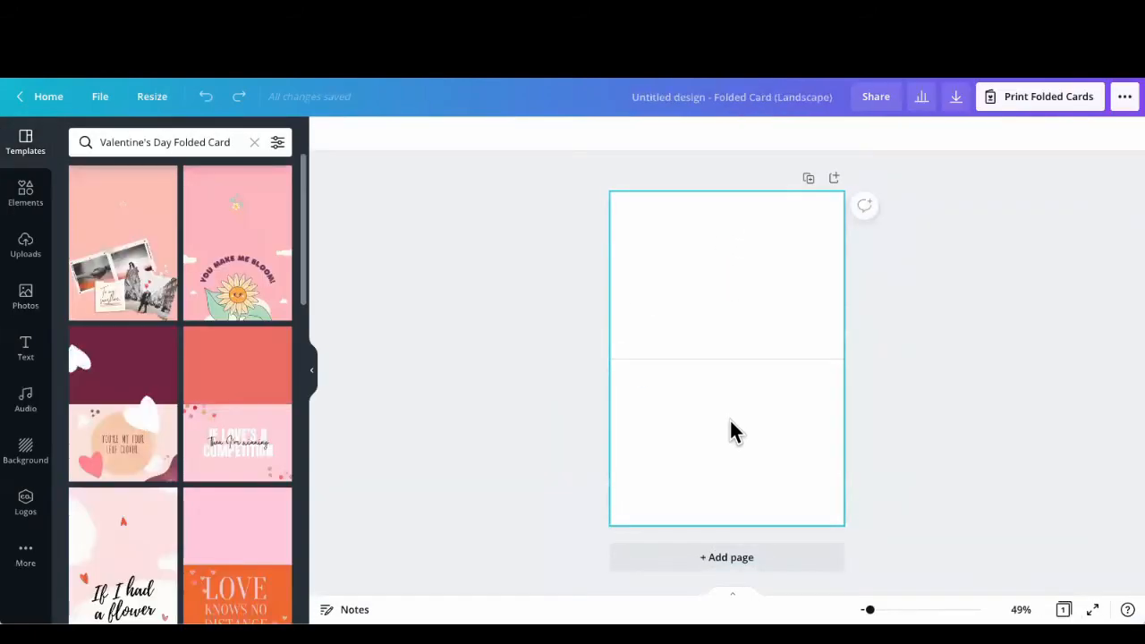
# Step: Browse the folded card templates, and search the elements for "valentines day" graphics
pyautogui.scroll(-2, 230, 358)
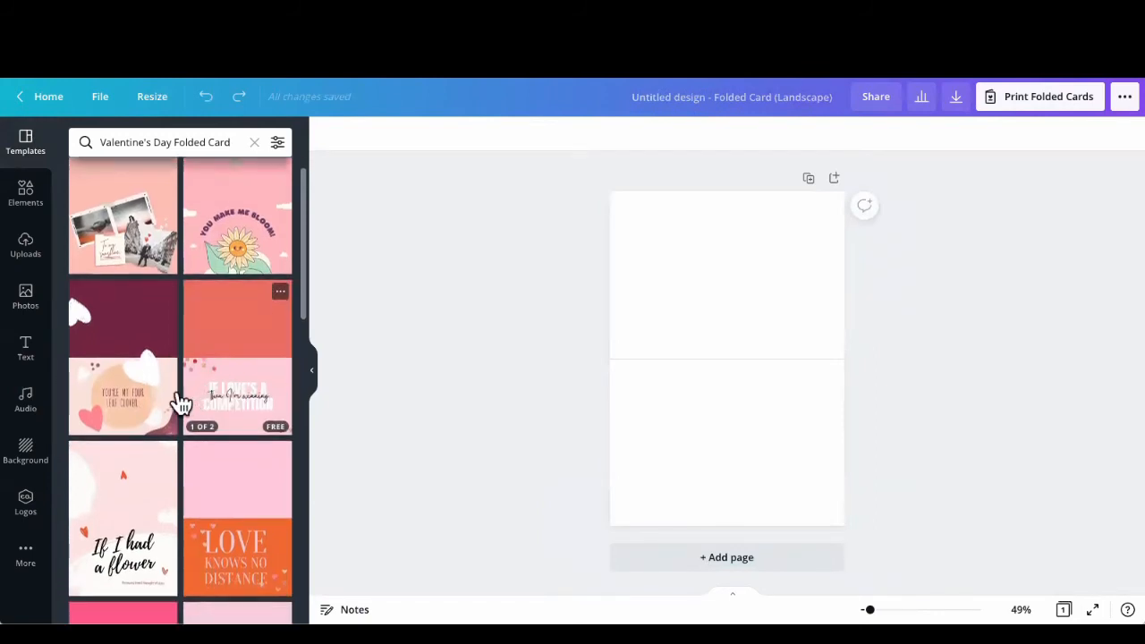
pyautogui.scroll(-1, 189, 427)
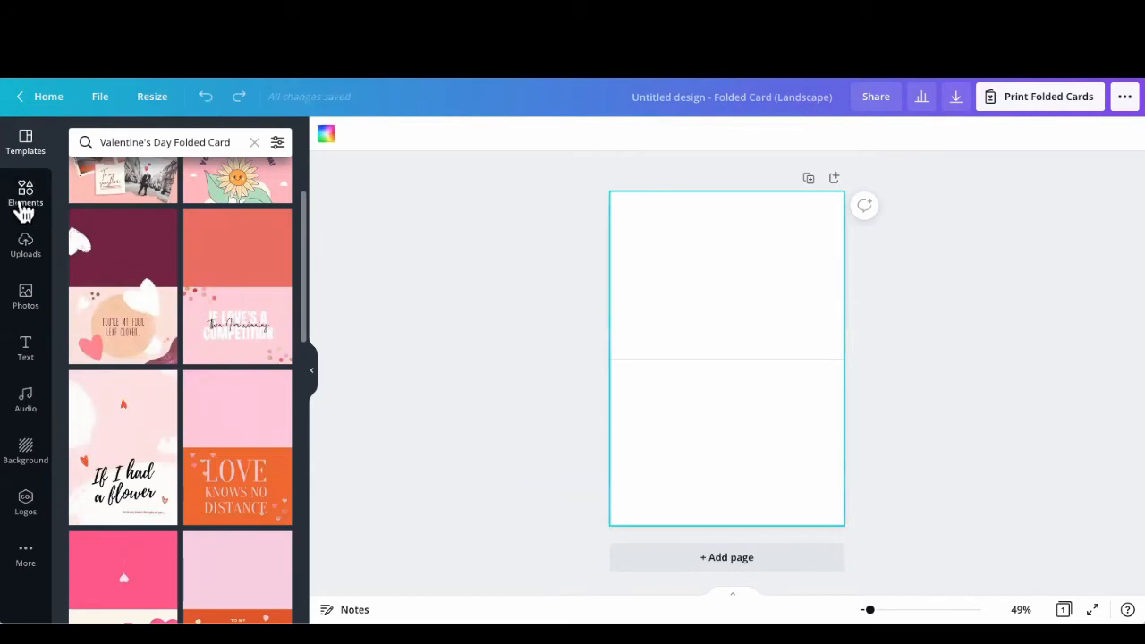
pyautogui.click(24, 206)
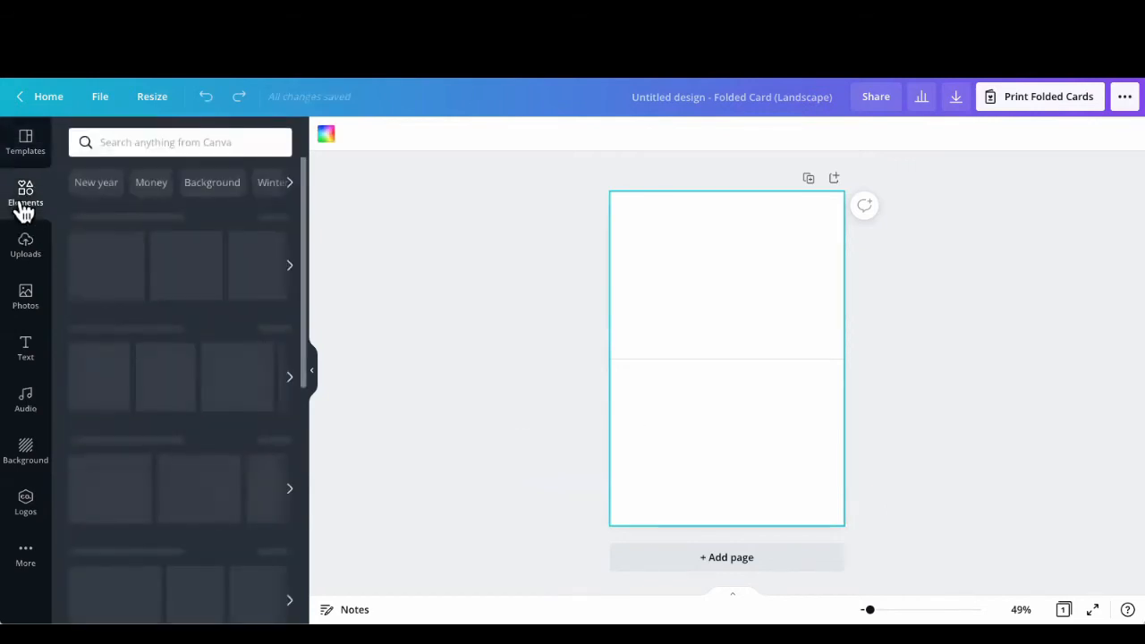
pyautogui.click(143, 138)
pyautogui.click(136, 266)
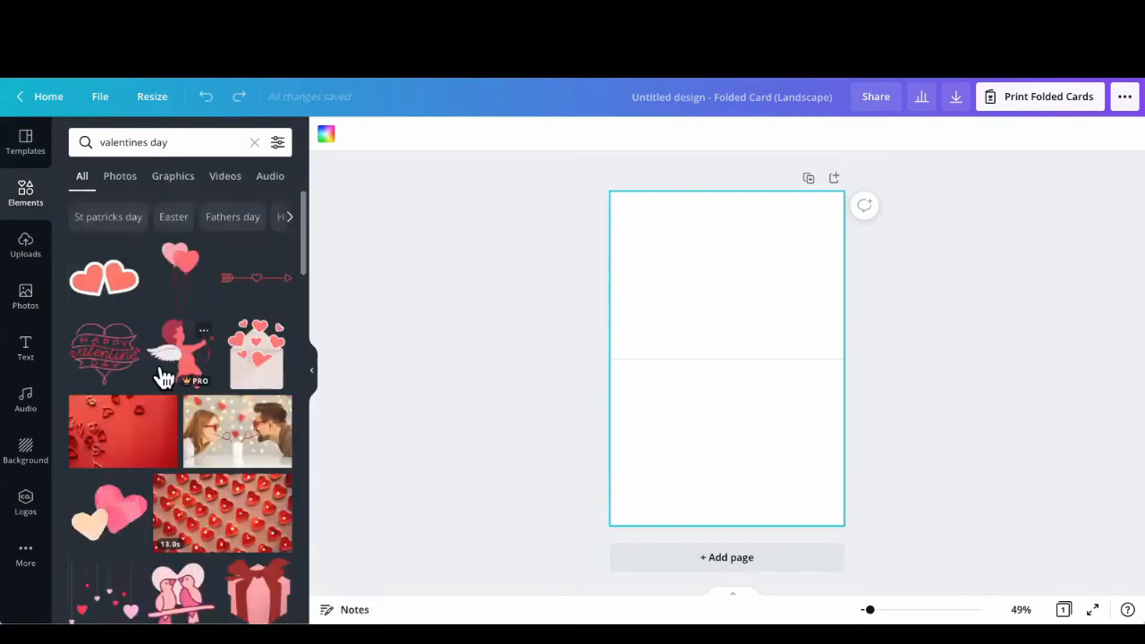
pyautogui.scroll(-5, 162, 375)
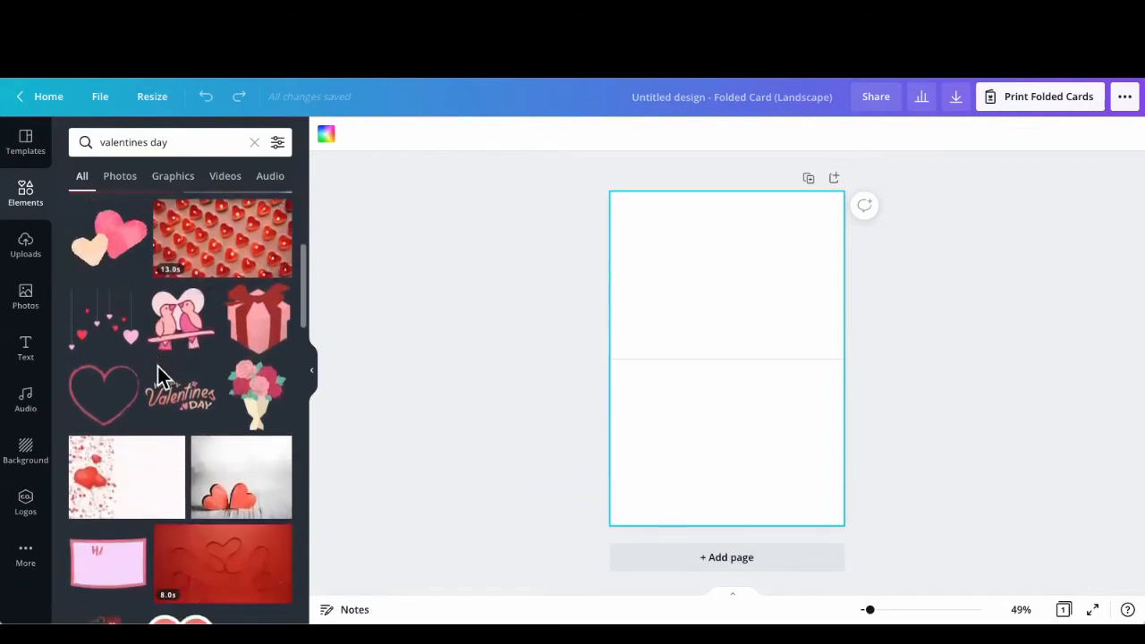
# Step: Add the white photo with hanging red hearts to the card, undoing the attempt to stretch it
pyautogui.scroll(-3, 157, 365)
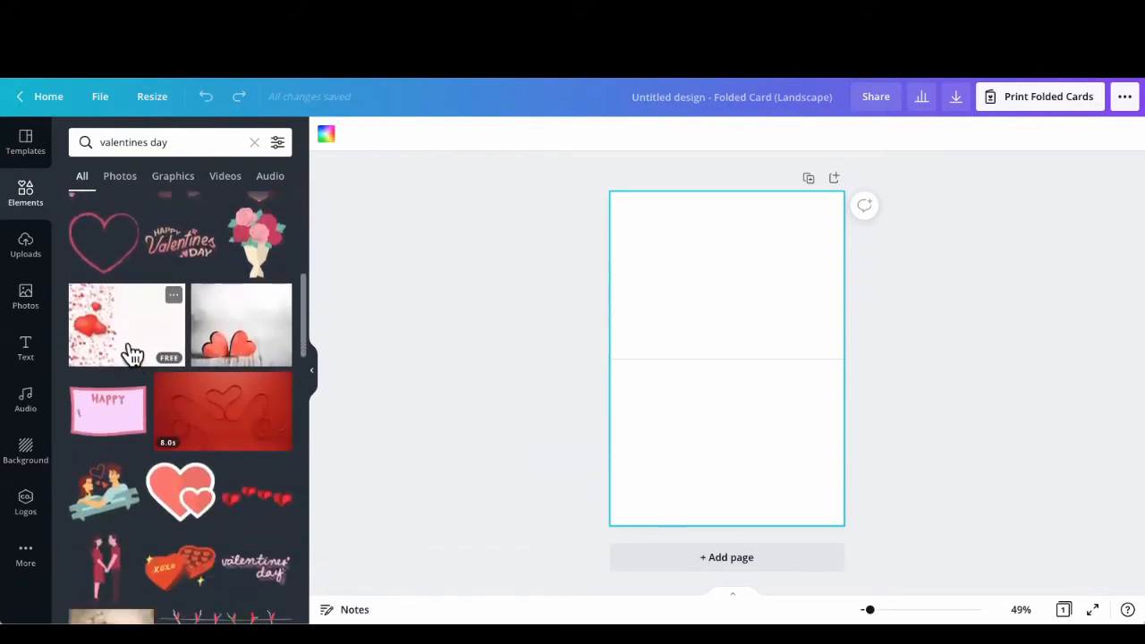
pyautogui.click(115, 335)
pyautogui.moveTo(713, 416); pyautogui.dragTo(714, 460)
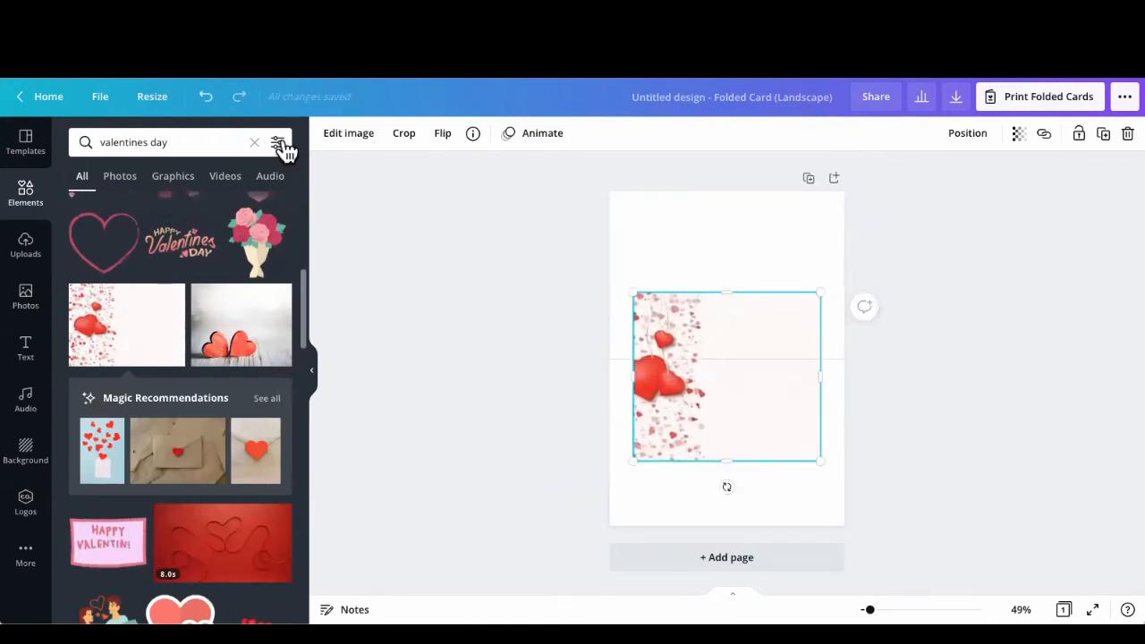
pyautogui.click(205, 97)
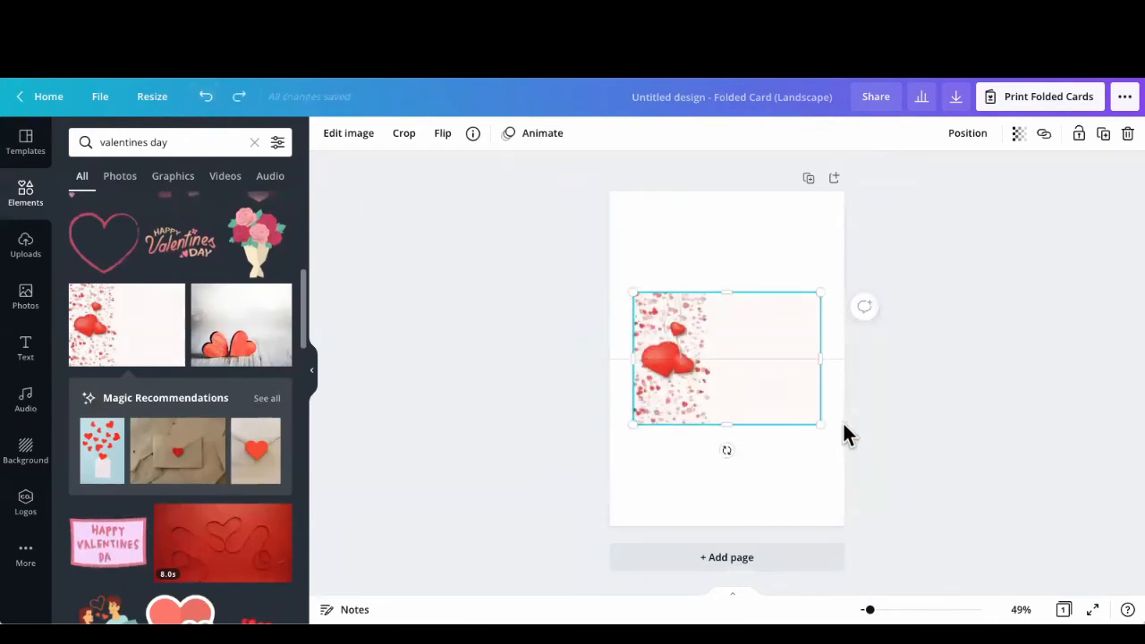
# Step: Enlarge and position the hearts photo so it fills the card's lower half, from the fold line down
pyautogui.moveTo(818, 421); pyautogui.dragTo(837, 523)
pyautogui.moveTo(837, 524); pyautogui.dragTo(834, 524)
pyautogui.click(533, 356)
pyautogui.click(699, 413)
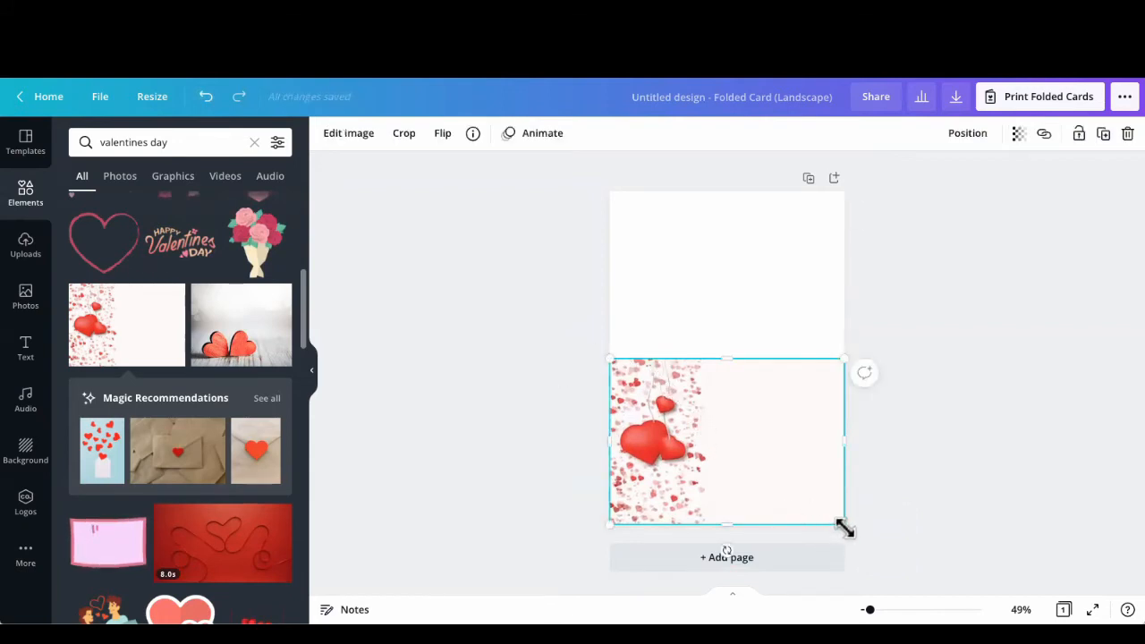
pyautogui.moveTo(842, 526); pyautogui.dragTo(845, 528)
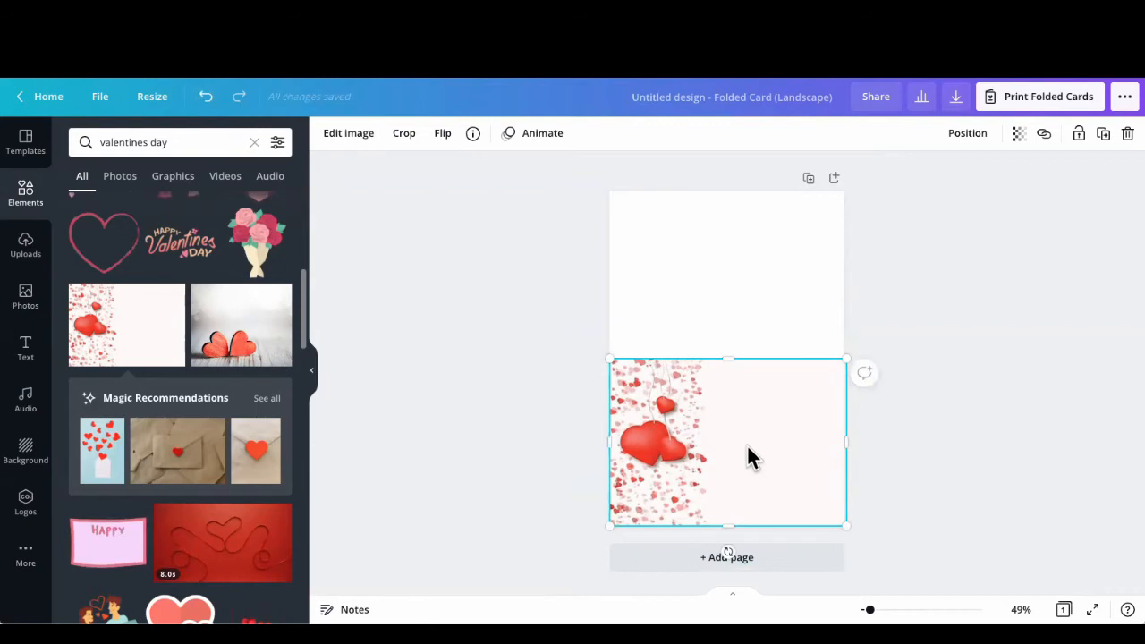
pyautogui.click(691, 299)
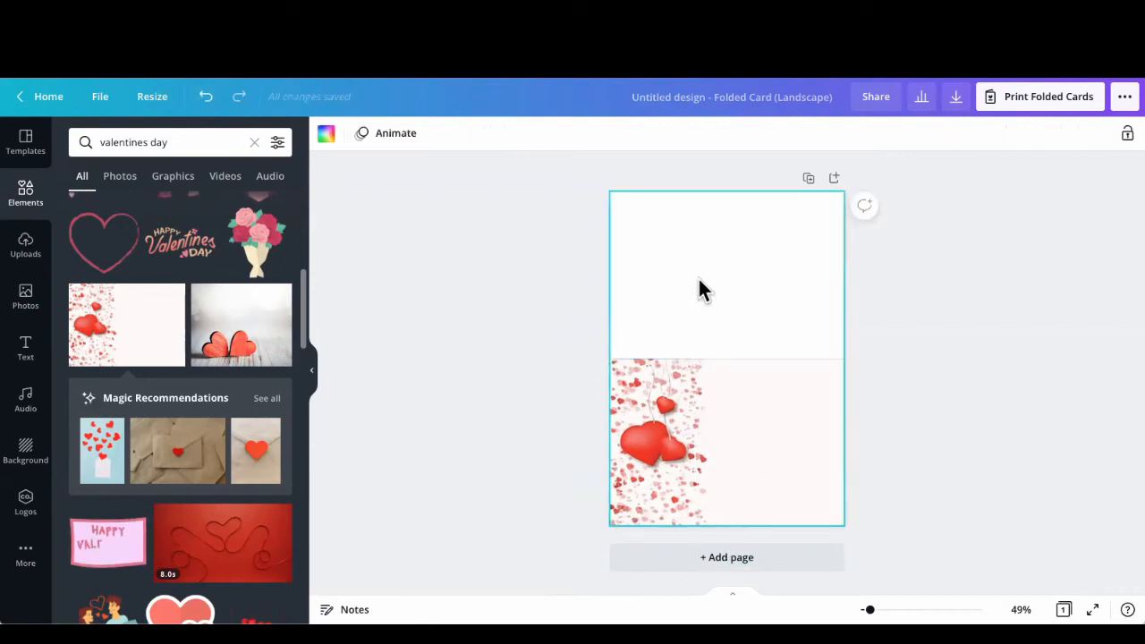
# Step: Add the "Happy Valentine's Day" lettering graphic and place it in the upper blank area of the hearts photo
pyautogui.click(738, 439)
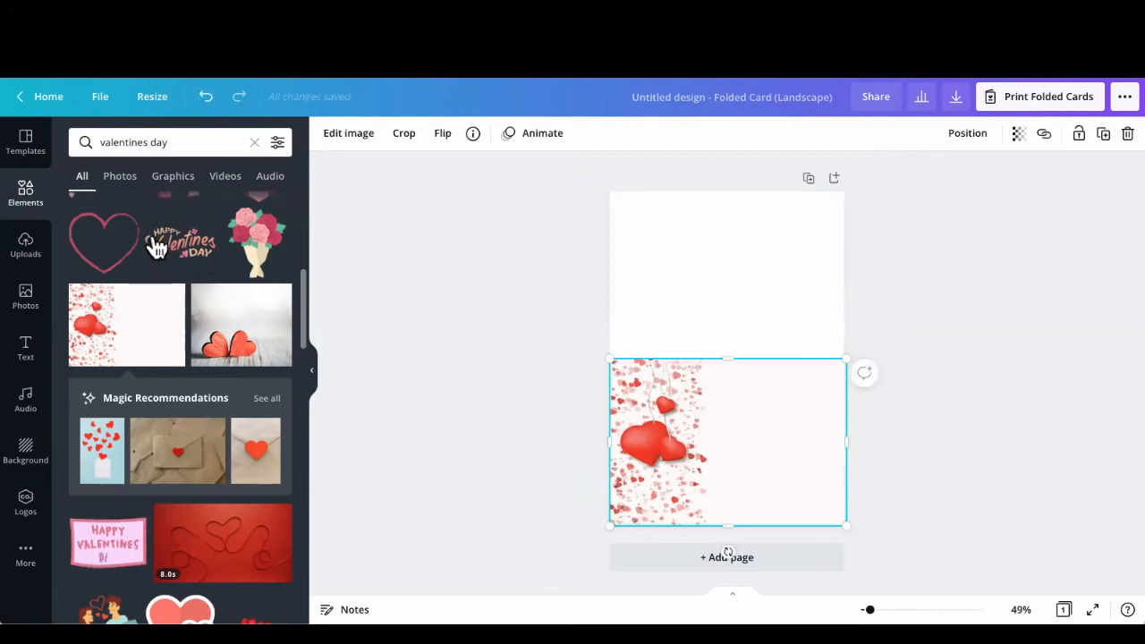
pyautogui.click(163, 248)
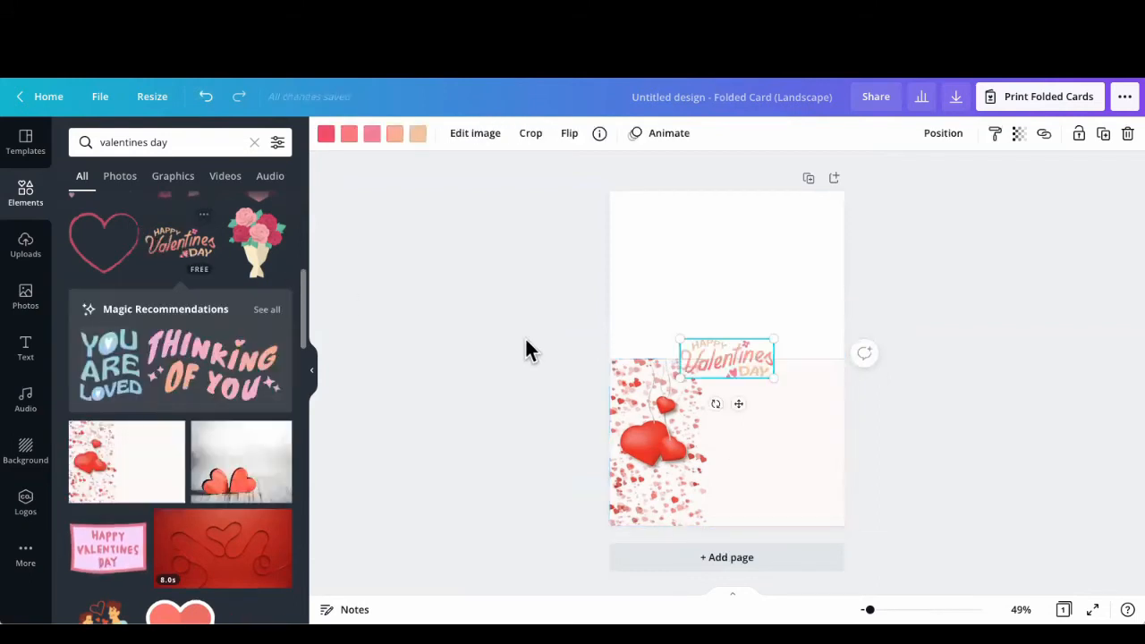
pyautogui.moveTo(741, 409); pyautogui.dragTo(782, 440)
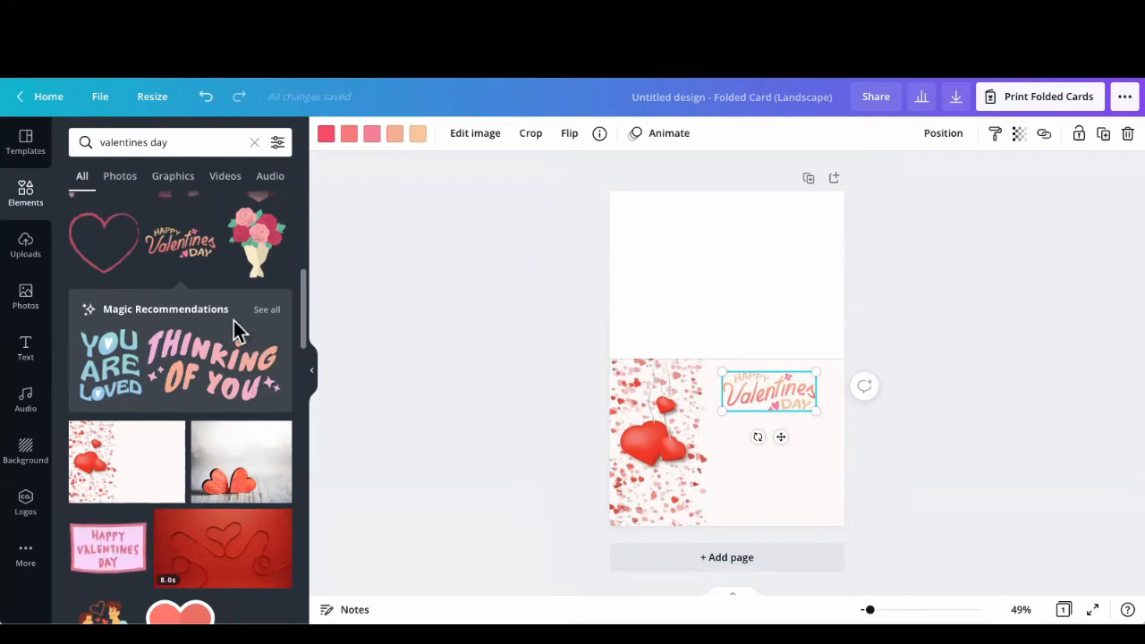
# Step: Add the rose bouquet graphic, shrink it, and center it on the card's blank upper half
pyautogui.click(250, 246)
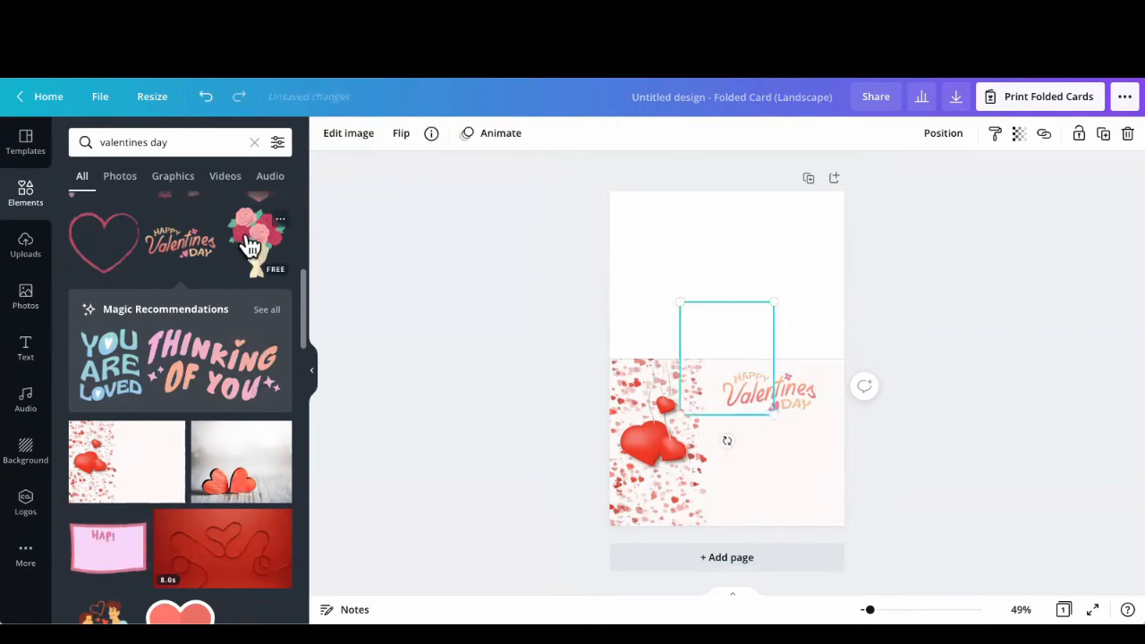
pyautogui.moveTo(731, 326); pyautogui.dragTo(730, 281)
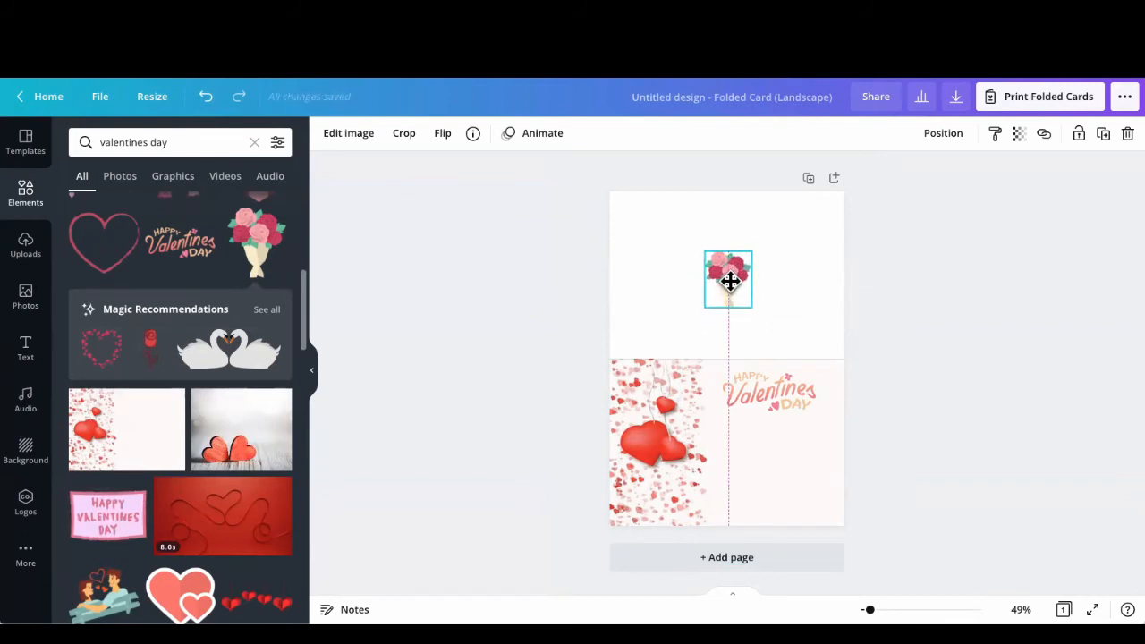
pyautogui.moveTo(729, 281); pyautogui.dragTo(728, 285)
pyautogui.click(682, 289)
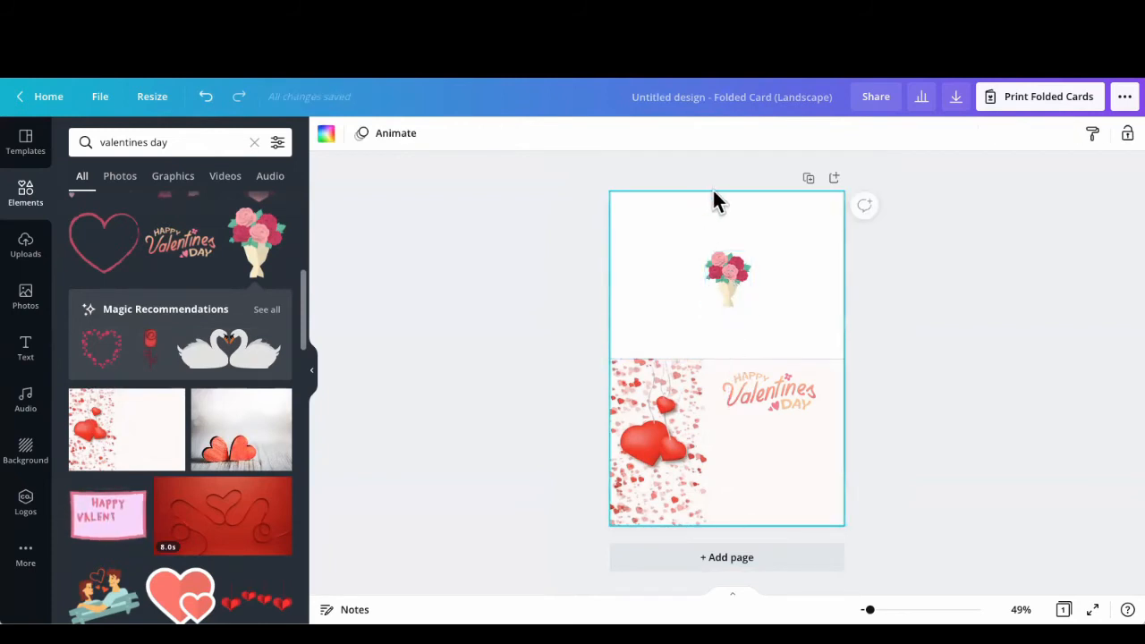
# Step: Flip the rose bouquet vertically and make it slightly smaller
pyautogui.click(724, 265)
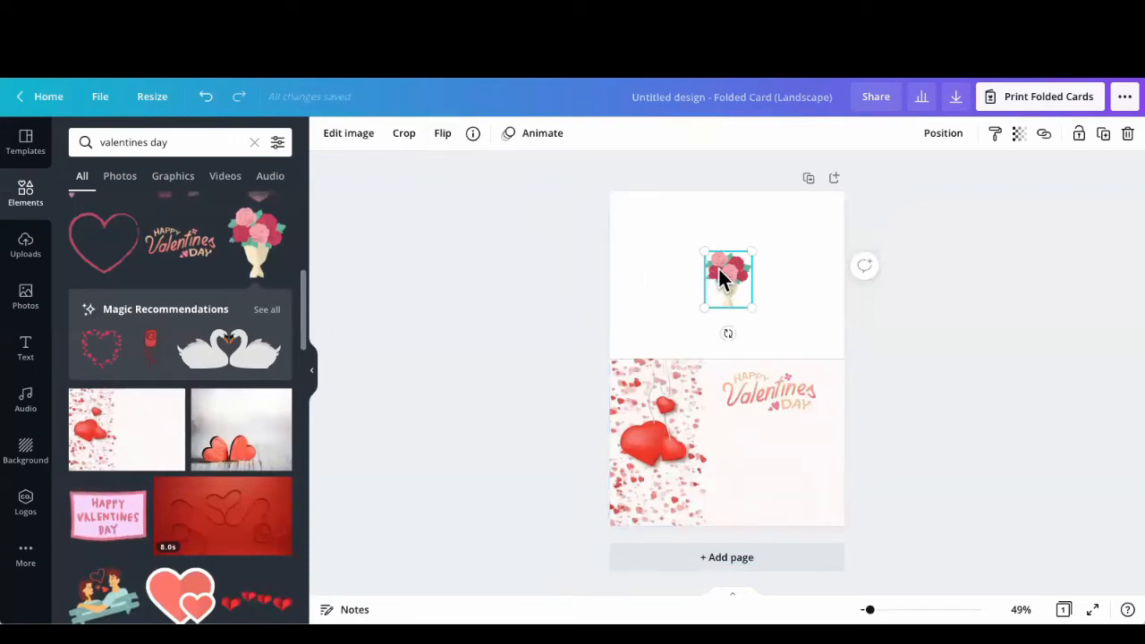
pyautogui.click(443, 134)
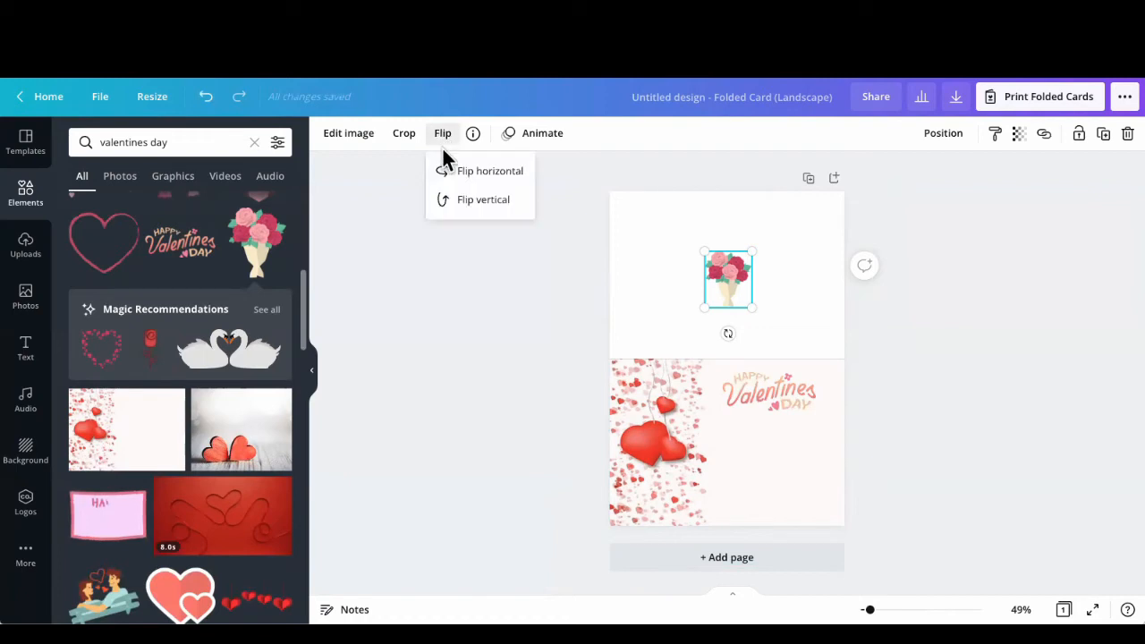
pyautogui.click(474, 202)
pyautogui.click(644, 258)
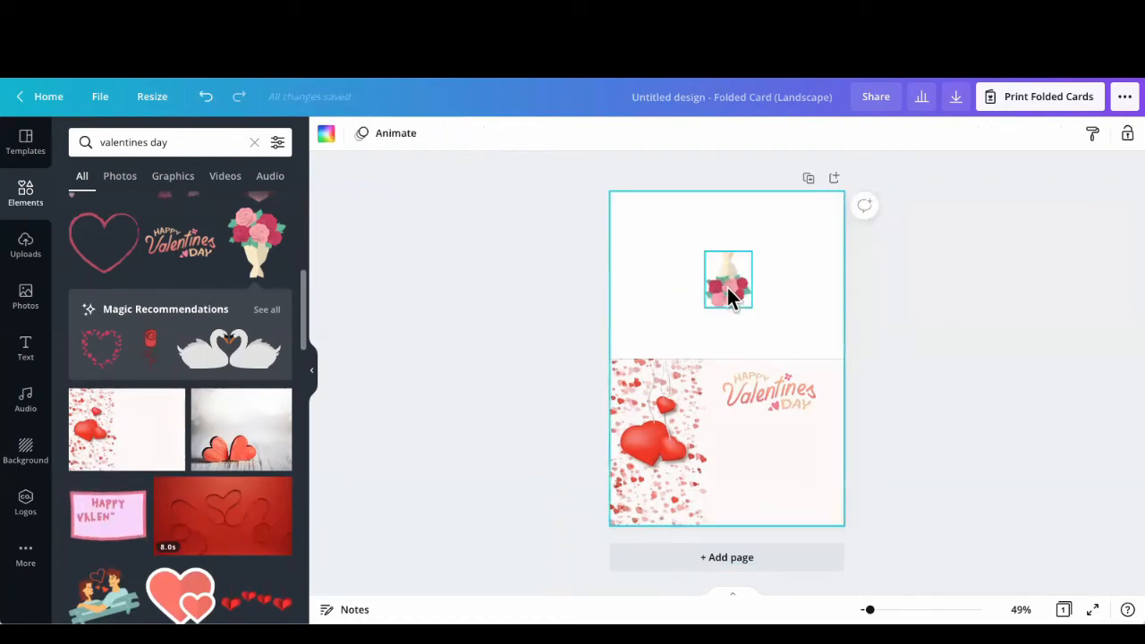
pyautogui.click(728, 288)
pyautogui.moveTo(747, 305); pyautogui.dragTo(745, 300)
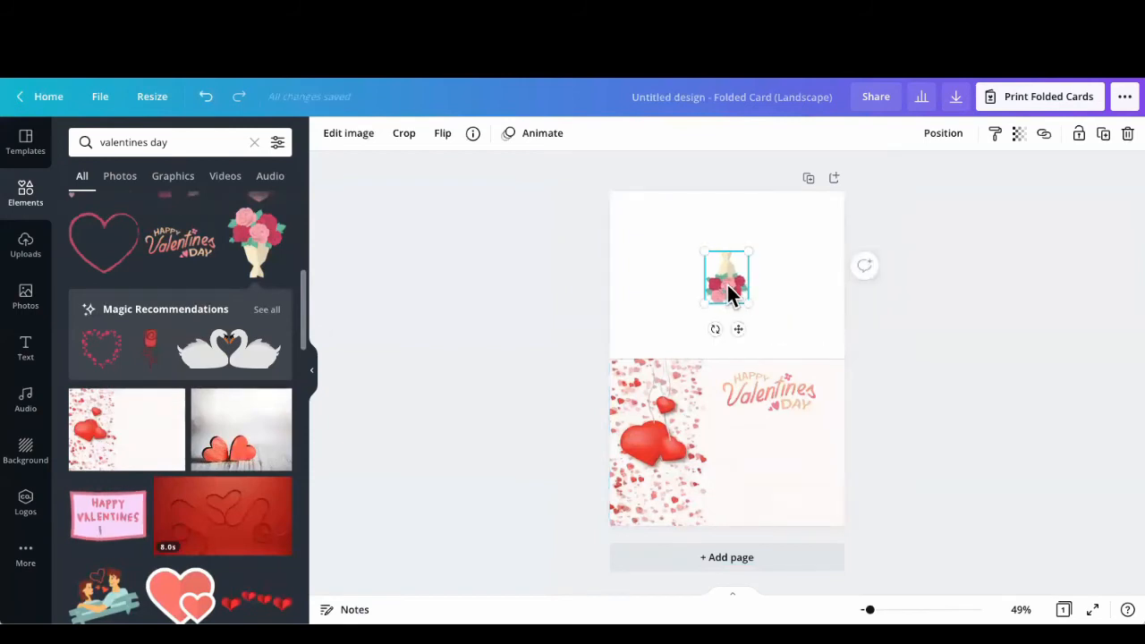
pyautogui.click(646, 298)
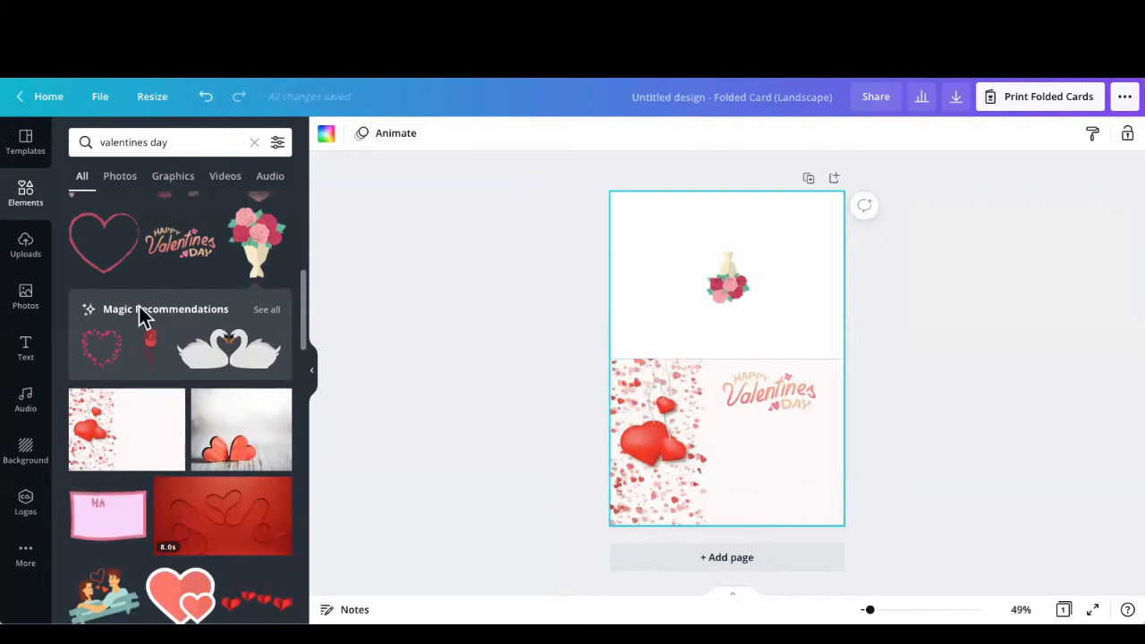
# Step: Look through the text styles, add a subheading, and place it beneath the "Happy Valentine's Day" lettering
pyautogui.click(28, 355)
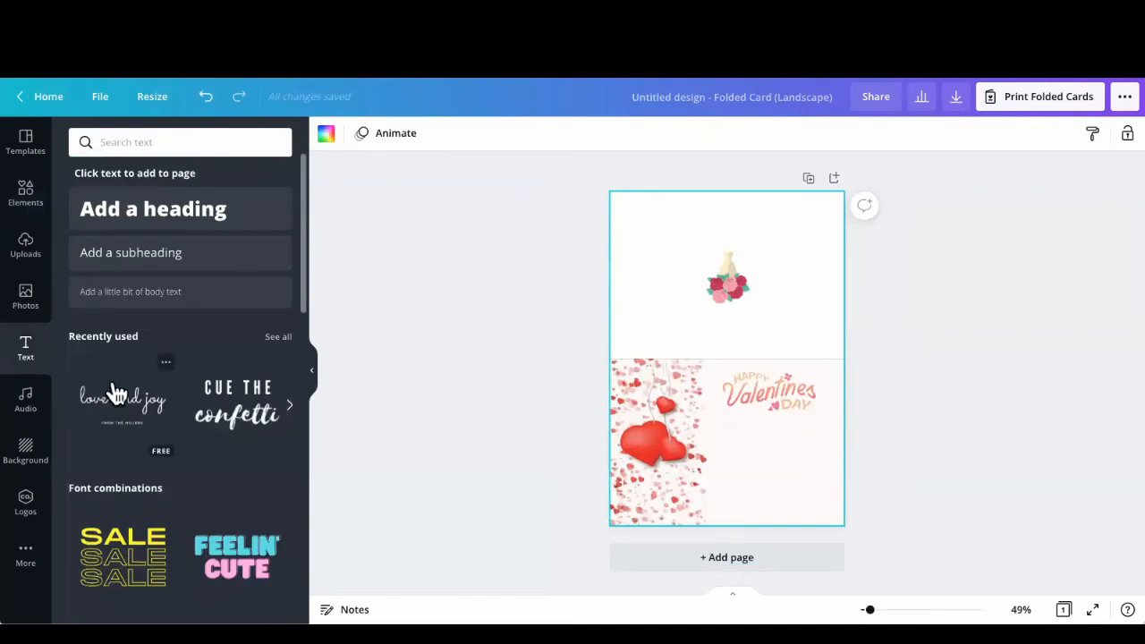
pyautogui.scroll(-3, 115, 396)
pyautogui.scroll(-5, 117, 396)
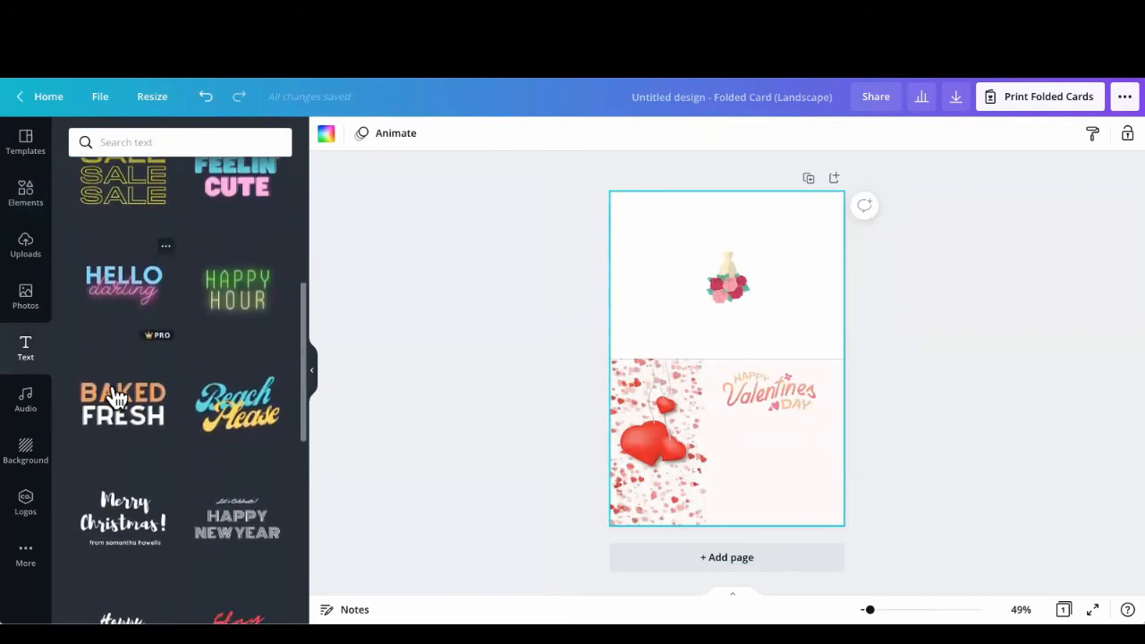
pyautogui.scroll(-1, 114, 396)
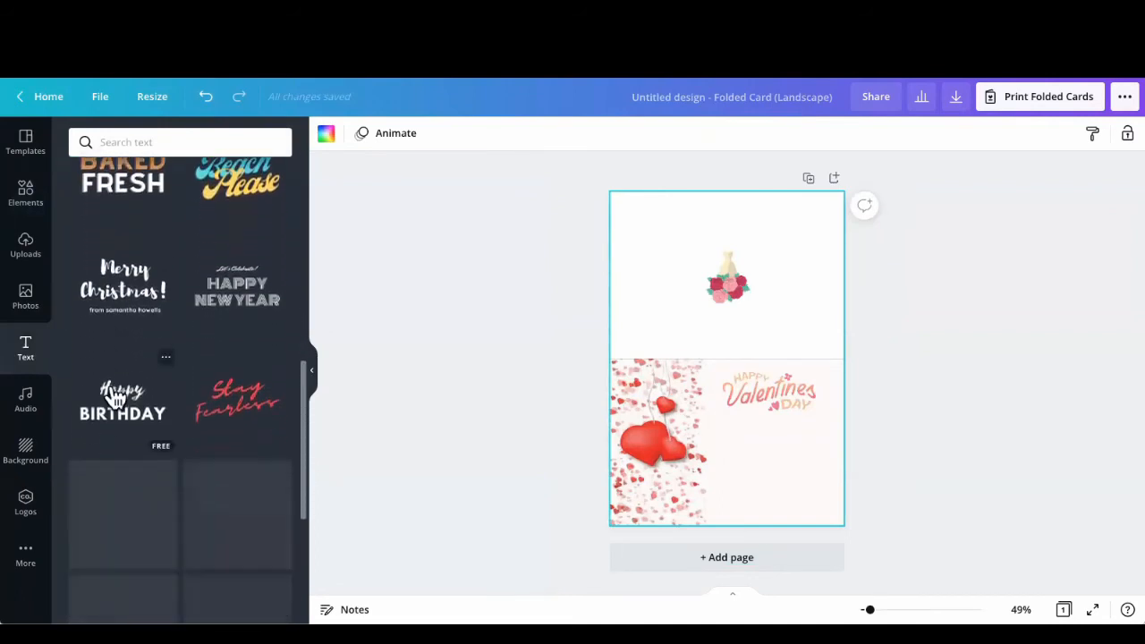
pyautogui.scroll(3, 116, 396)
pyautogui.scroll(8, 115, 396)
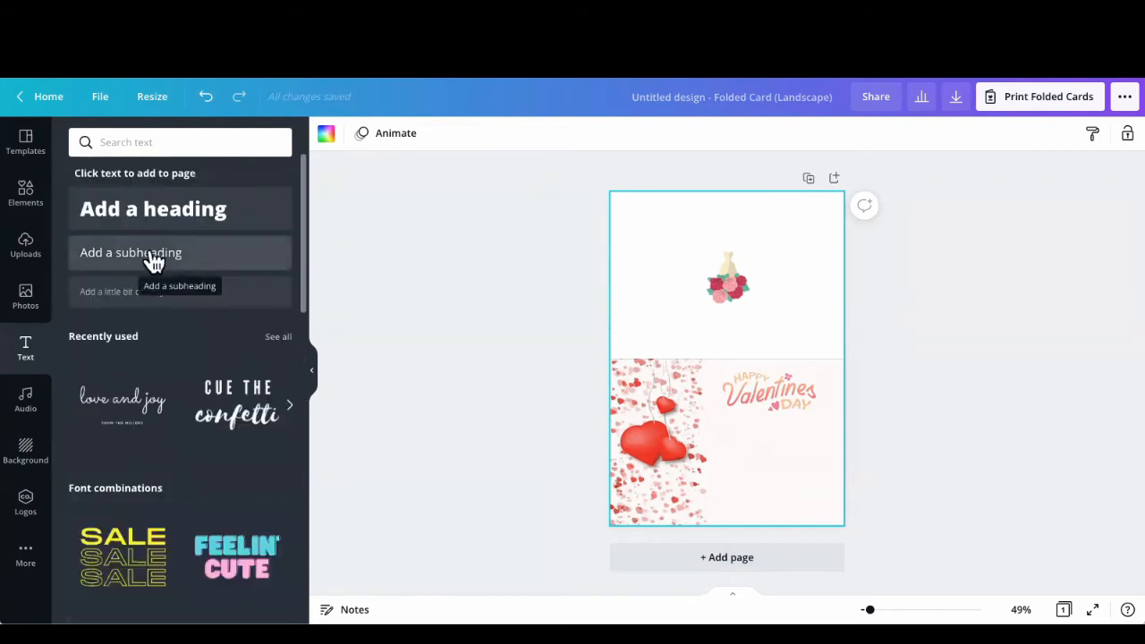
pyautogui.click(151, 257)
pyautogui.moveTo(736, 396); pyautogui.dragTo(779, 483)
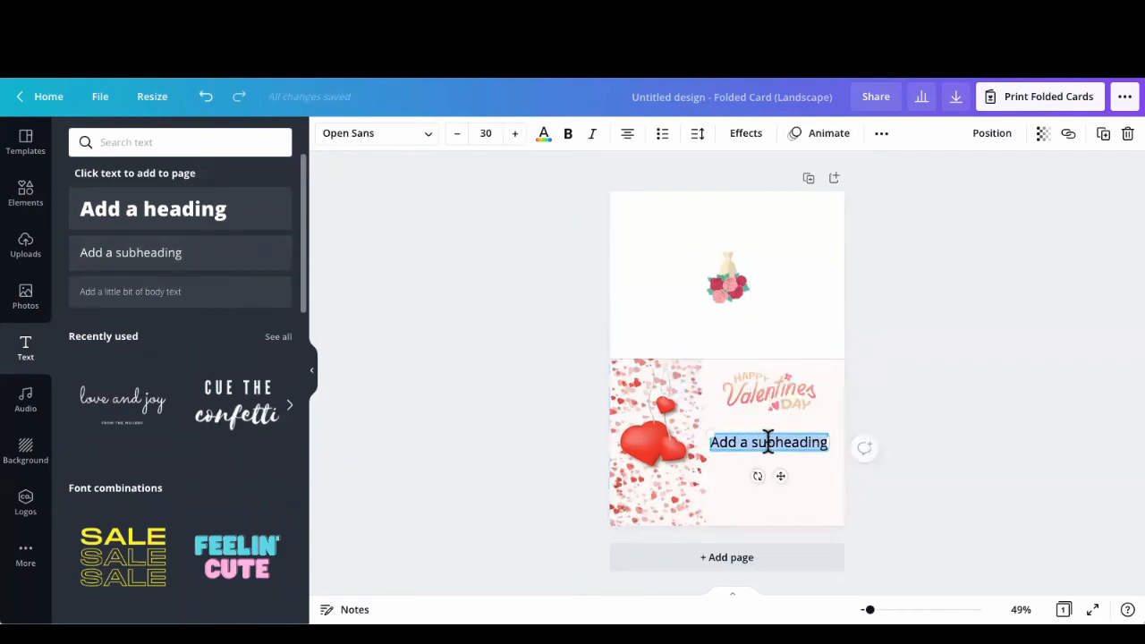
# Step: Bold the subheading, try the Crafty Girls, Aprila Bold and Glass Antiqua fonts, and set it to Berkshire Swash
pyautogui.click(766, 442)
pyautogui.moveTo(825, 442); pyautogui.dragTo(697, 440)
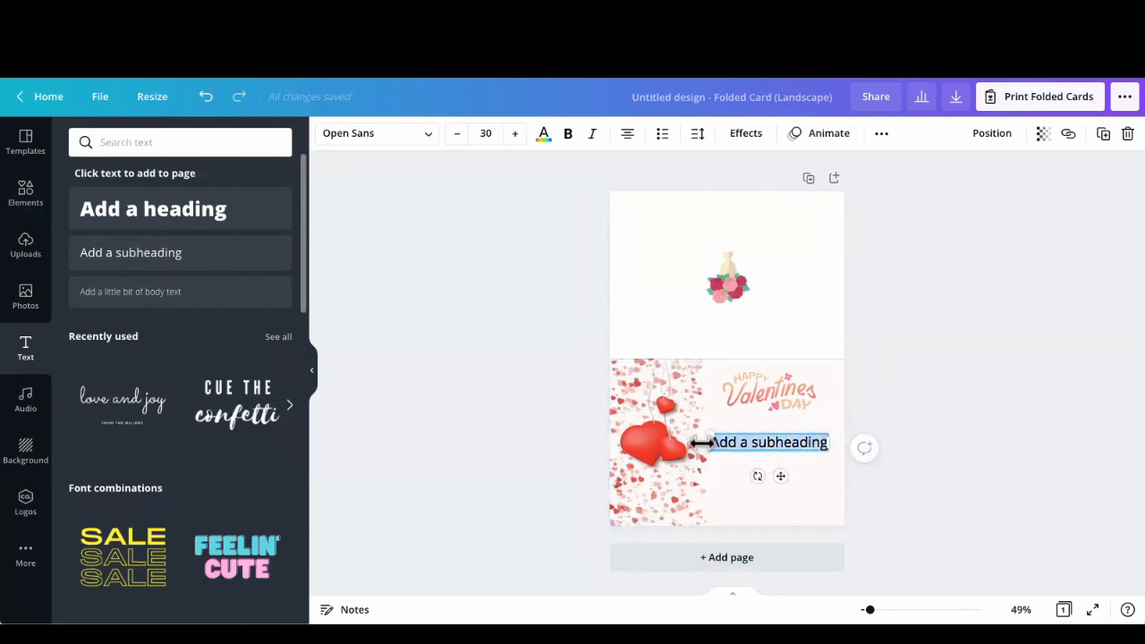
pyautogui.click(567, 134)
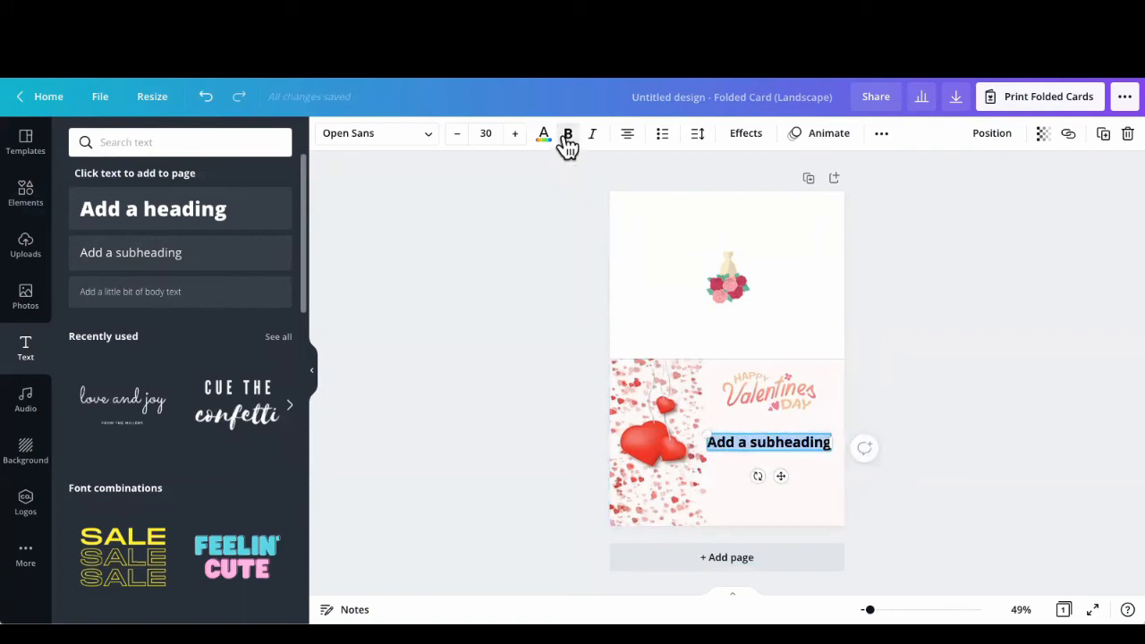
pyautogui.click(401, 143)
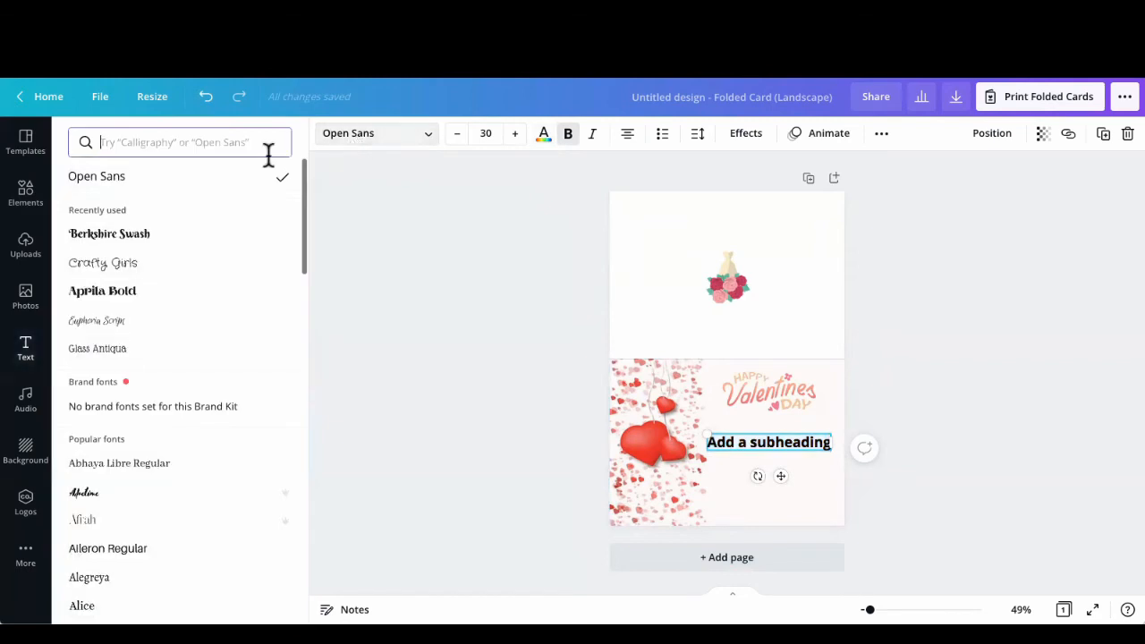
pyautogui.click(125, 236)
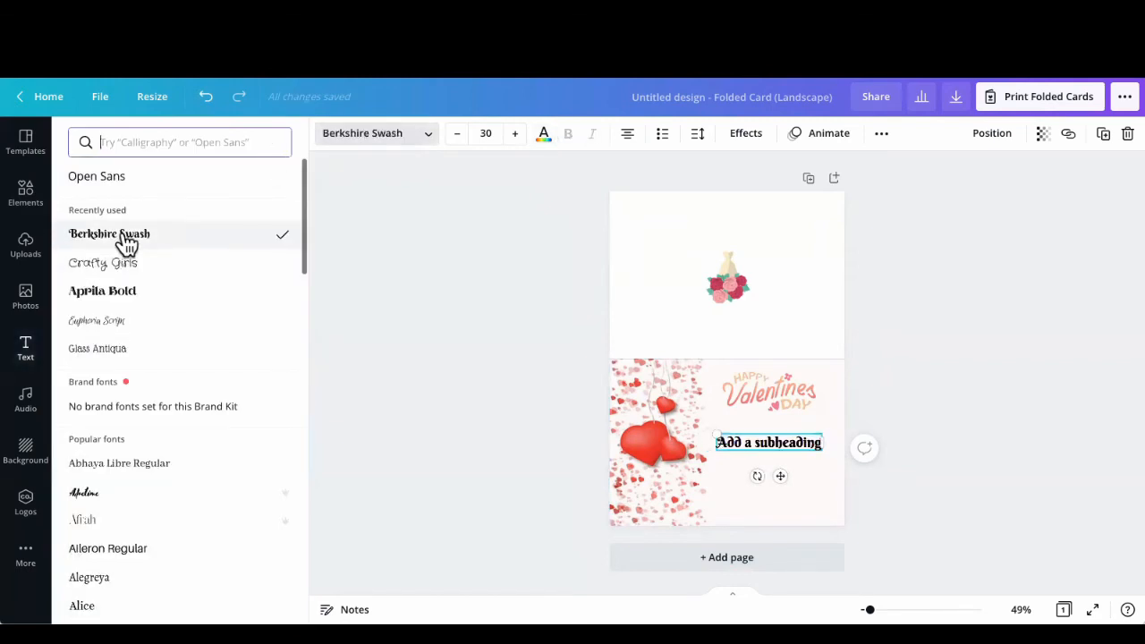
pyautogui.click(125, 266)
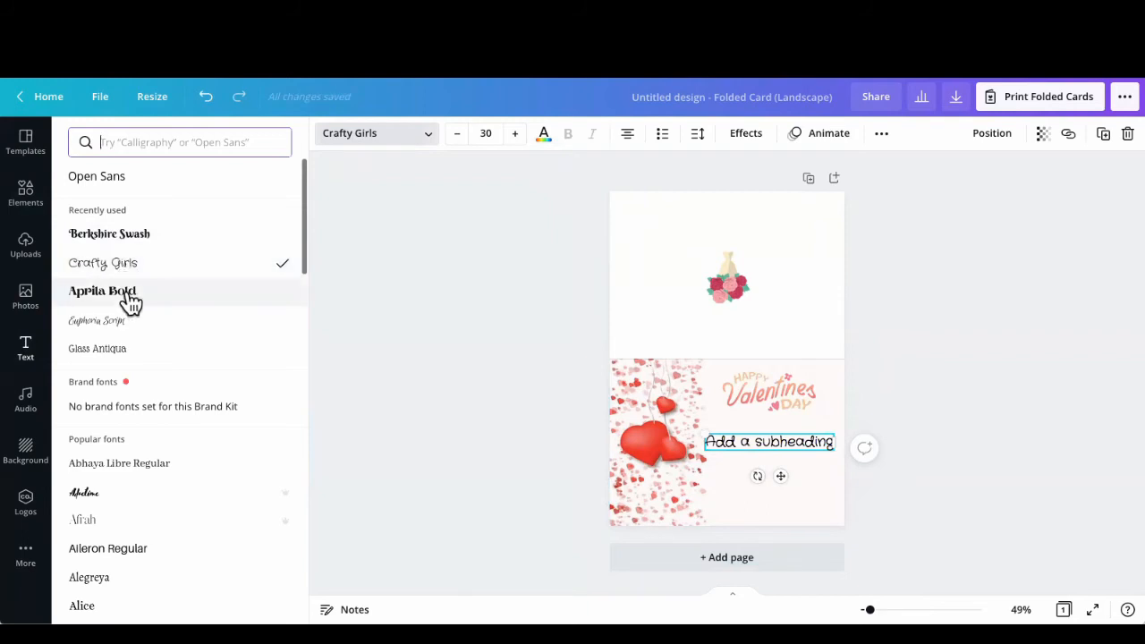
pyautogui.click(130, 302)
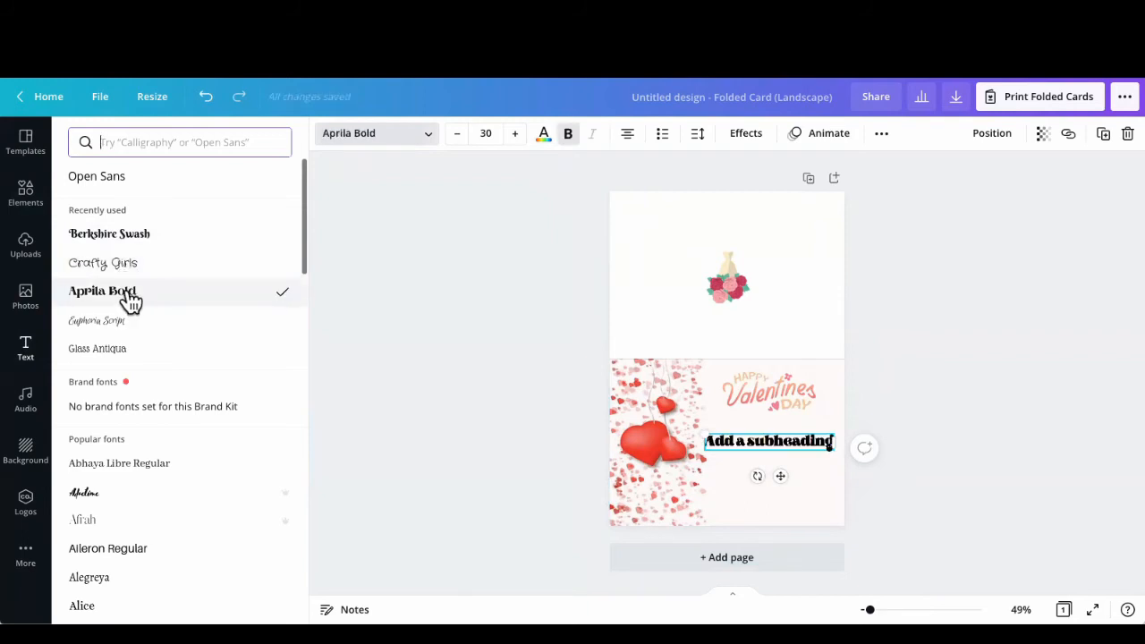
pyautogui.click(111, 353)
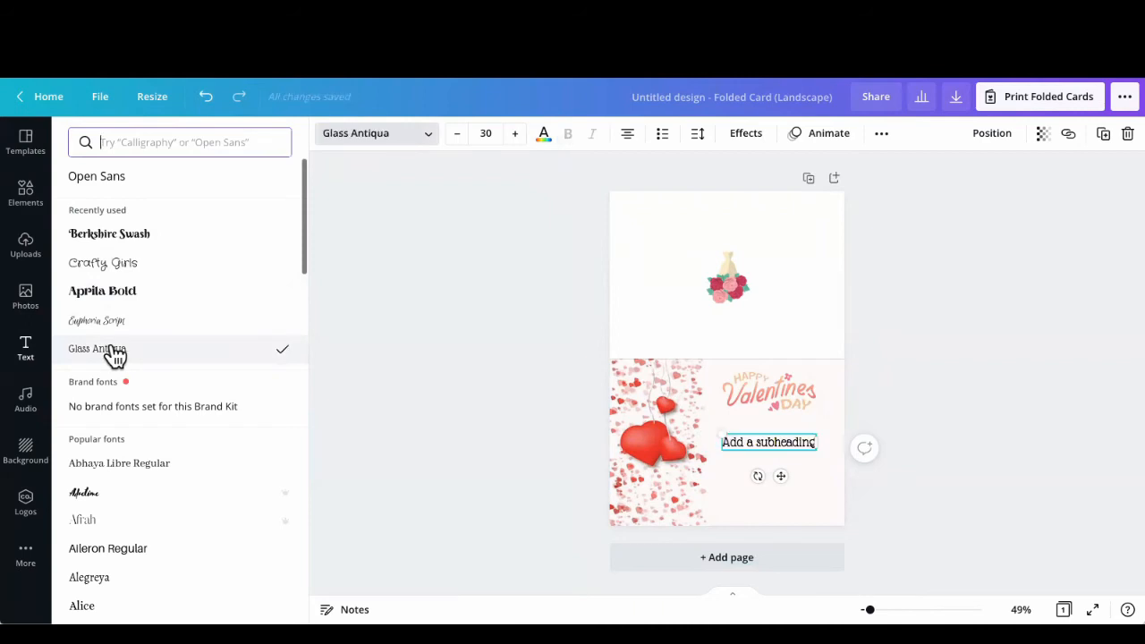
pyautogui.click(111, 236)
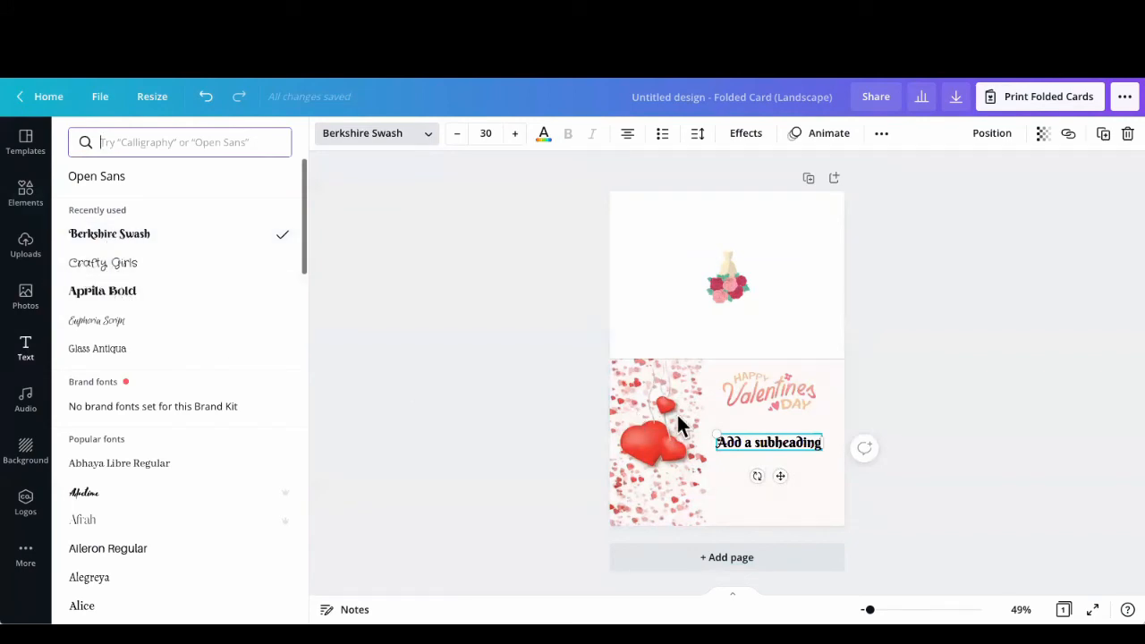
# Step: Replace the subheading text with the recipient's name, "You make my heart Sing!", "Love you," and the sender's name on the last line
pyautogui.doubleClick(762, 443)
pyautogui.moveTo(816, 442); pyautogui.dragTo(713, 441)
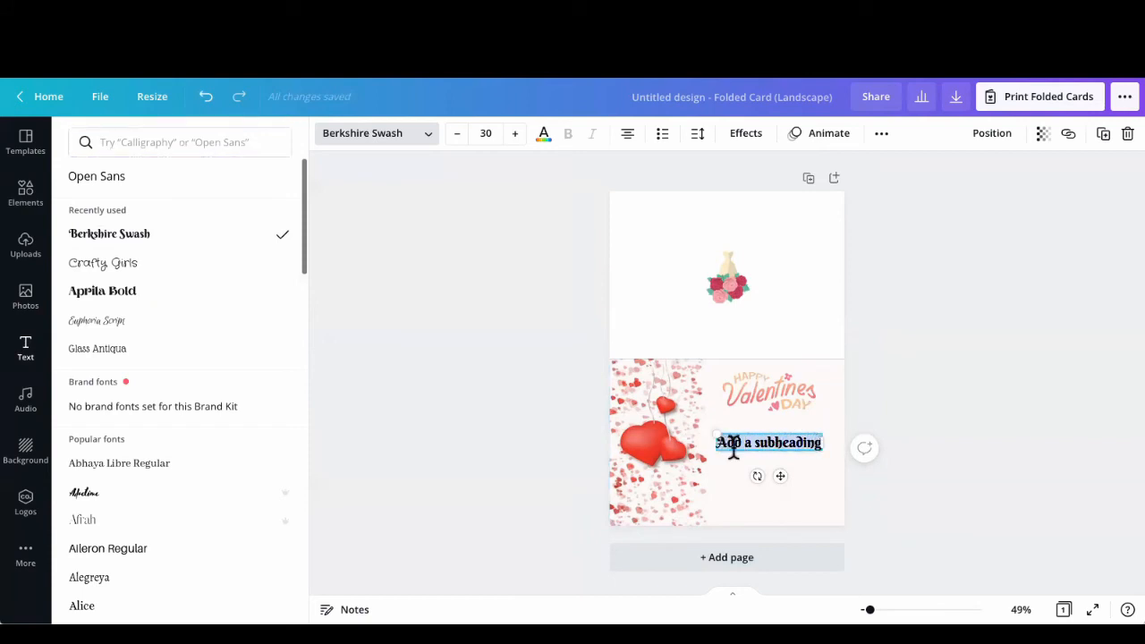
pyautogui.write('R')
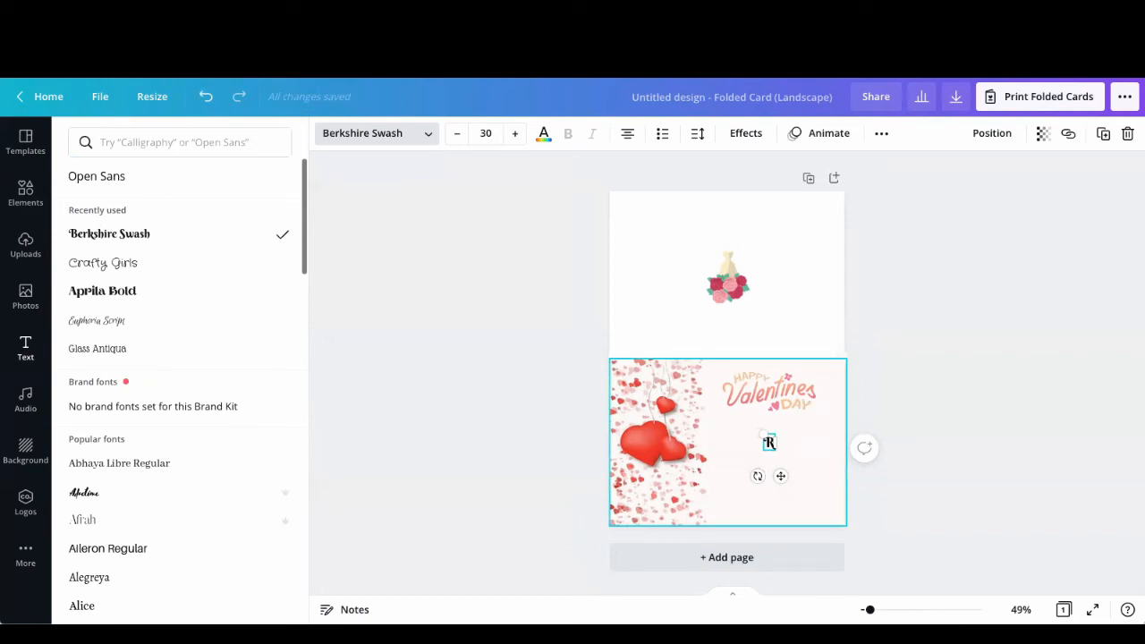
pyautogui.write('obert')
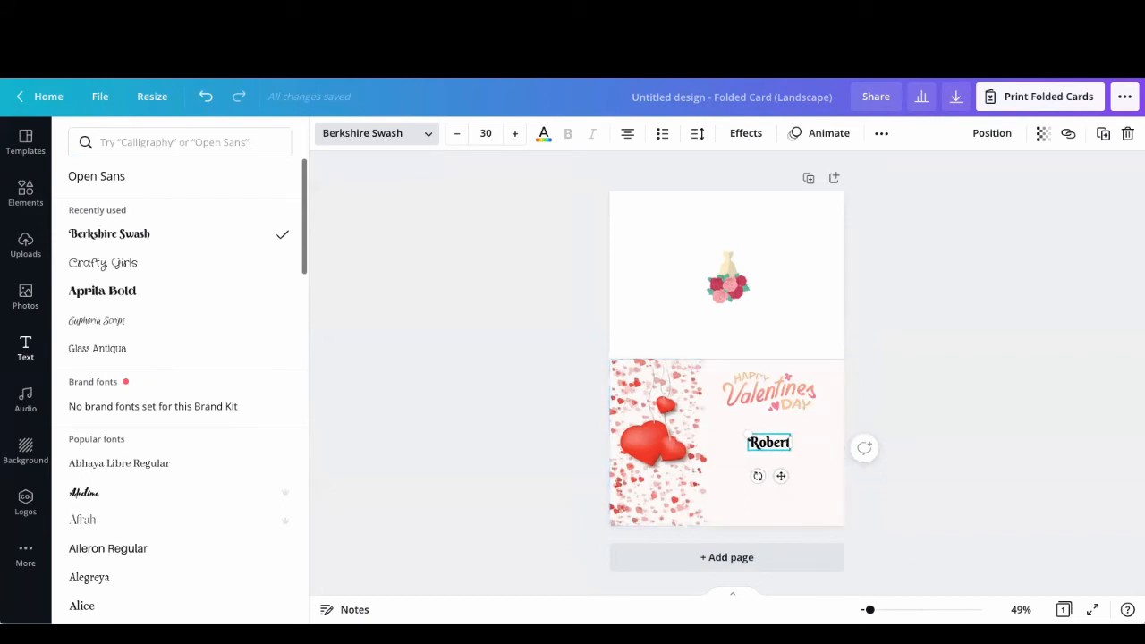
pyautogui.write(', You')
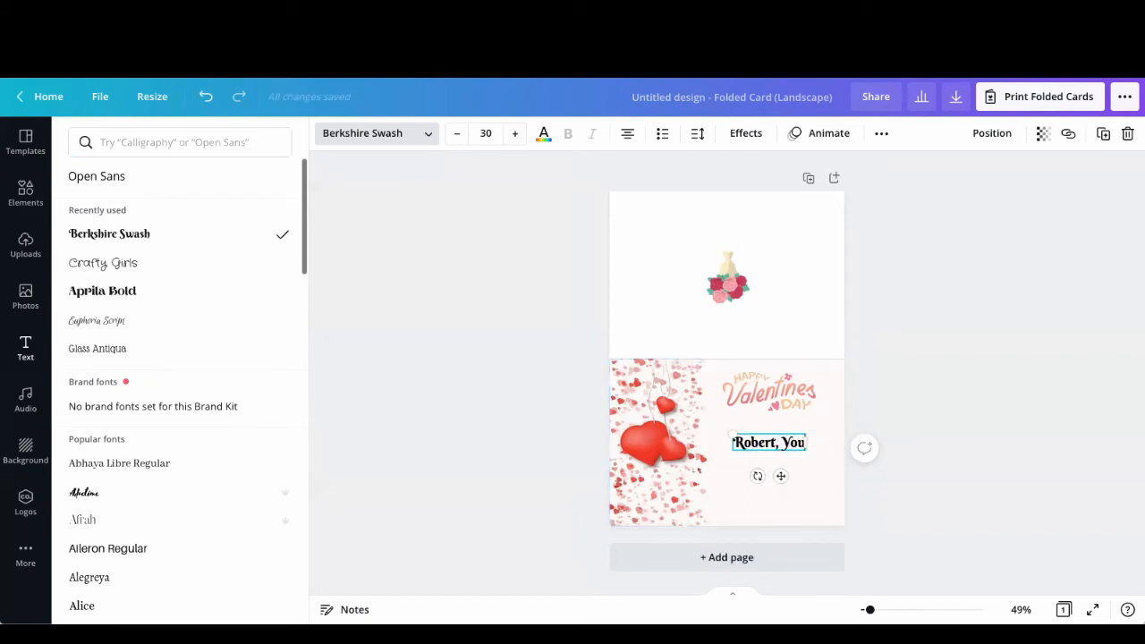
pyautogui.write(' make my')
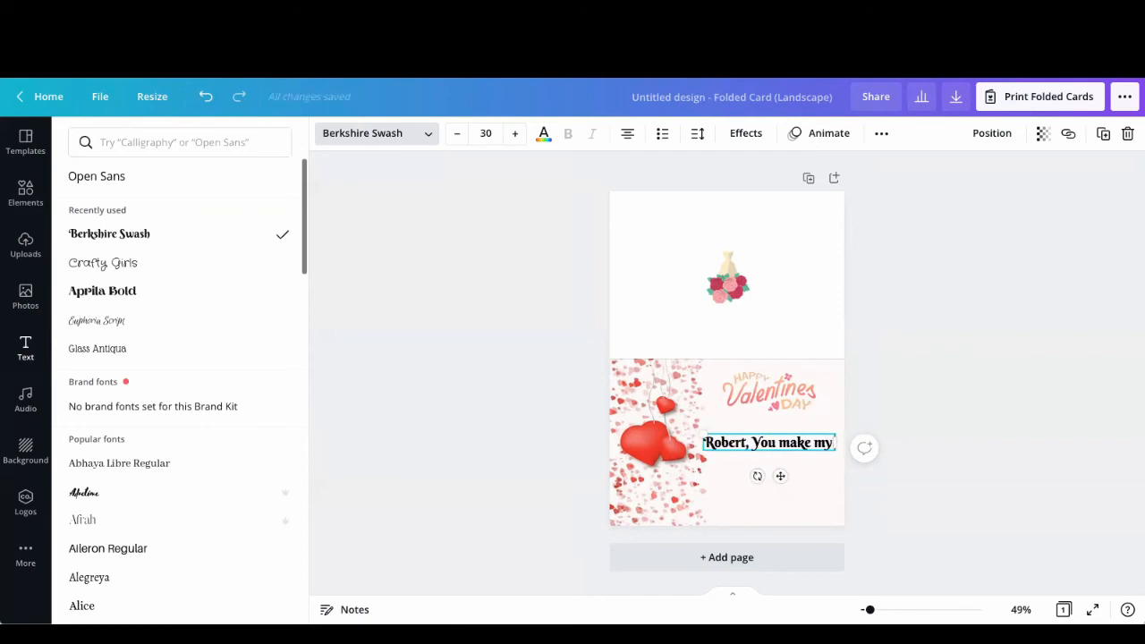
pyautogui.write(' heart Si')
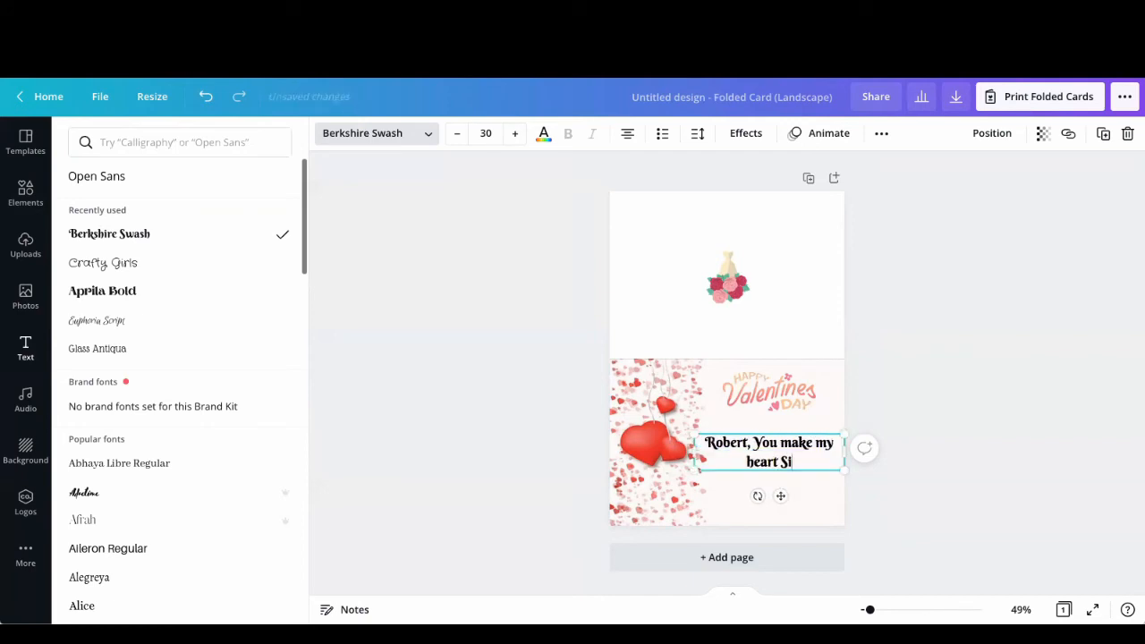
pyautogui.write('ng!')
pyautogui.press('Return')
pyautogui.write('Love you')
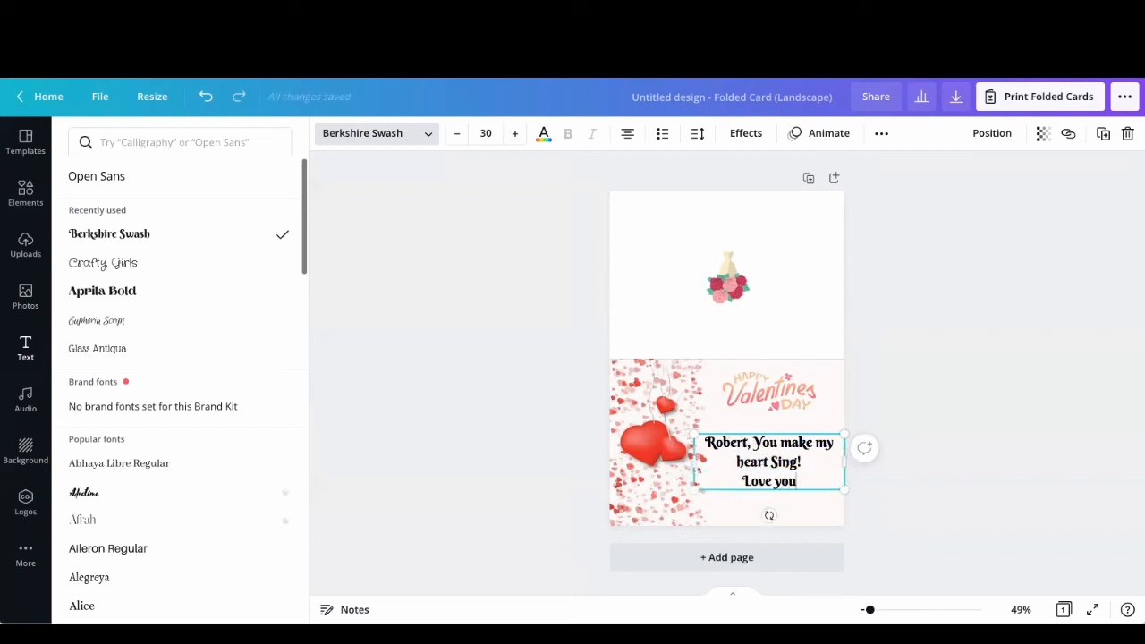
pyautogui.write(',')
pyautogui.press('Return')
pyautogui.write('Valerie')
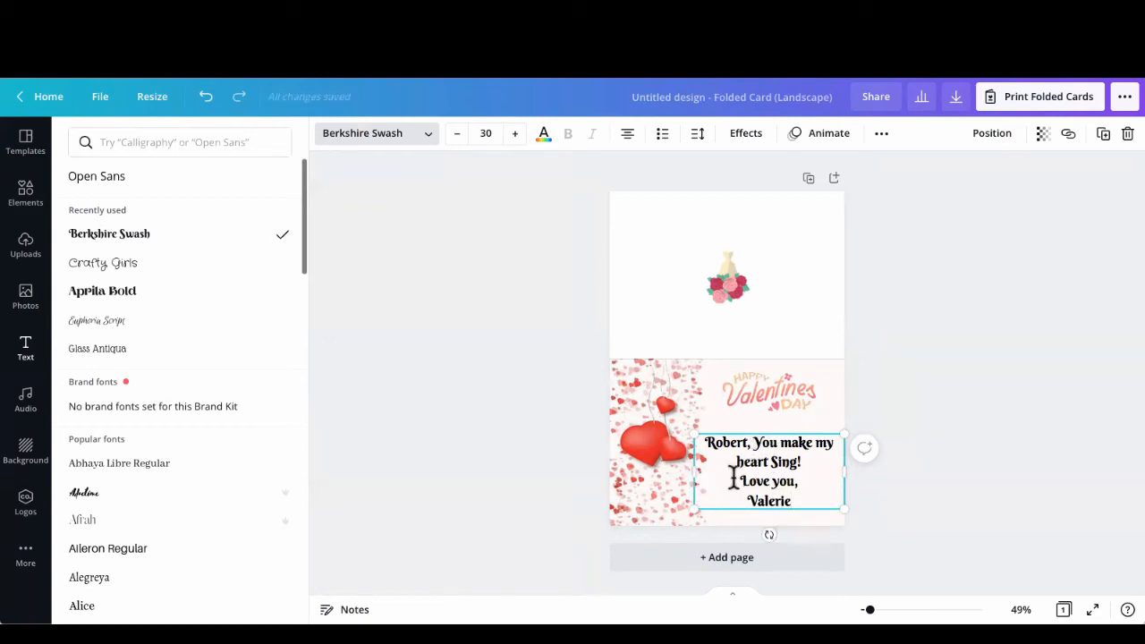
# Step: Set the whole message to font size 25 and color it with the pinkish-red document color
pyautogui.moveTo(798, 498); pyautogui.dragTo(700, 440)
pyautogui.click(456, 136)
pyautogui.click(456, 136)
pyautogui.click(456, 135)
pyautogui.click(457, 136)
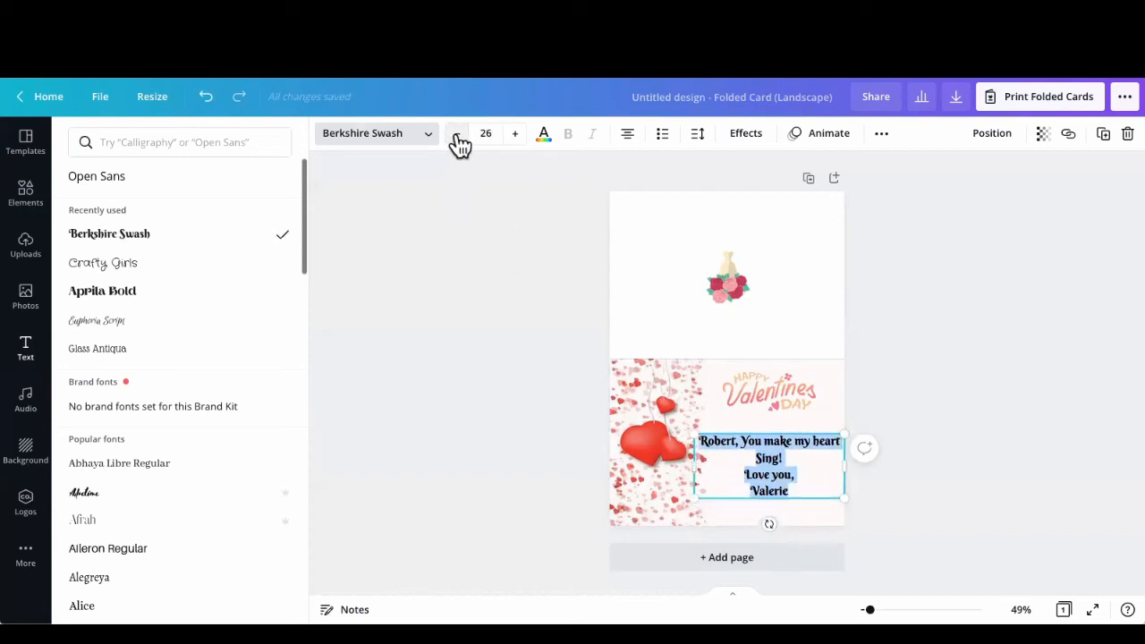
pyautogui.click(458, 145)
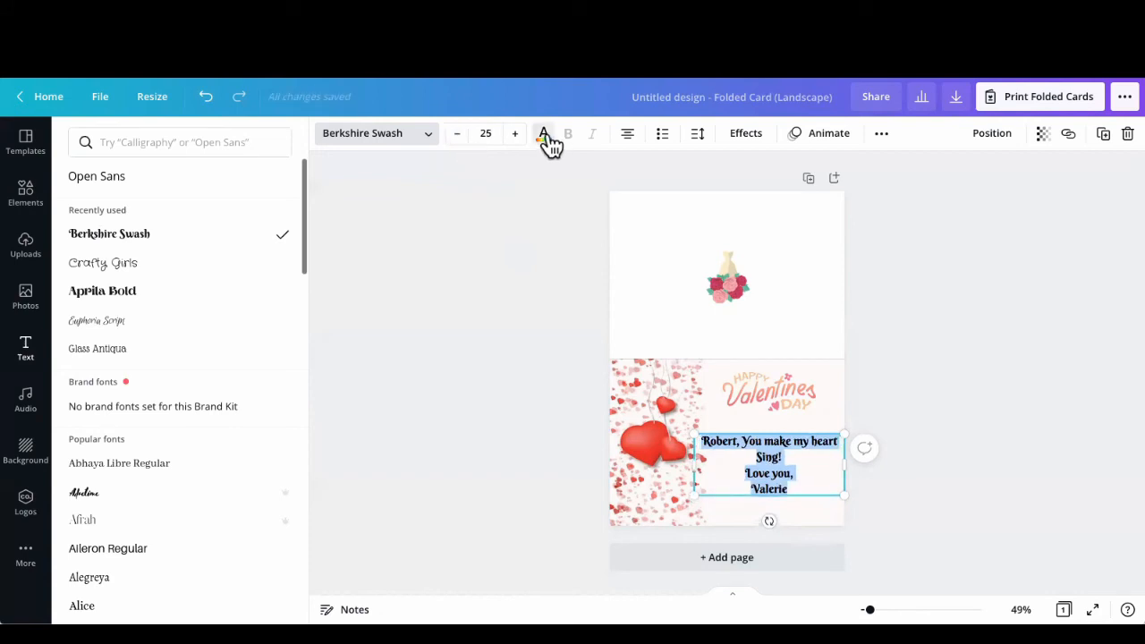
pyautogui.click(544, 140)
pyautogui.click(161, 211)
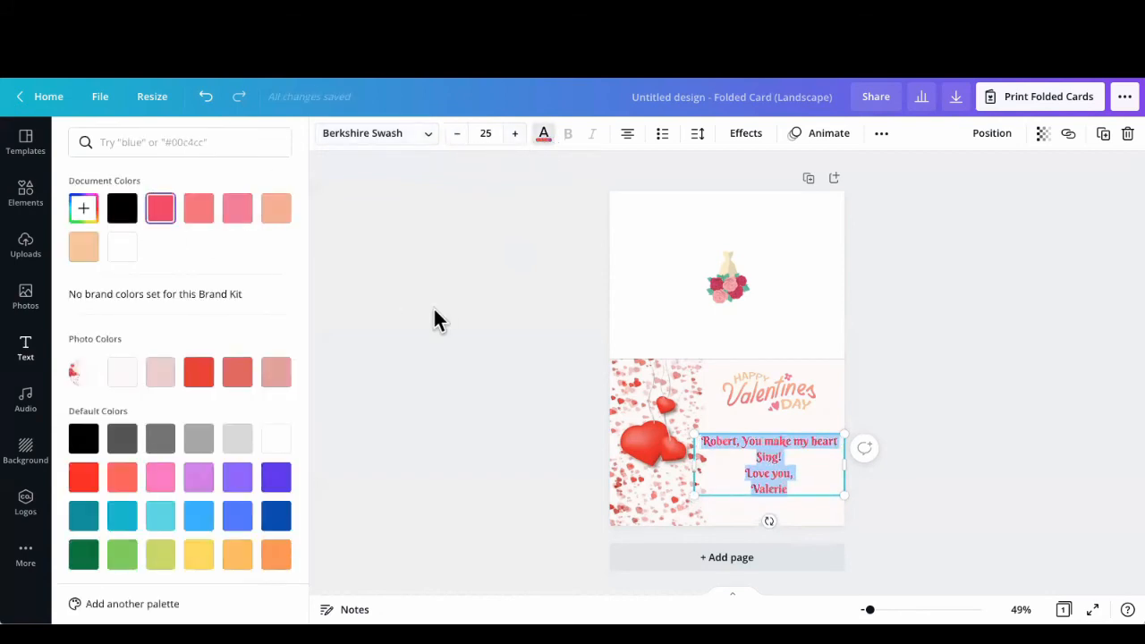
pyautogui.click(459, 307)
pyautogui.click(758, 478)
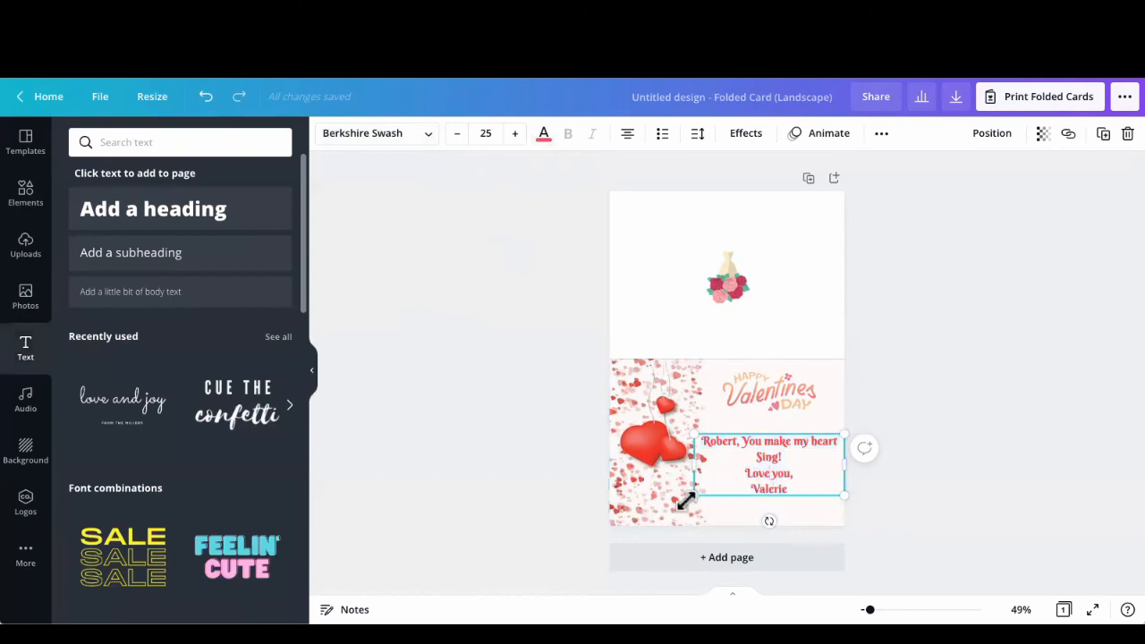
# Step: Put the recipient's name on its own line and narrow the message's text box slightly
pyautogui.click(745, 441)
pyautogui.press('Return')
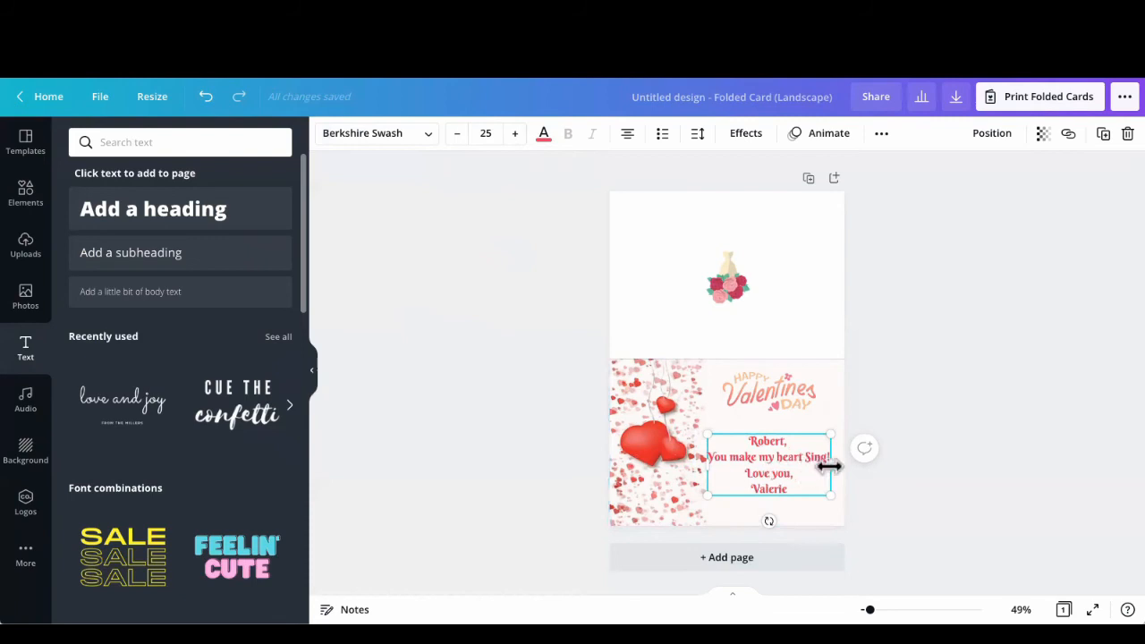
pyautogui.moveTo(705, 466); pyautogui.dragTo(712, 468)
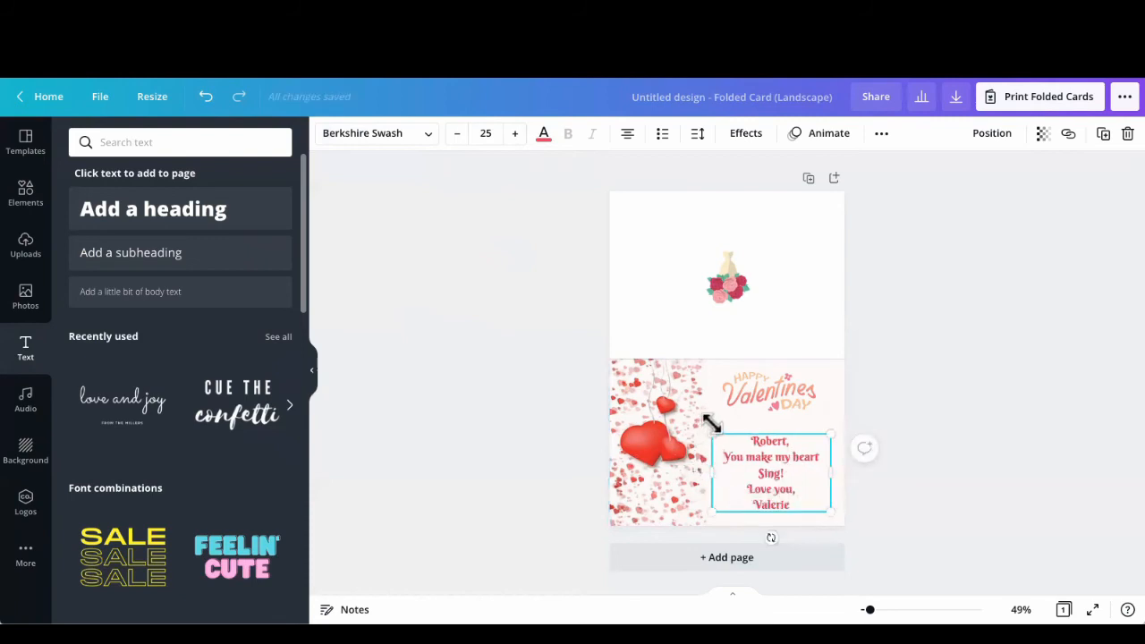
pyautogui.click(656, 445)
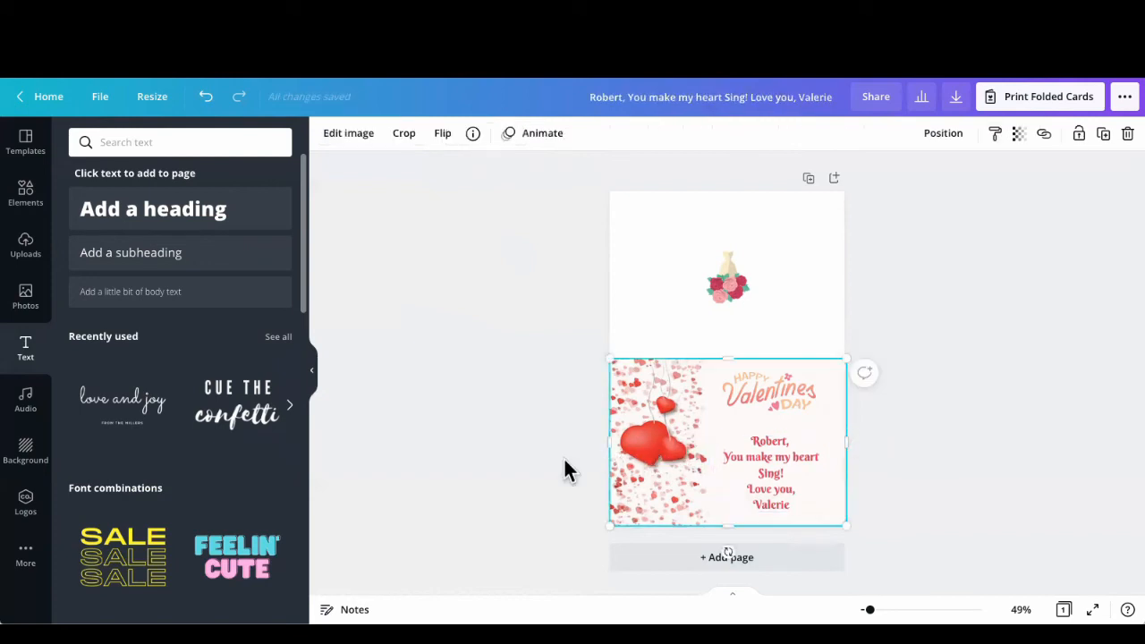
# Step: Search elements for "music notes", add the three-note graphic, and place it small on the photo's largest heart
pyautogui.click(24, 195)
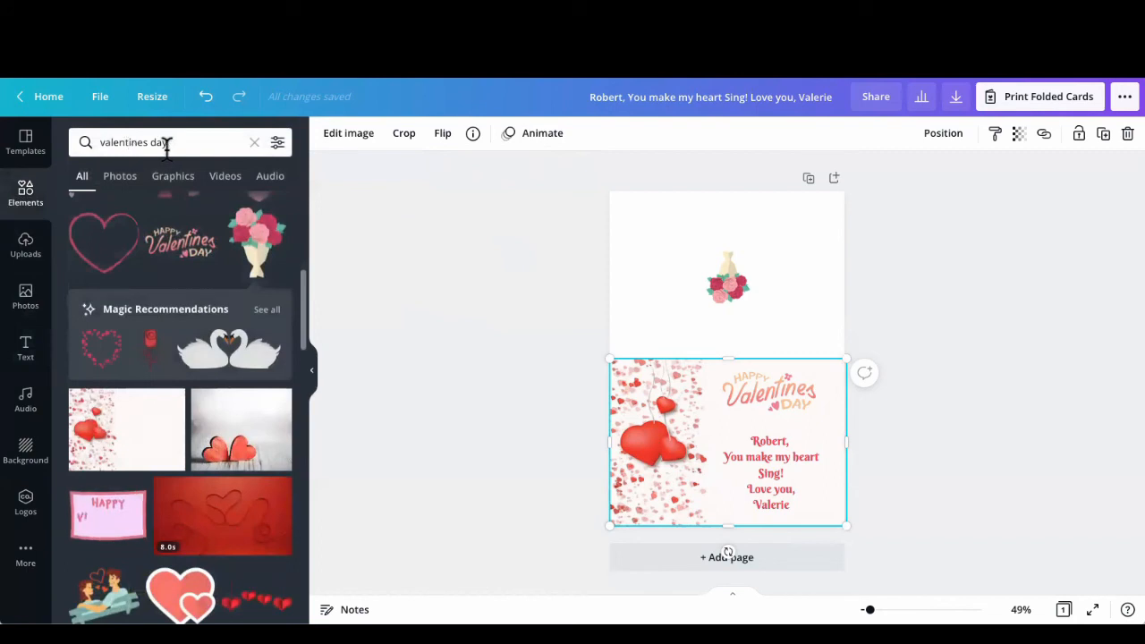
pyautogui.moveTo(169, 143); pyautogui.dragTo(98, 141)
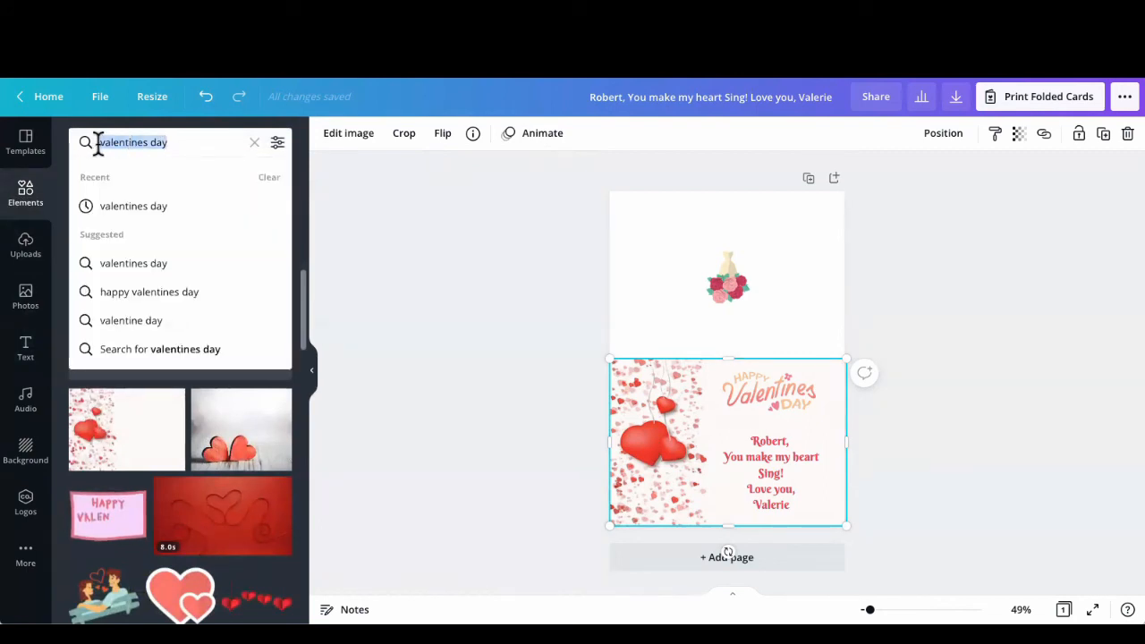
pyautogui.write('musiv')
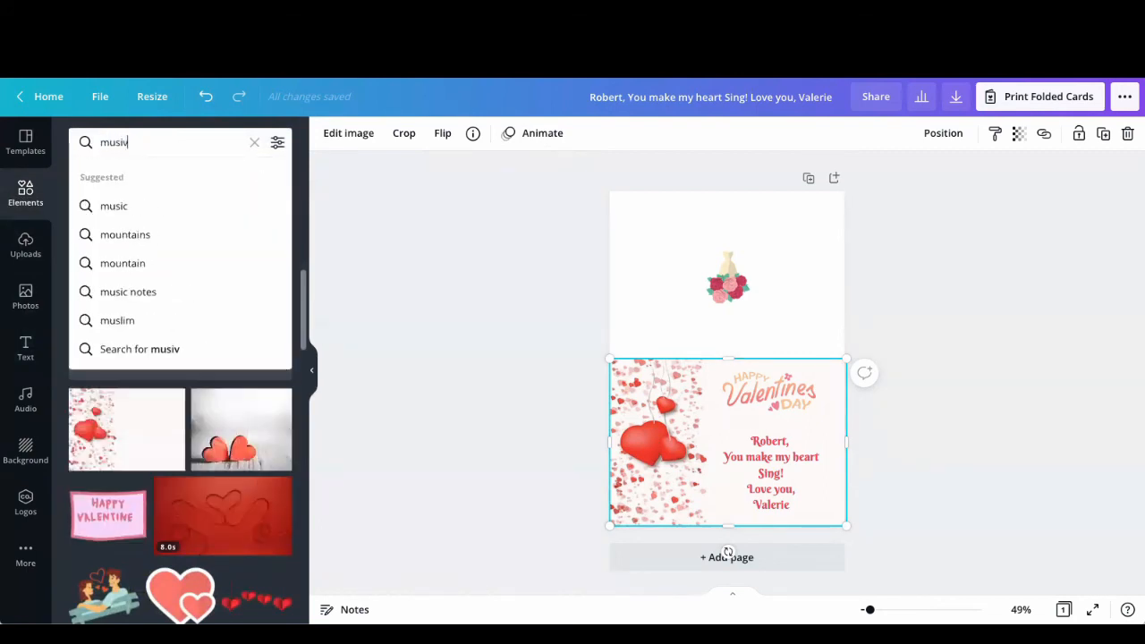
pyautogui.press('BackSpace')
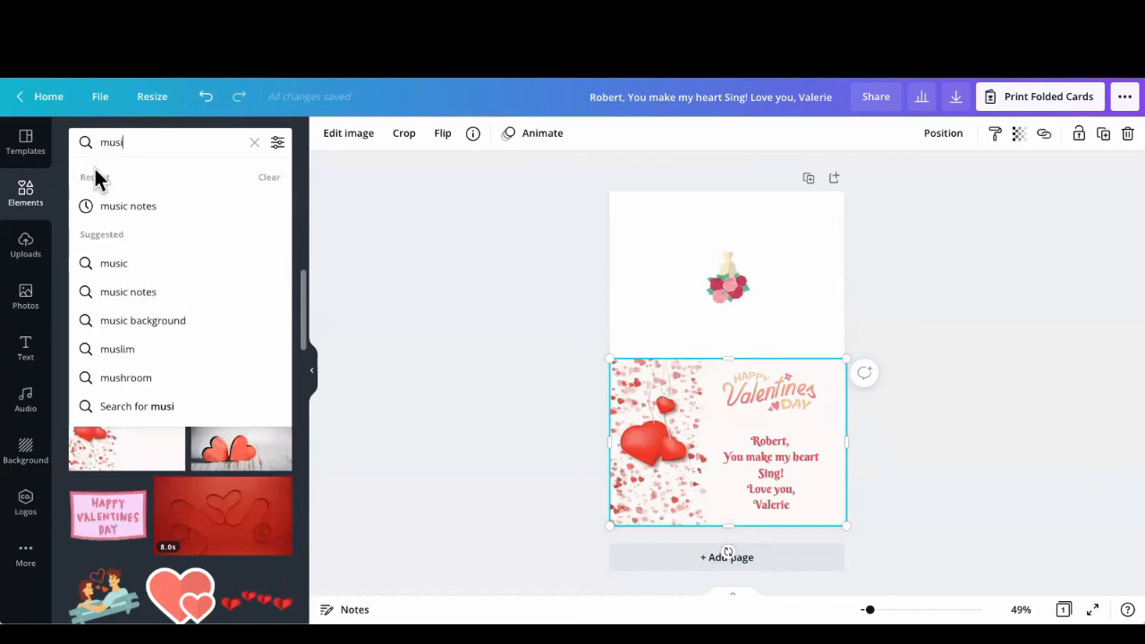
pyautogui.click(112, 207)
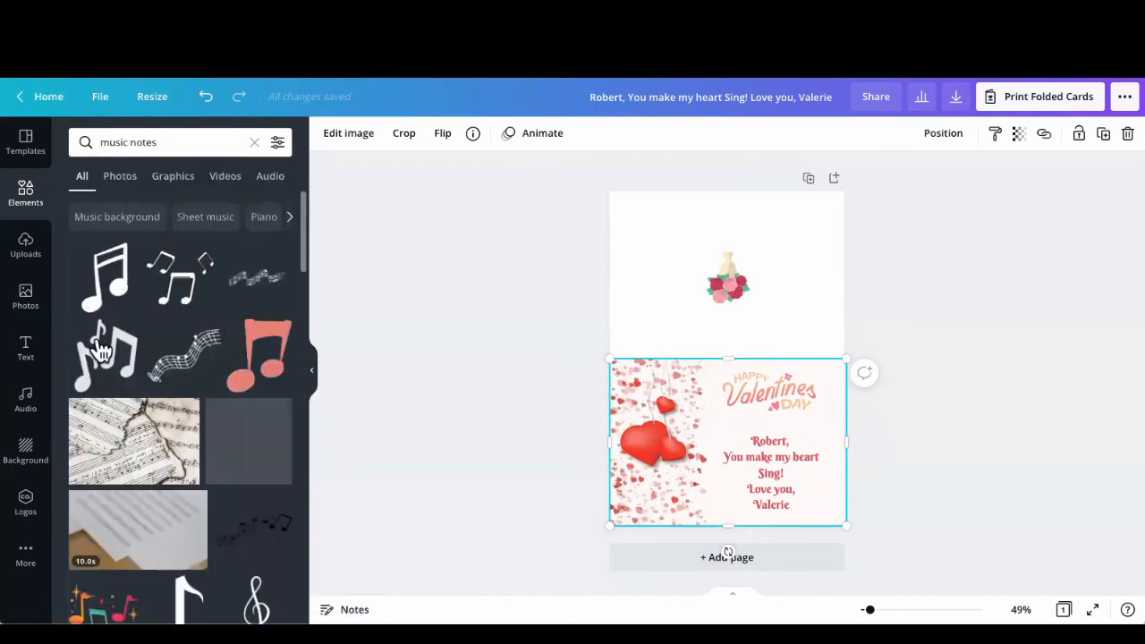
pyautogui.click(101, 342)
pyautogui.moveTo(770, 305); pyautogui.dragTo(652, 442)
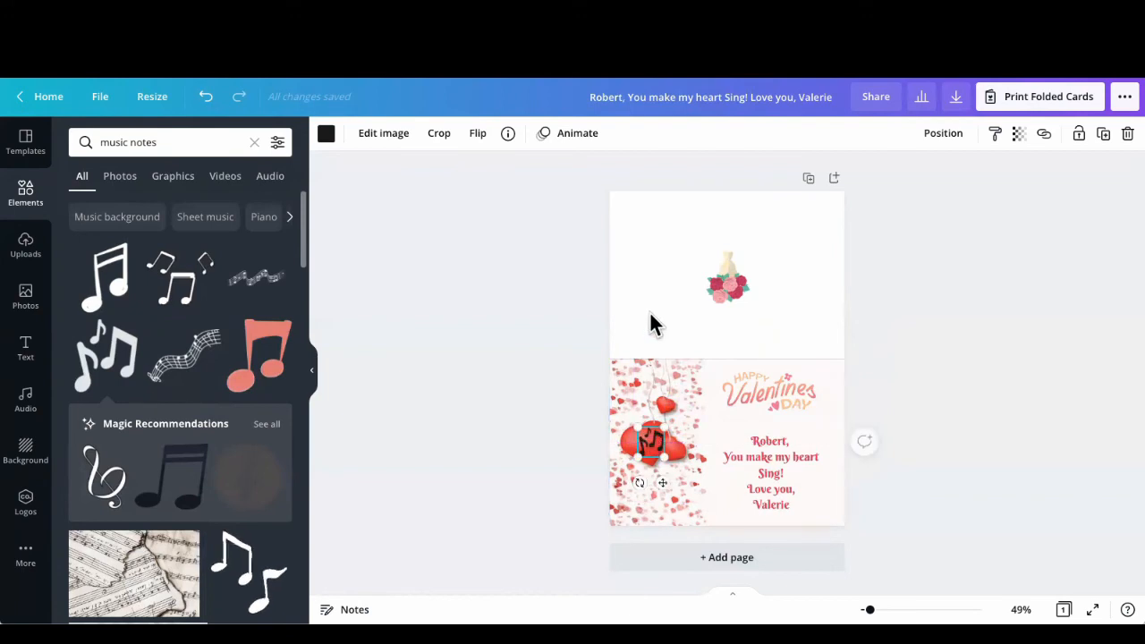
# Step: Undo the accidental move of the hearts photo and shift the music notes slightly left on the largest heart
pyautogui.click(649, 313)
pyautogui.moveTo(869, 610); pyautogui.dragTo(880, 610)
pyautogui.moveTo(710, 462); pyautogui.dragTo(708, 421)
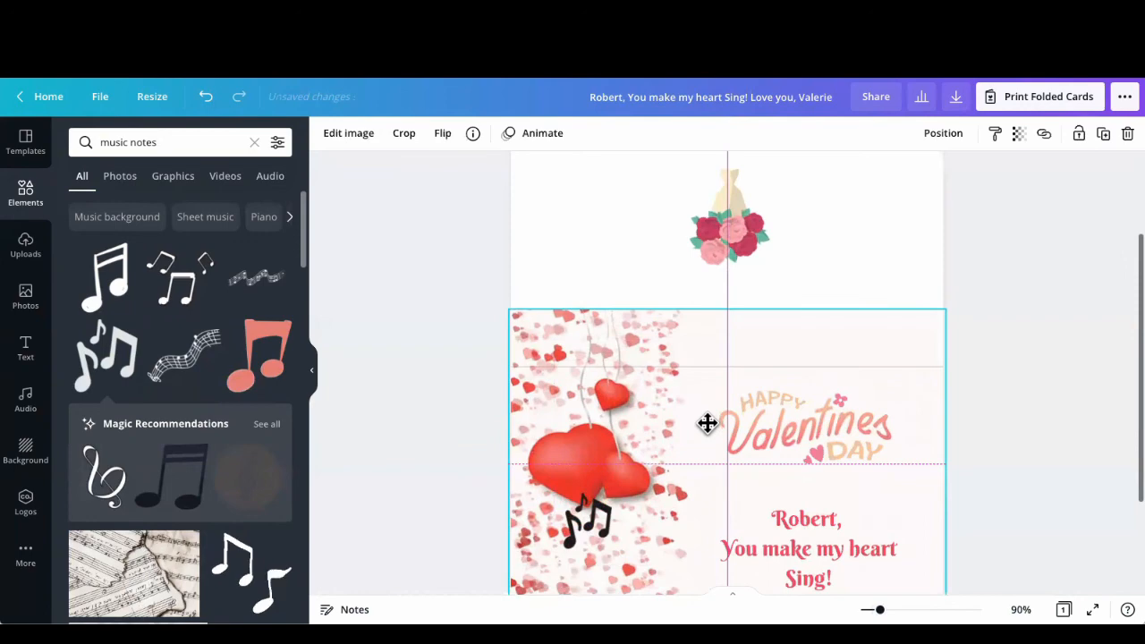
pyautogui.click(207, 99)
pyautogui.scroll(-2, 447, 361)
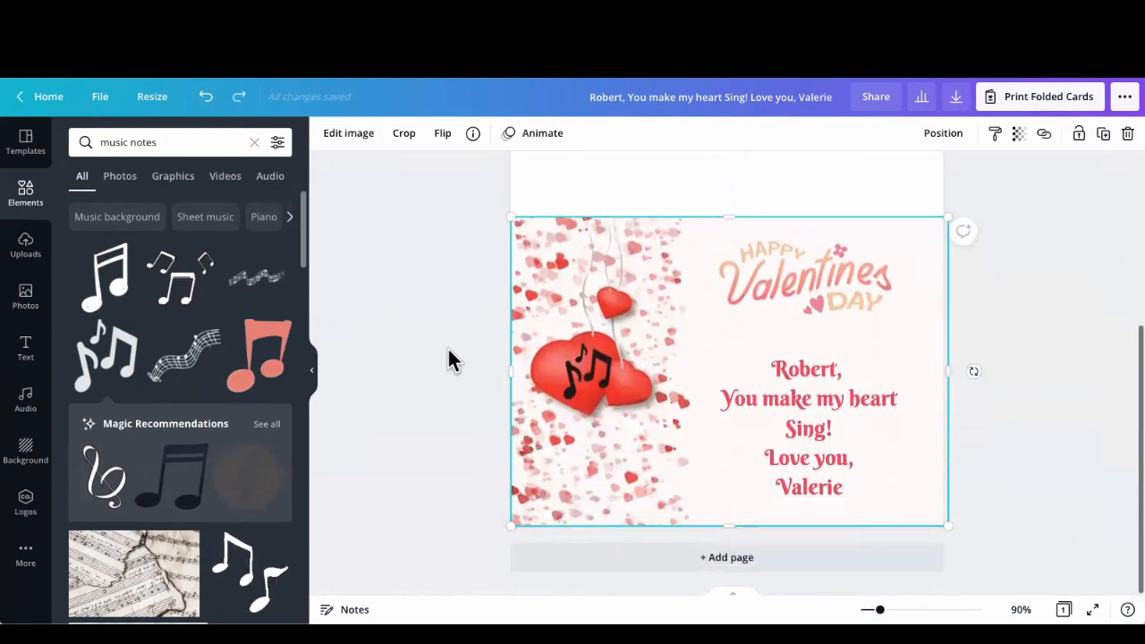
pyautogui.moveTo(591, 373); pyautogui.dragTo(585, 376)
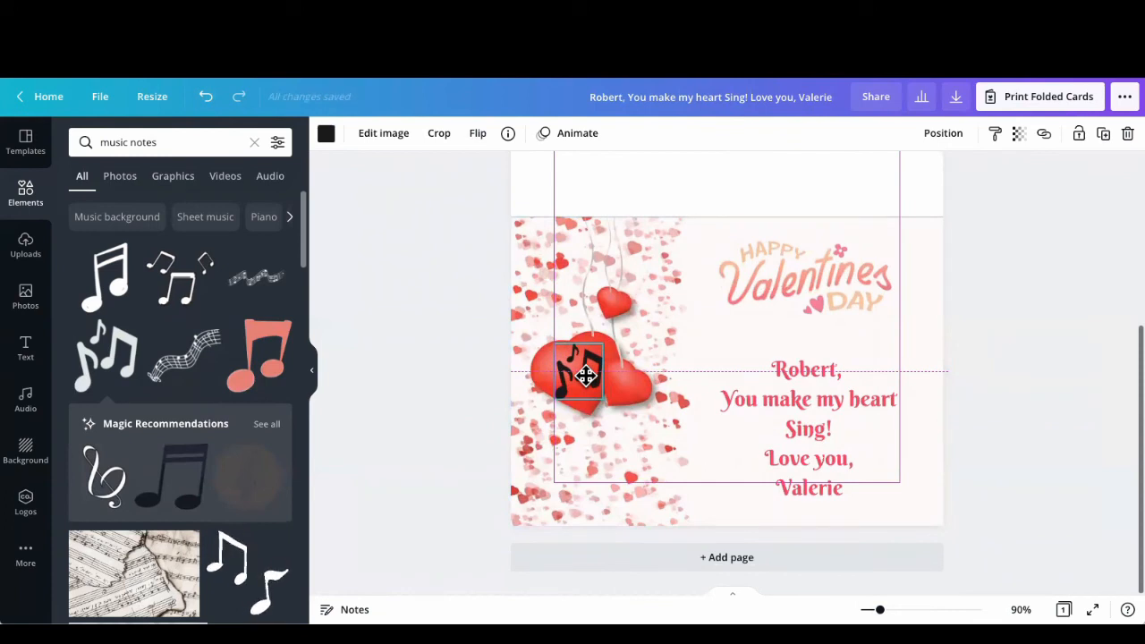
pyautogui.moveTo(586, 375); pyautogui.dragTo(585, 375)
pyautogui.click(414, 362)
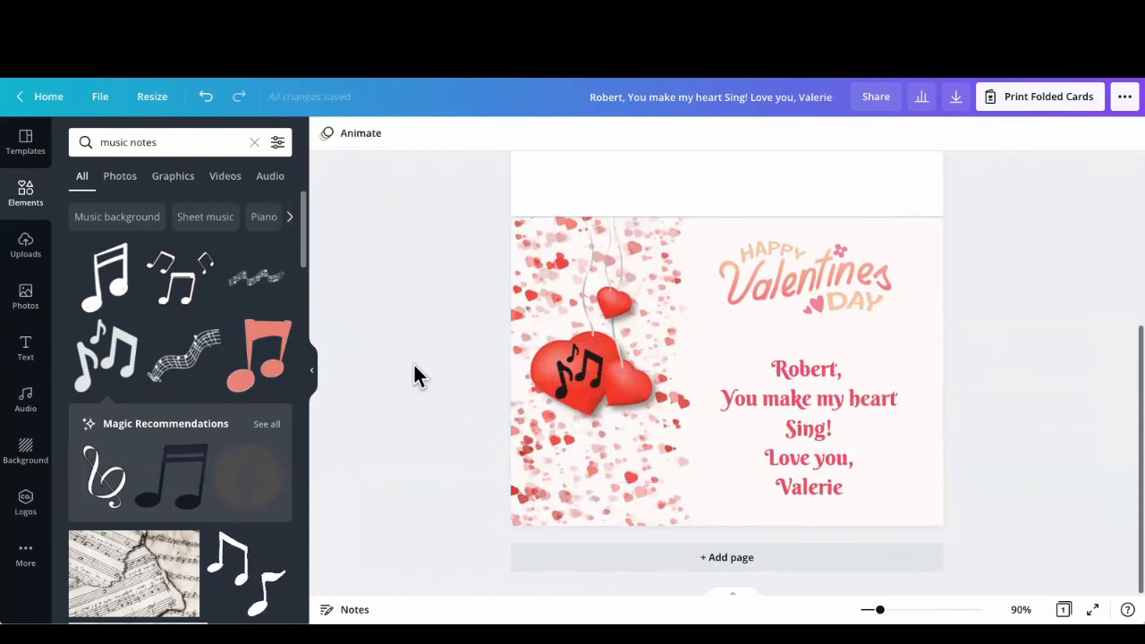
# Step: Shrink the music notes slightly and fine-tune their position within the largest heart
pyautogui.click(579, 379)
pyautogui.moveTo(554, 400); pyautogui.dragTo(560, 394)
pyautogui.moveTo(554, 394); pyautogui.dragTo(570, 372)
pyautogui.click(557, 371)
pyautogui.click(568, 371)
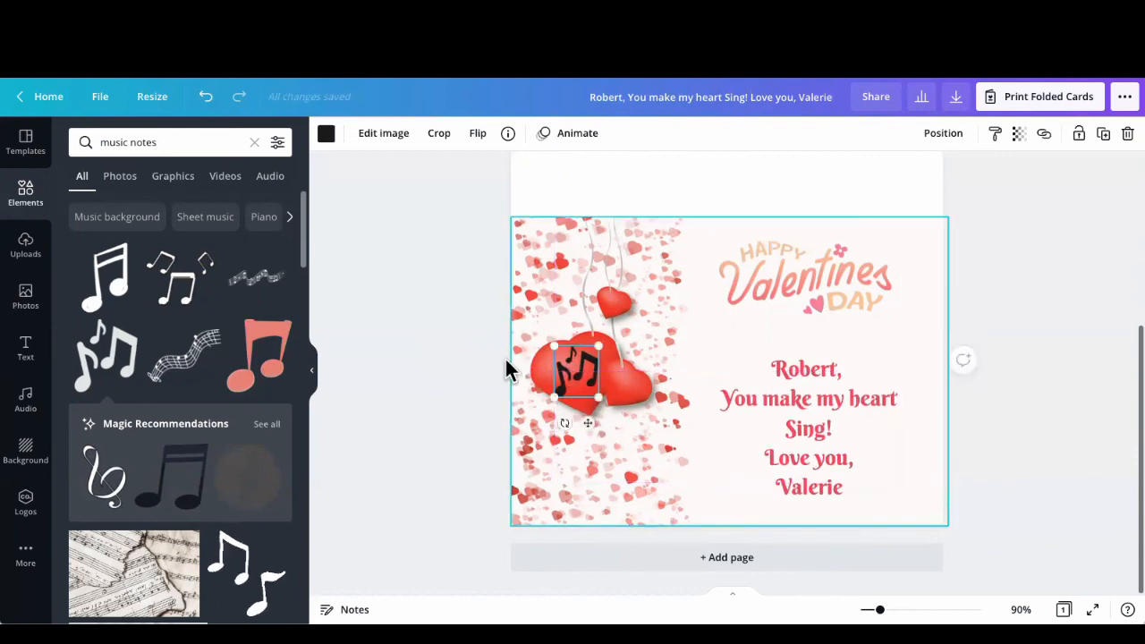
pyautogui.click(464, 352)
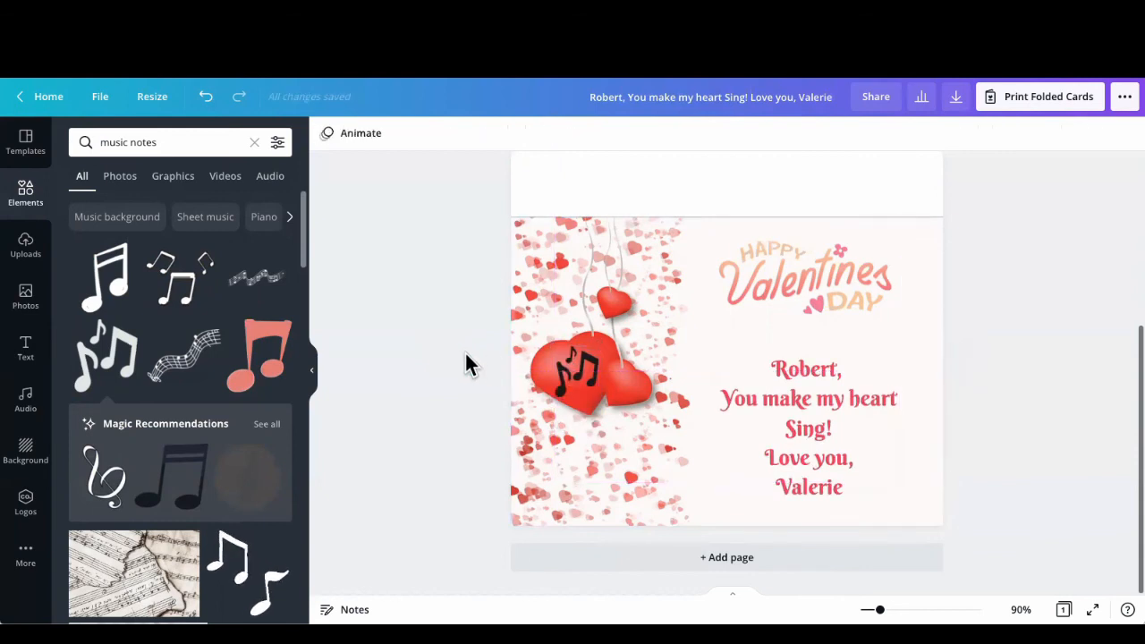
# Step: Nudge the "Happy Valentine's Day" lettering so it is centered above the message
pyautogui.click(814, 468)
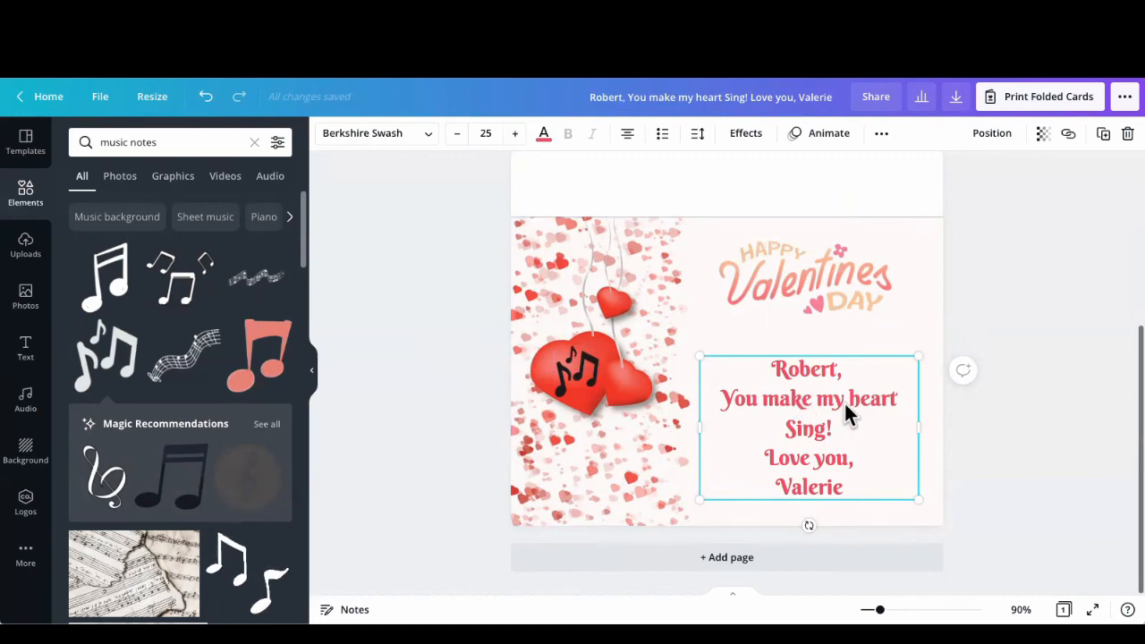
pyautogui.click(737, 335)
pyautogui.moveTo(880, 610); pyautogui.dragTo(870, 609)
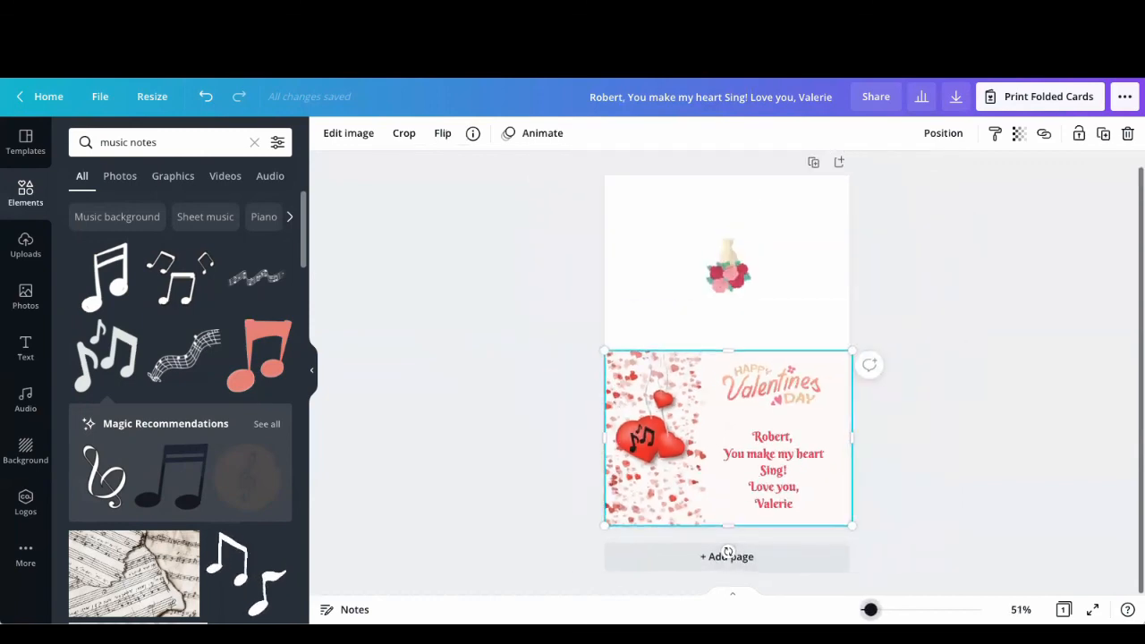
pyautogui.click(768, 386)
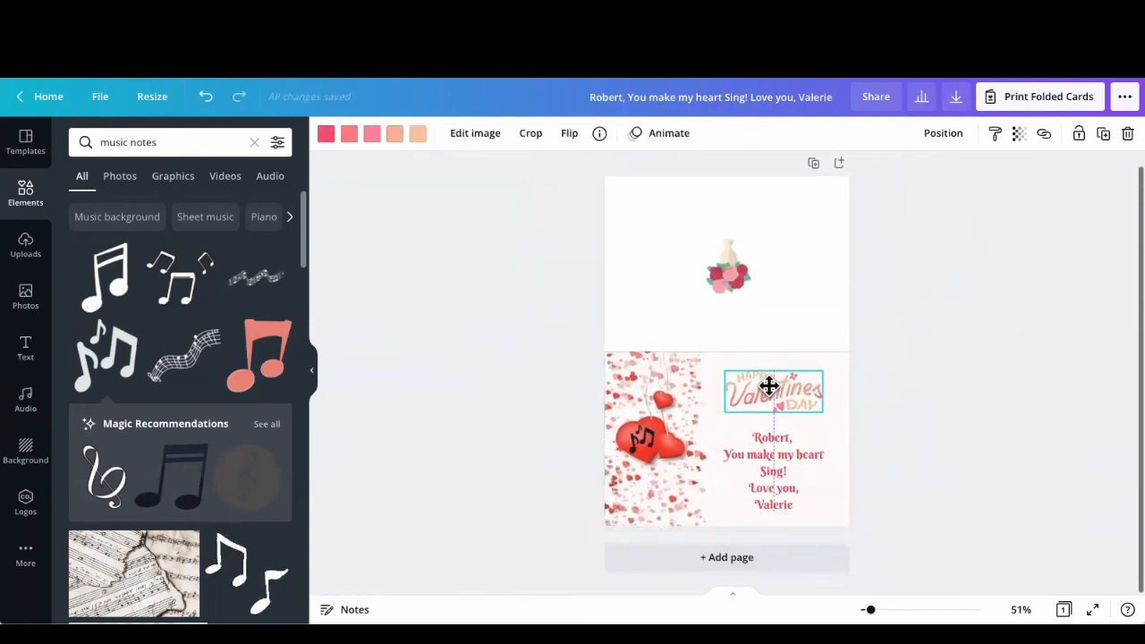
pyautogui.click(556, 362)
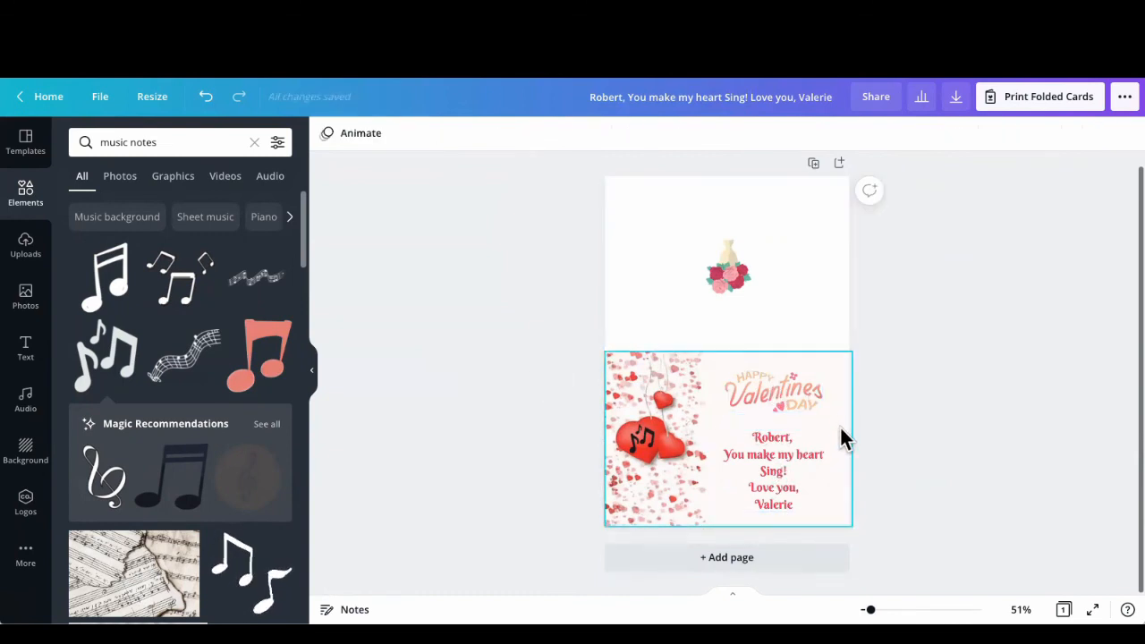
pyautogui.click(767, 393)
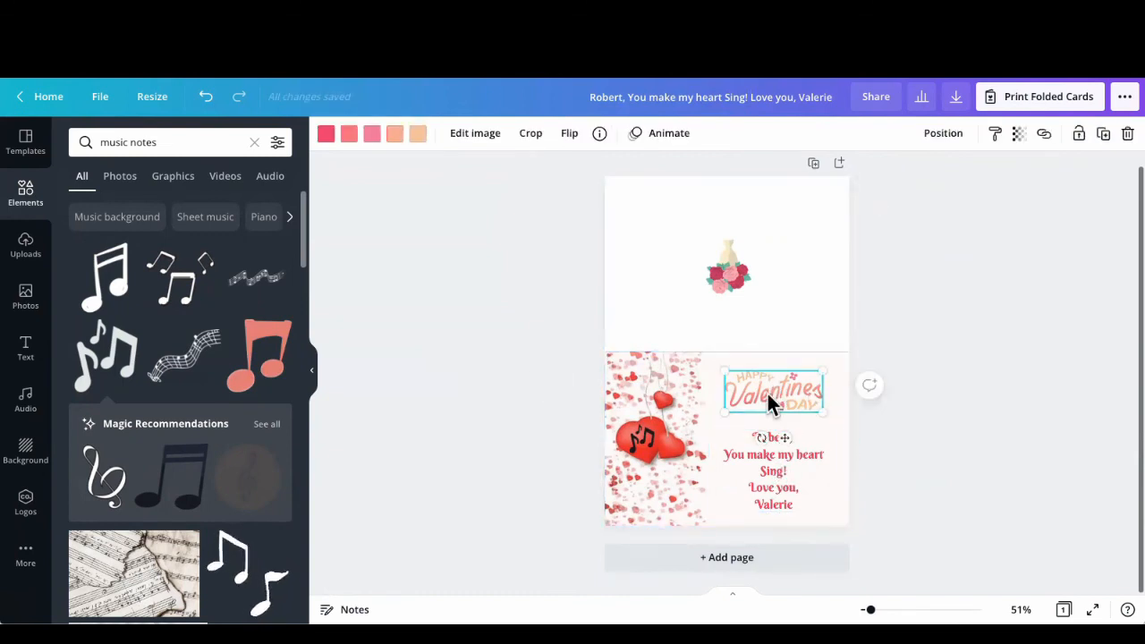
pyautogui.click(524, 351)
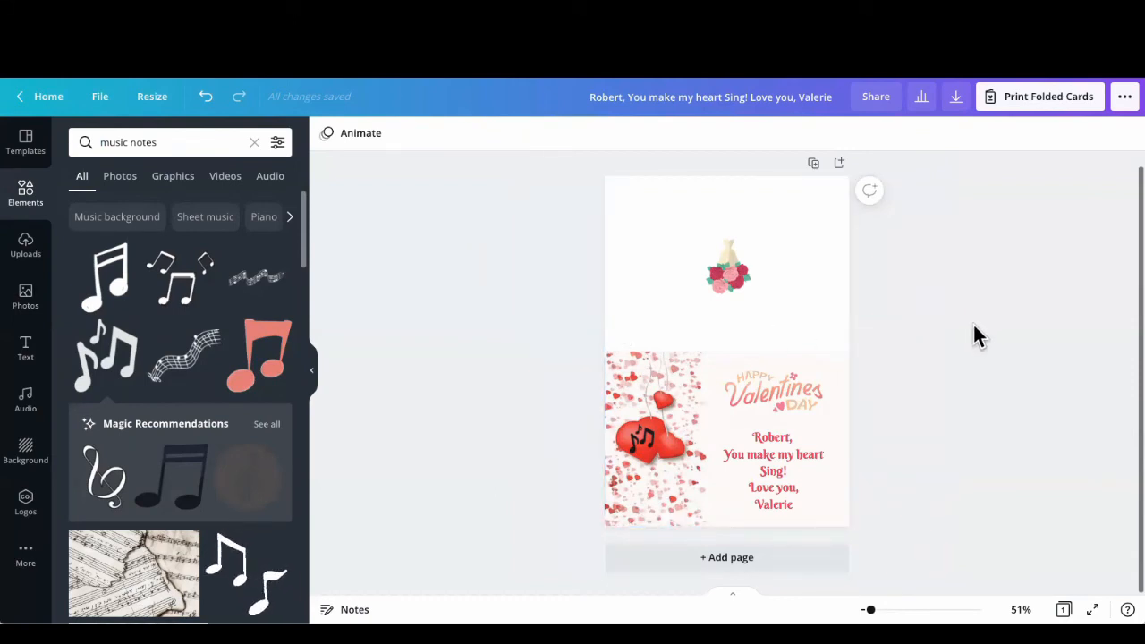
# Step: Review the file types available for downloading the card, then close the download options without downloading
pyautogui.click(952, 109)
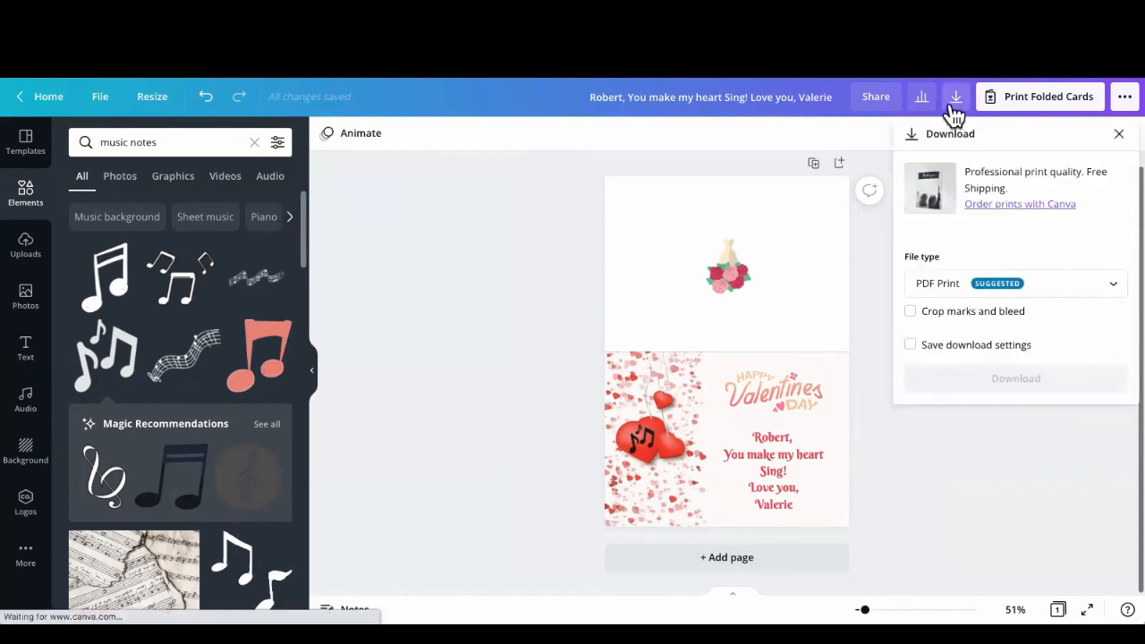
pyautogui.click(1046, 296)
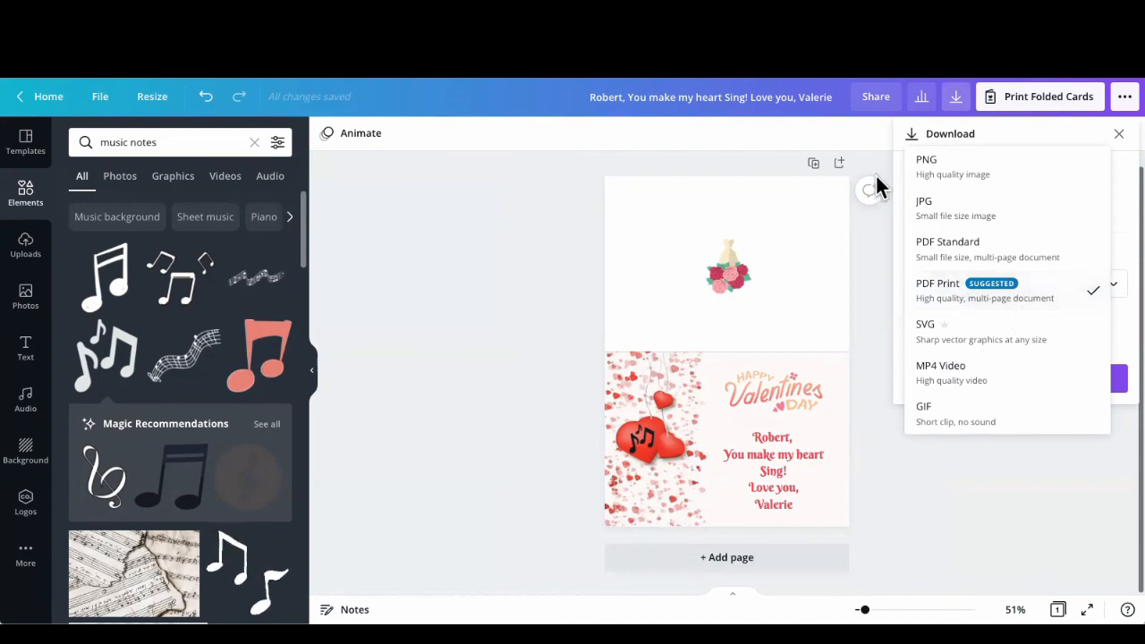
pyautogui.click(864, 141)
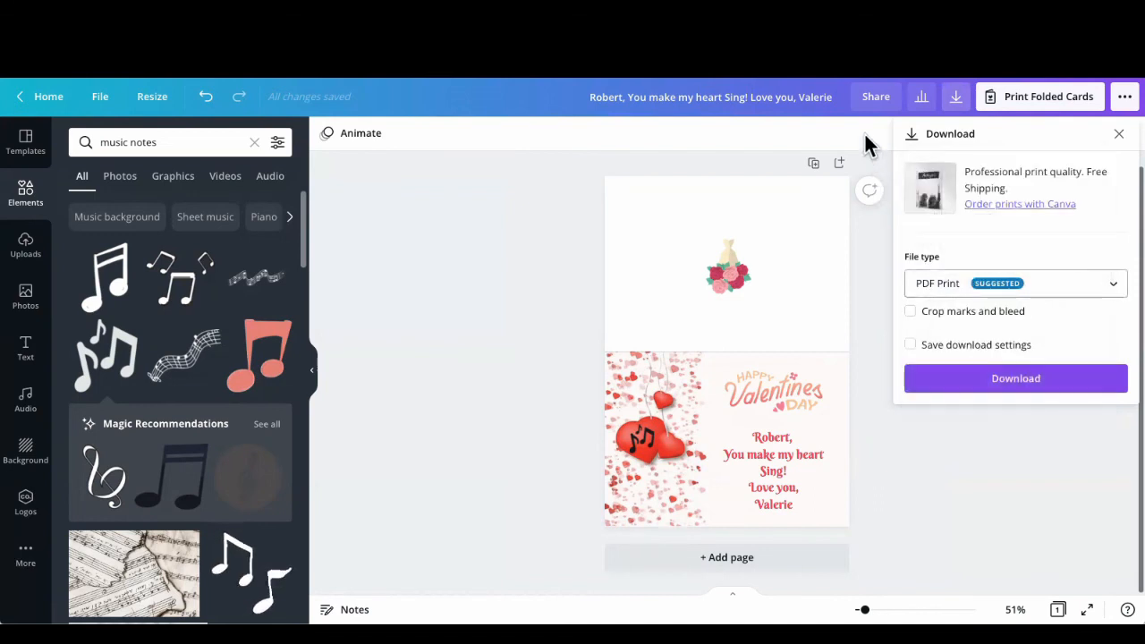
pyautogui.click(920, 432)
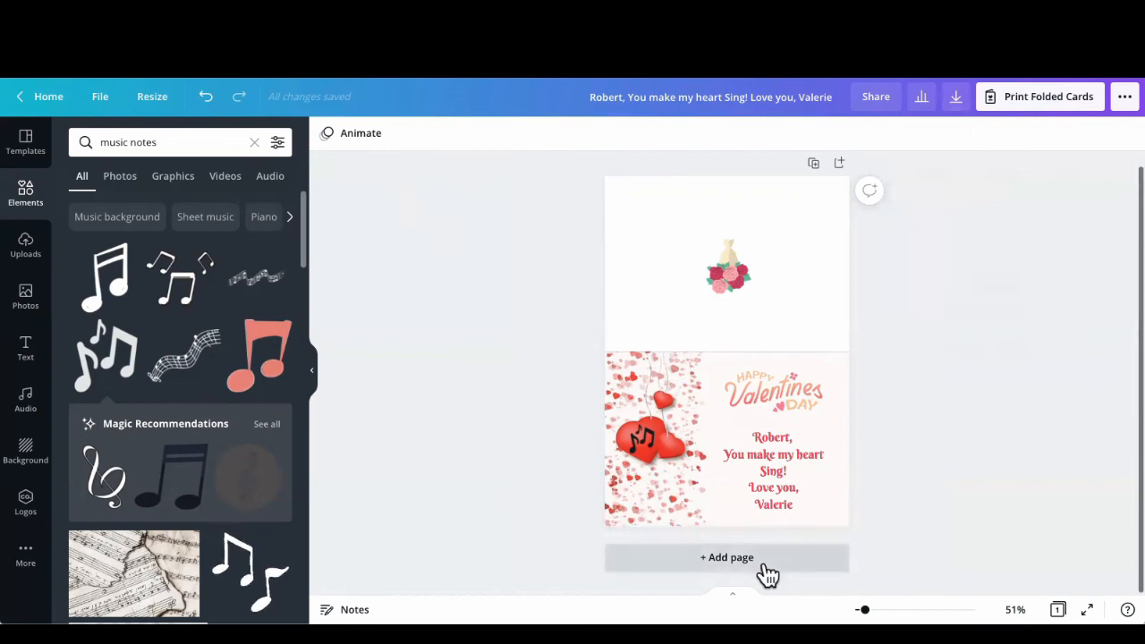
pyautogui.scroll(5, 724, 350)
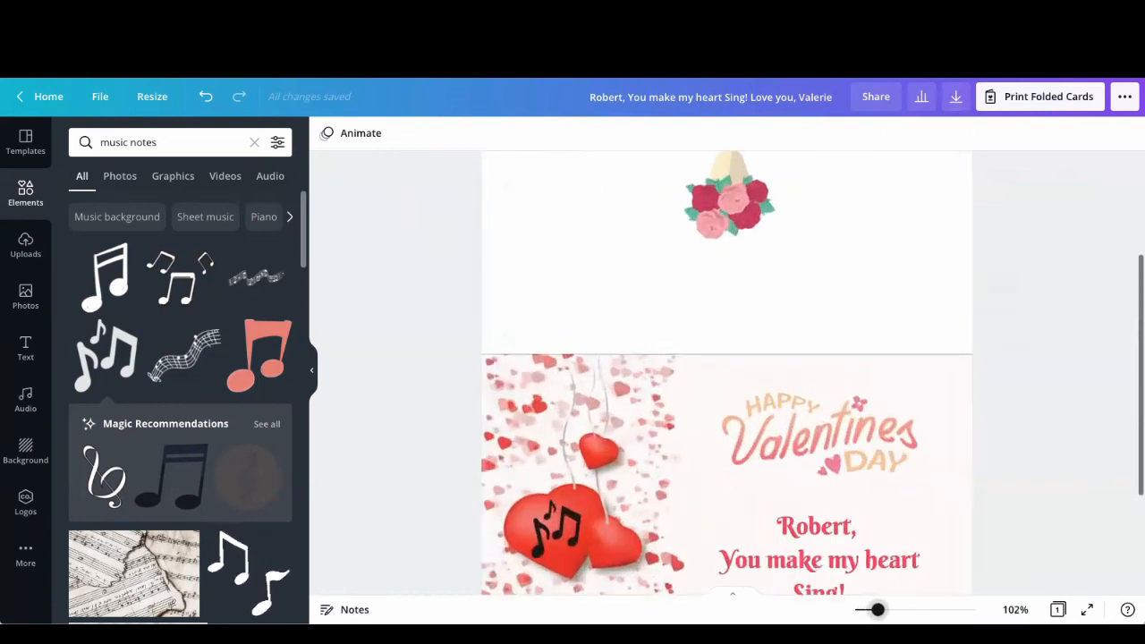
pyautogui.click(700, 482)
pyautogui.moveTo(701, 482); pyautogui.dragTo(703, 489)
pyautogui.moveTo(547, 309); pyautogui.dragTo(450, 314)
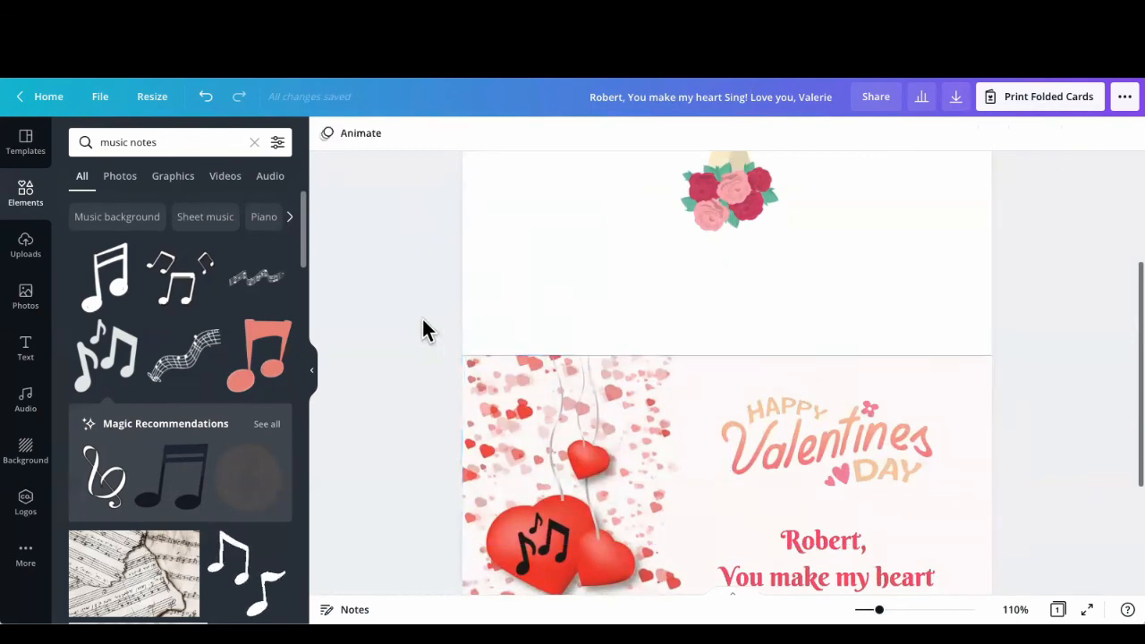
pyautogui.scroll(-3, 416, 333)
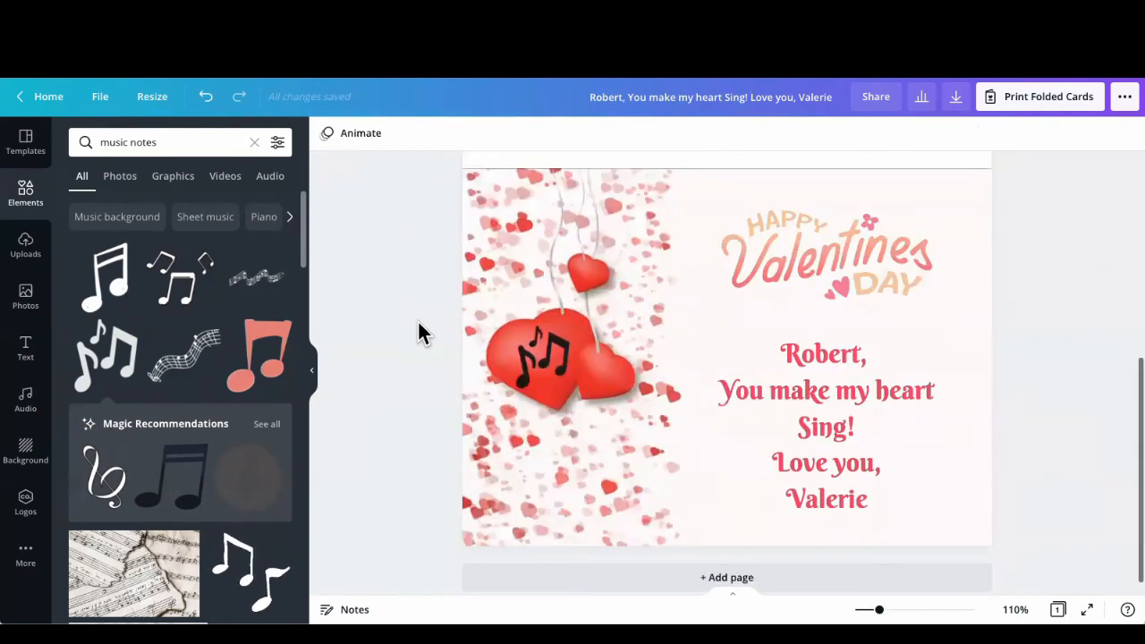